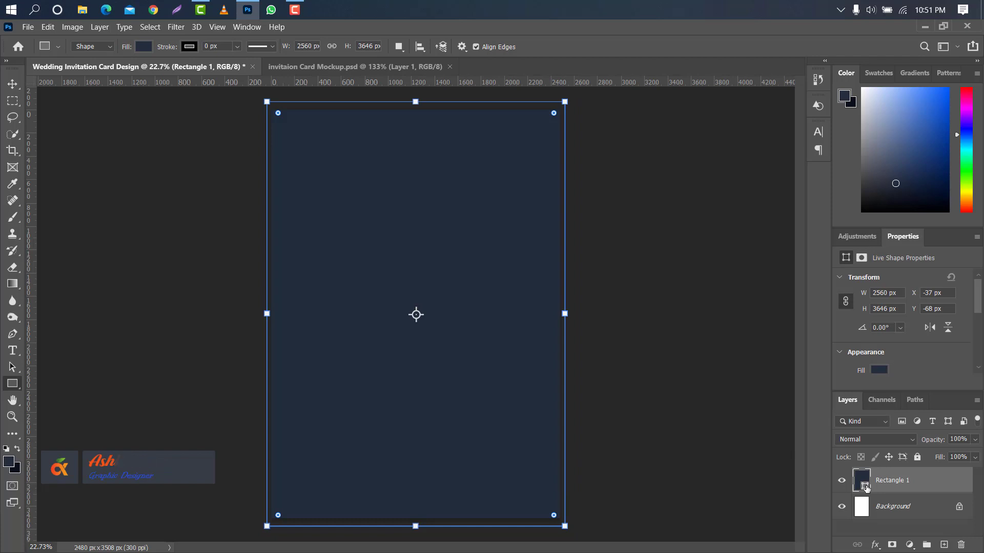
Step: Change the card's background rectangle fill to the very dark navy 09111a
double_click(864, 484)
left_click(22, 463)
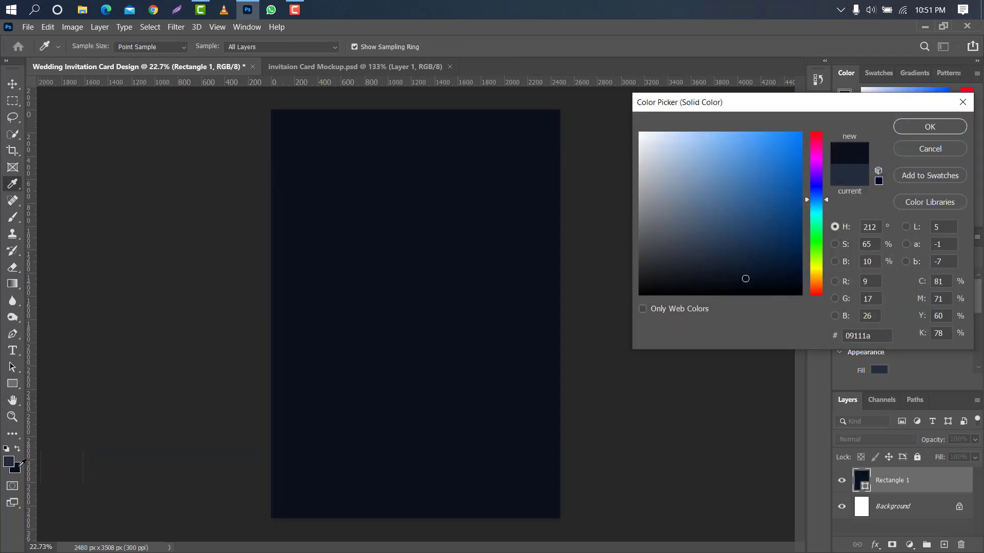
left_click(915, 130)
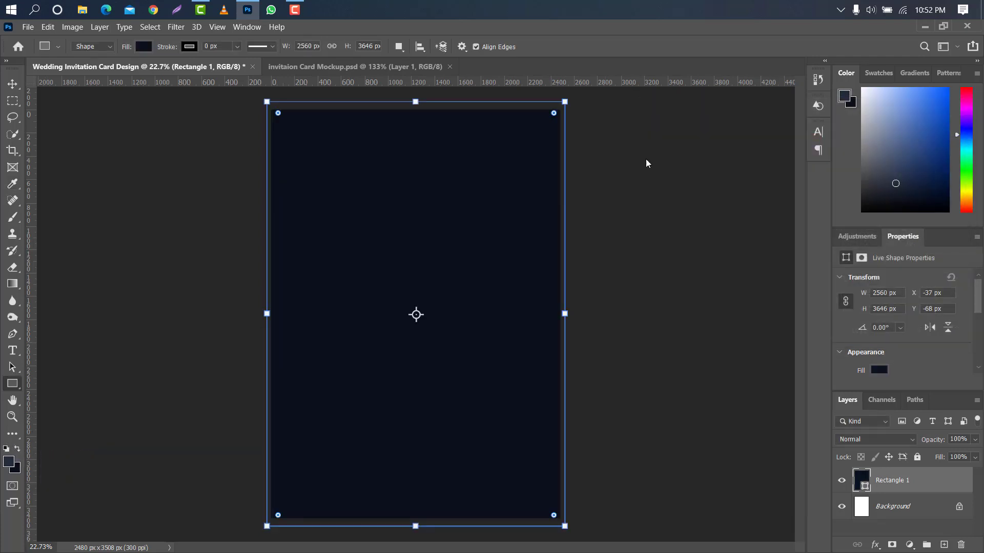
Step: Place guides just inside the card's four edges and one horizontal guide through its vertical centre
left_click(13, 87)
left_click_drag(32, 187, 287, 210)
left_click_drag(365, 85, 378, 313)
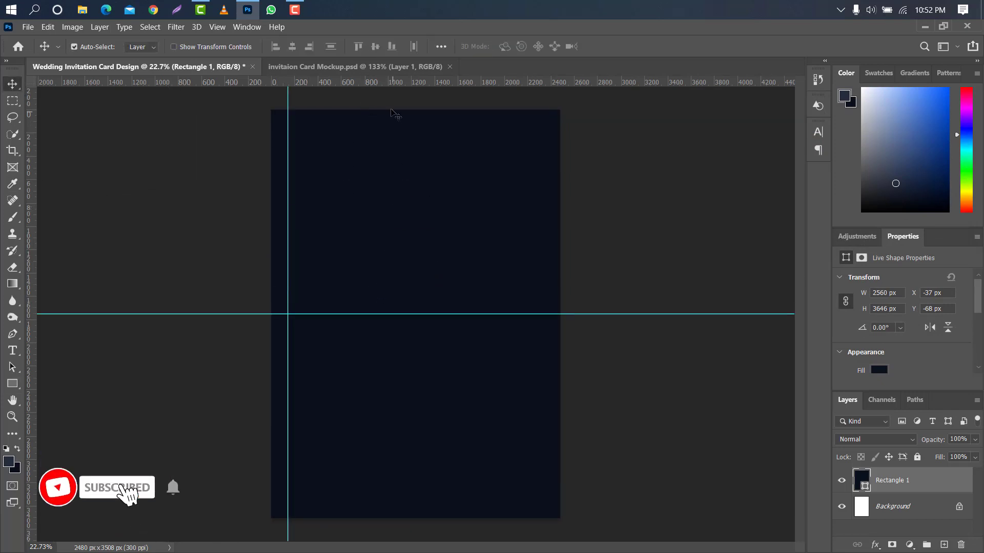
left_click_drag(395, 83, 420, 508)
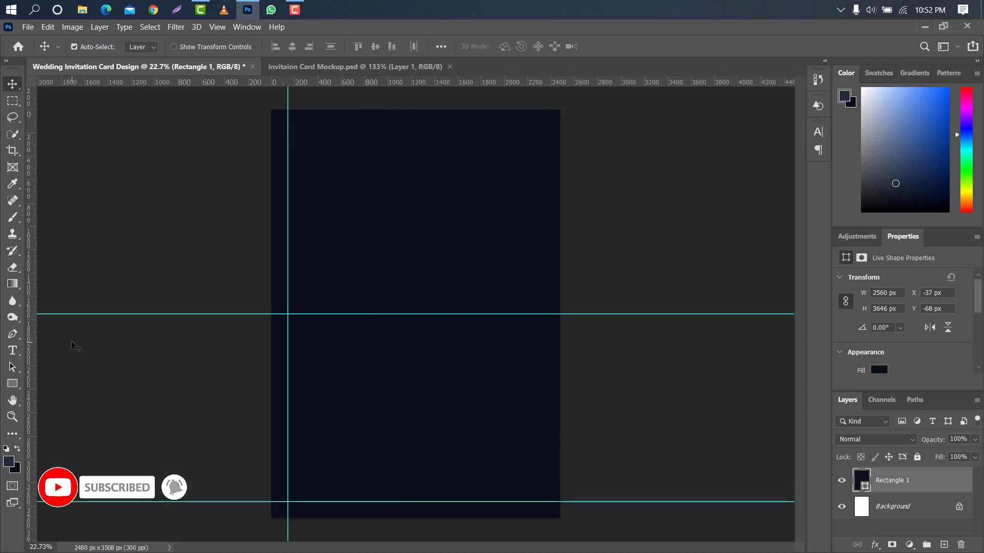
left_click_drag(35, 338, 544, 368)
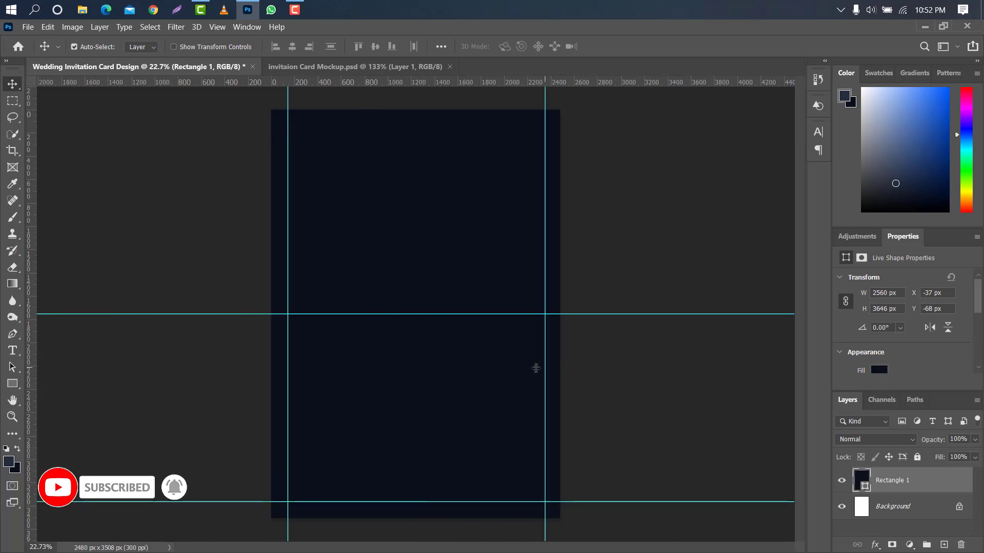
left_click_drag(428, 82, 428, 125)
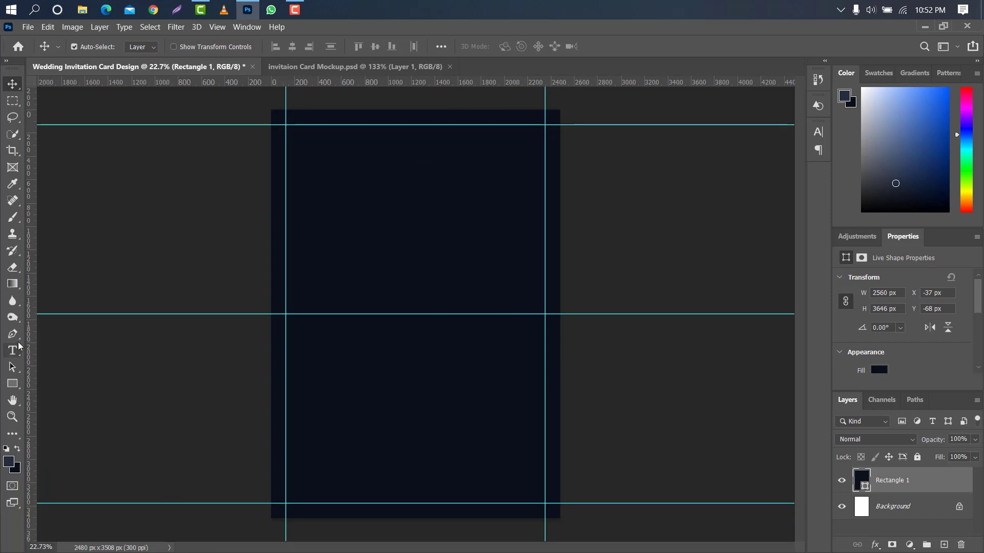
Step: Add a vertical centre guide and draw a closed diamond with the Pen tool through the outer guide intersections
left_click(13, 334)
left_click(54, 334)
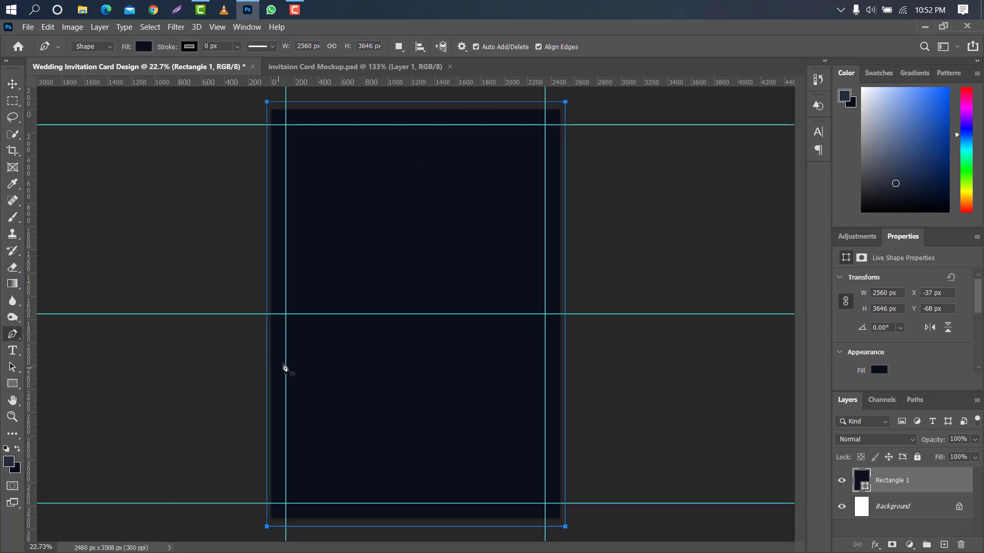
left_click(285, 314)
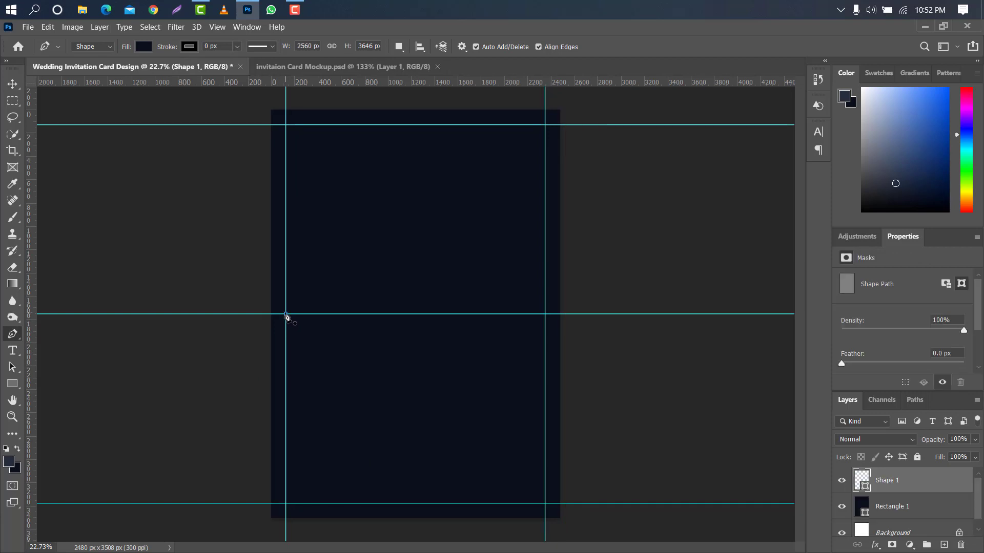
left_click_drag(34, 349, 416, 340)
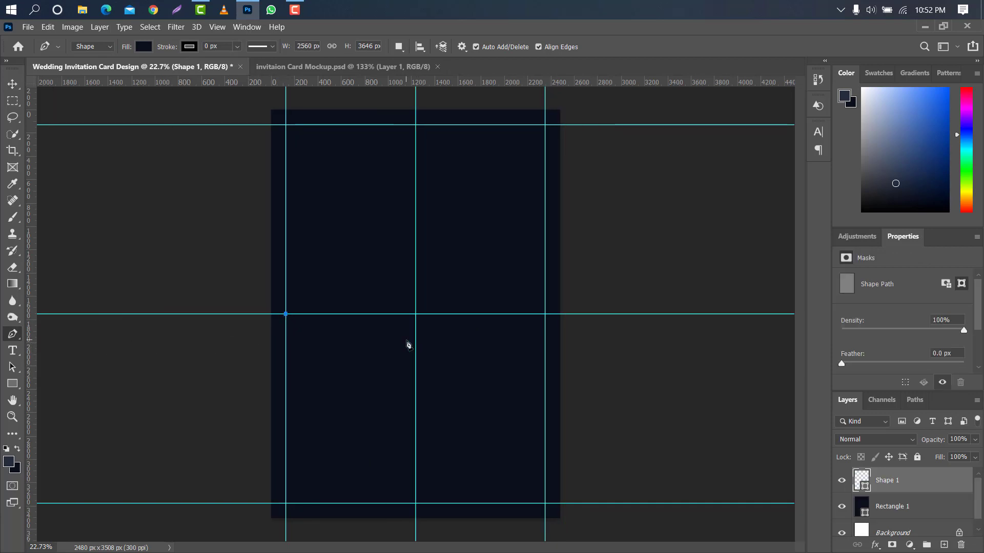
left_click(416, 125)
left_click(545, 314)
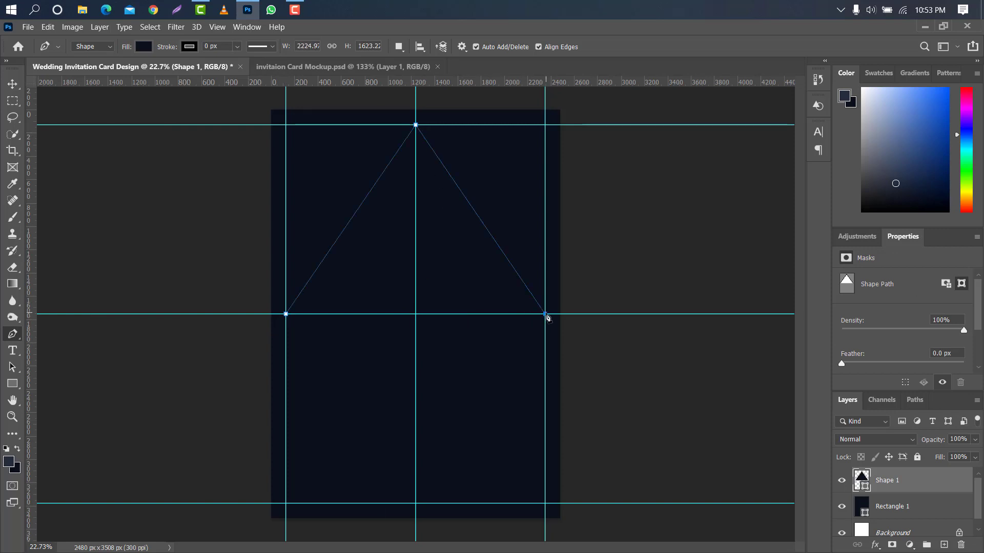
left_click(416, 504)
left_click(285, 314)
Step: Give the diamond a white stroke with a width of 14 px
left_click(145, 48)
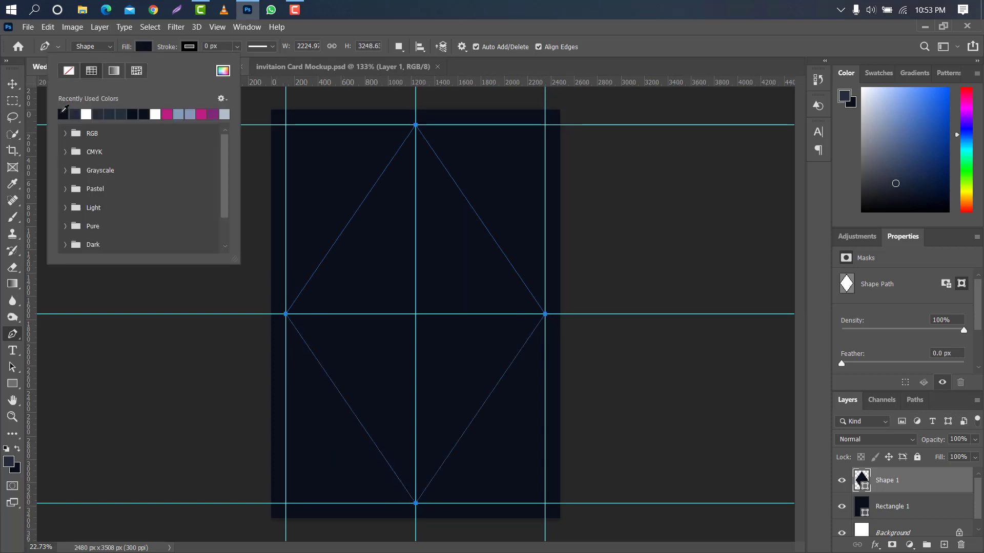
left_click(187, 51)
left_click(186, 50)
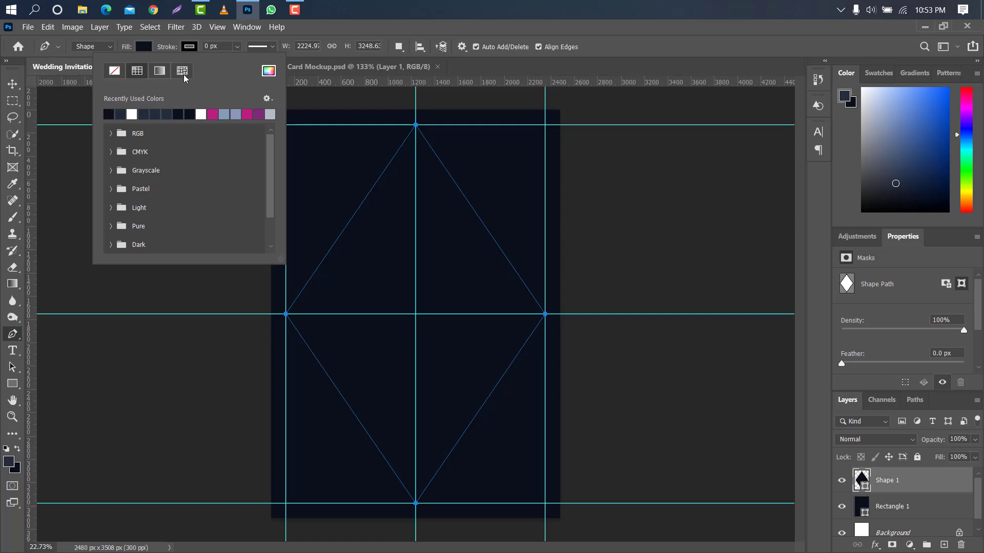
left_click(133, 115)
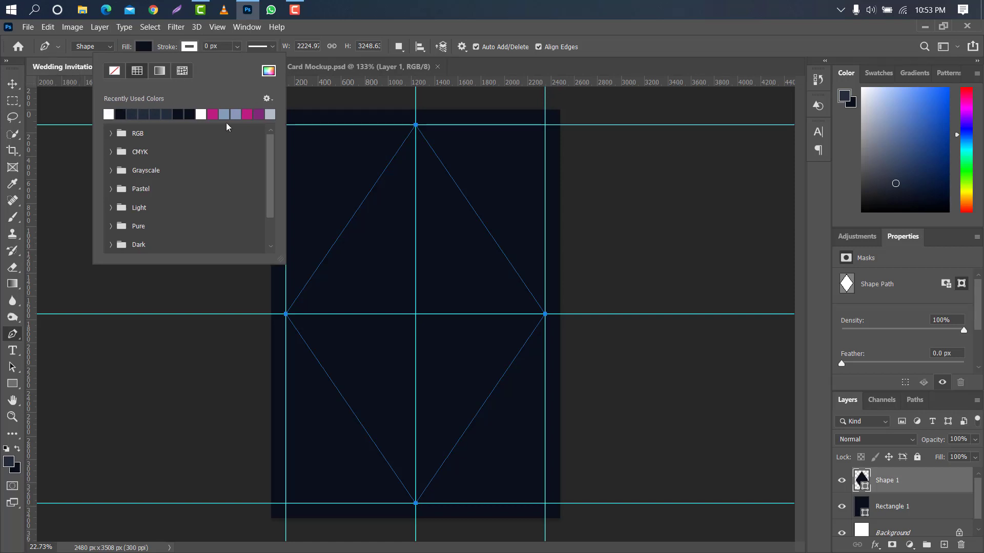
left_click(165, 49)
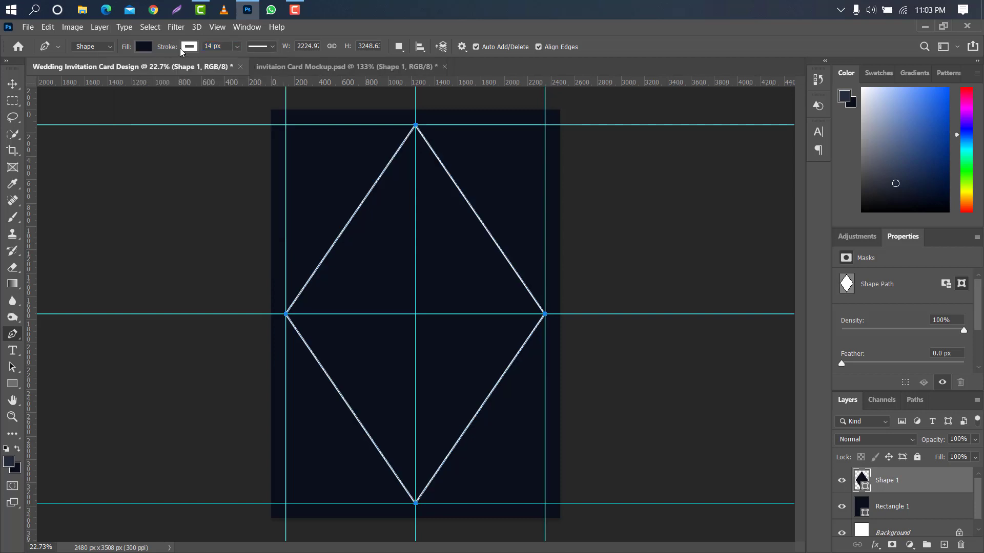
Step: Switch the diamond's stroke to a linear gradient and apply a light gold preset from the PrettyWebz Gold 2 set
left_click(185, 49)
left_click(159, 72)
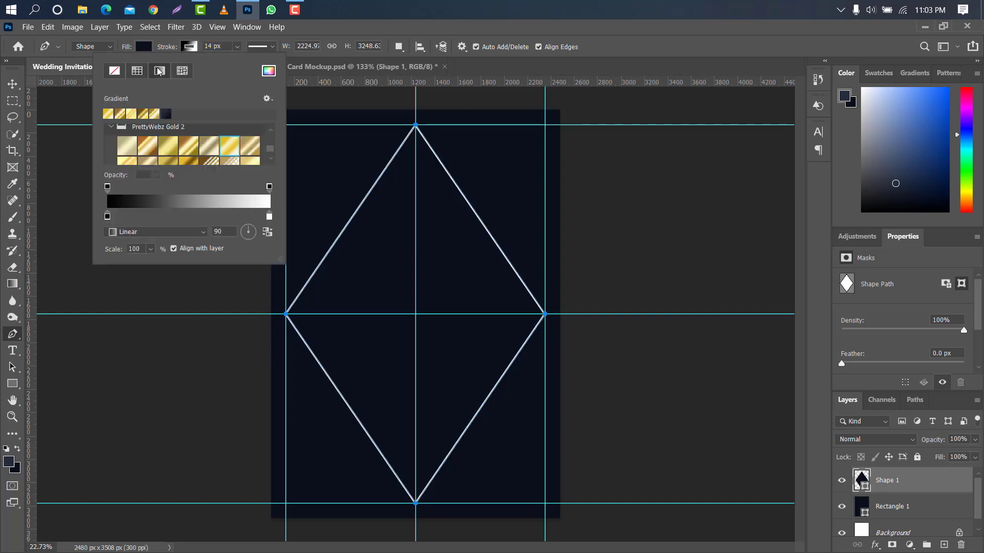
scroll(273, 152, "up", 3)
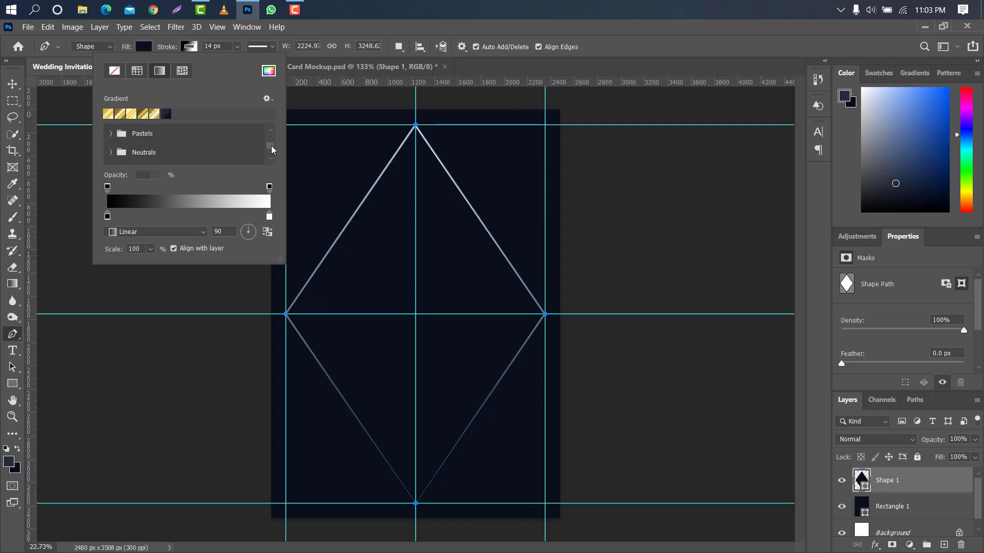
scroll(231, 146, "down", 5)
left_click(188, 130)
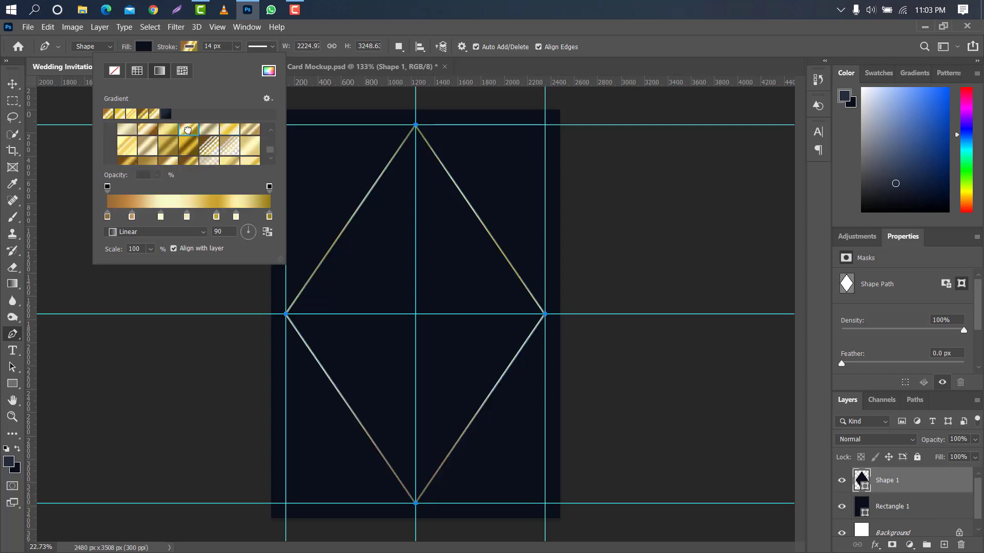
left_click(127, 147)
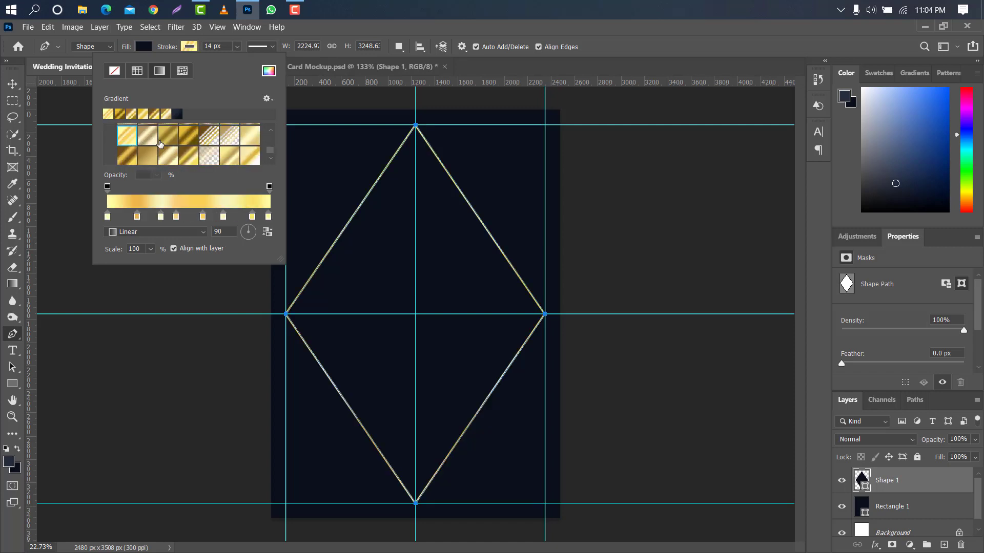
Step: Remove all vertical and horizontal guides from the card
left_click(17, 84)
left_click_drag(287, 257, 31, 267)
left_click_drag(364, 125, 369, 79)
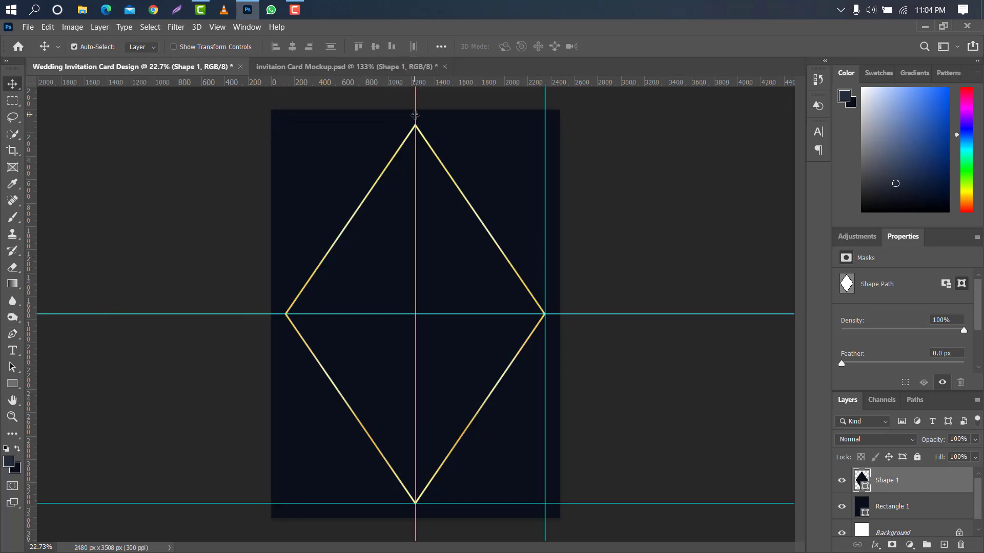
left_click_drag(415, 115, 31, 153)
left_click_drag(546, 171, 21, 242)
left_click_drag(472, 314, 462, 81)
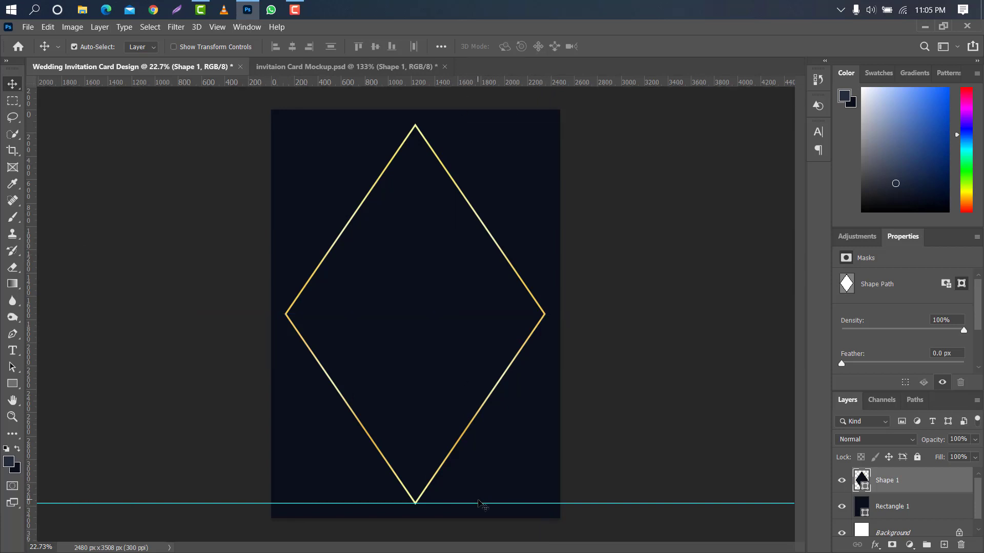
left_click_drag(483, 503, 510, 80)
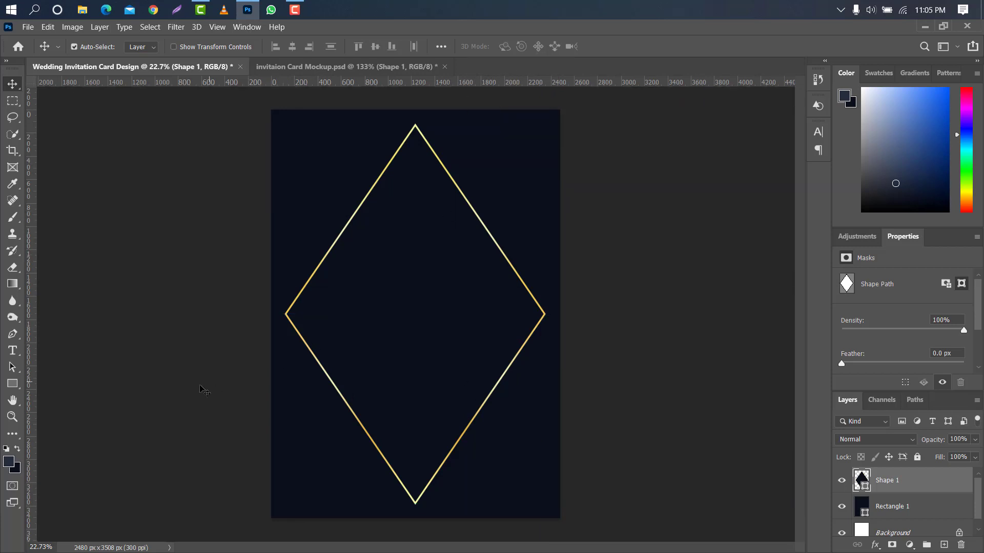
Step: Draw a six-sided polygon about 966 × 489 px over the diamond's upper part and fill it with the lighter slate navy
left_click(9, 386)
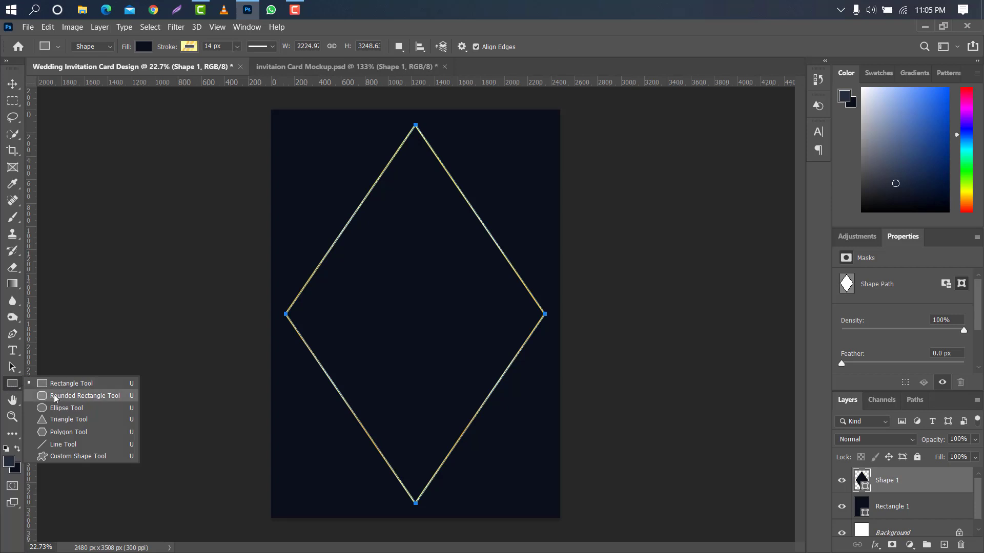
left_click(68, 432)
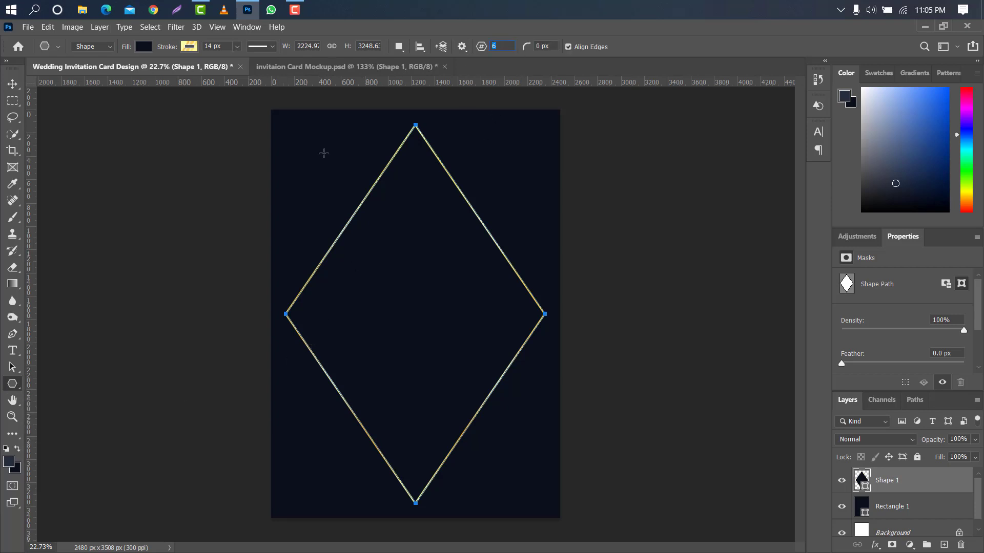
left_click_drag(328, 147, 440, 203)
left_click(144, 46)
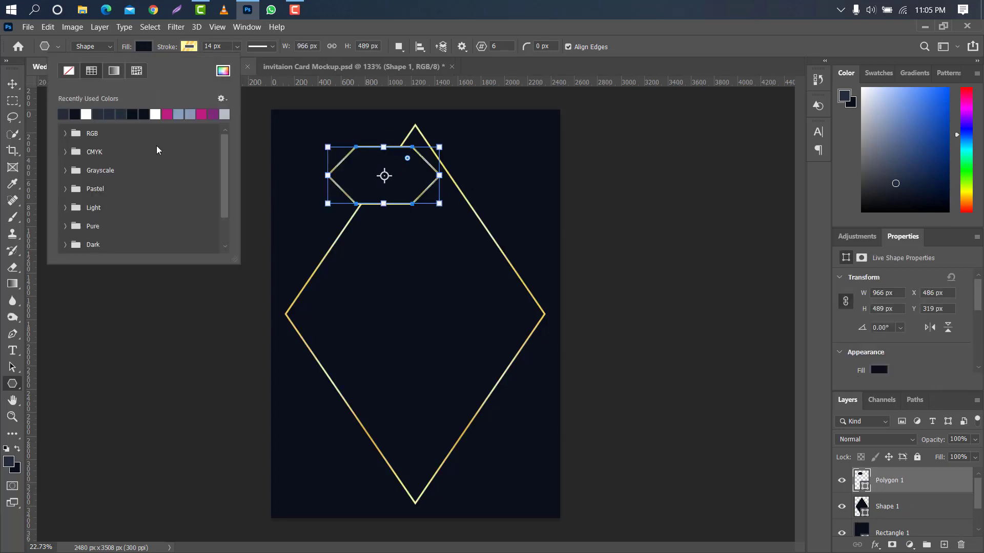
left_click(63, 113)
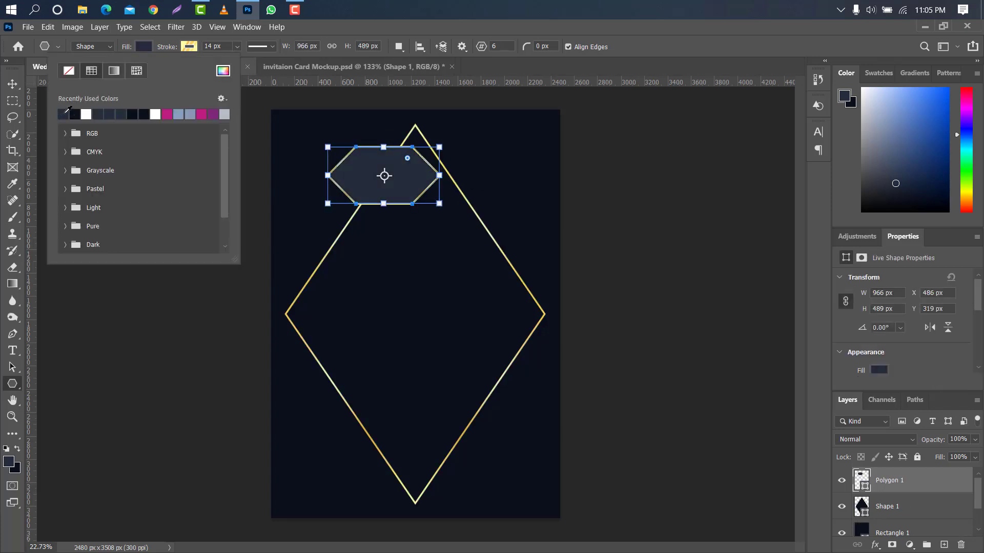
Step: Move the polygon layer beneath the diamond layer and rotate the polygon by -90°
left_click(13, 83)
left_click_drag(944, 491, 944, 517)
key("ctrl+t")
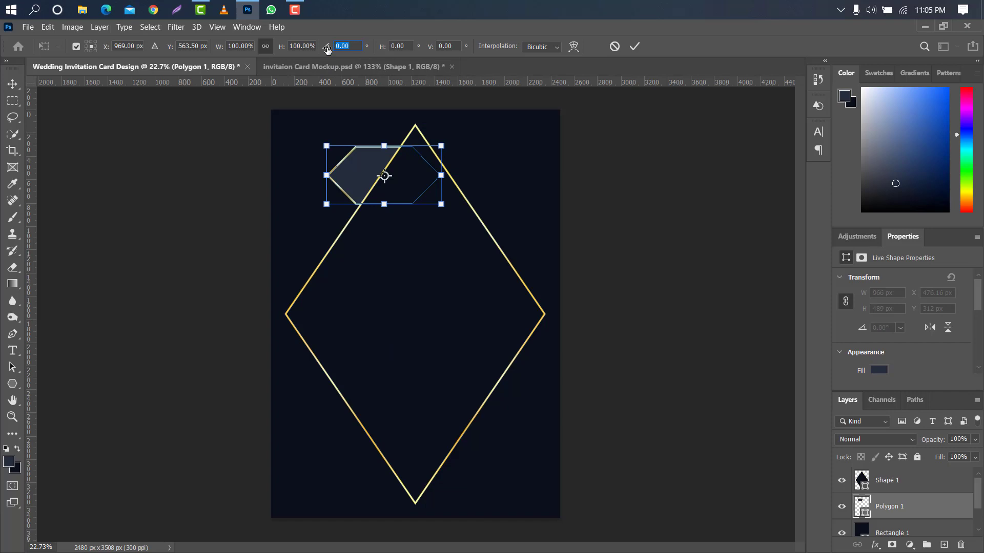
type("-90")
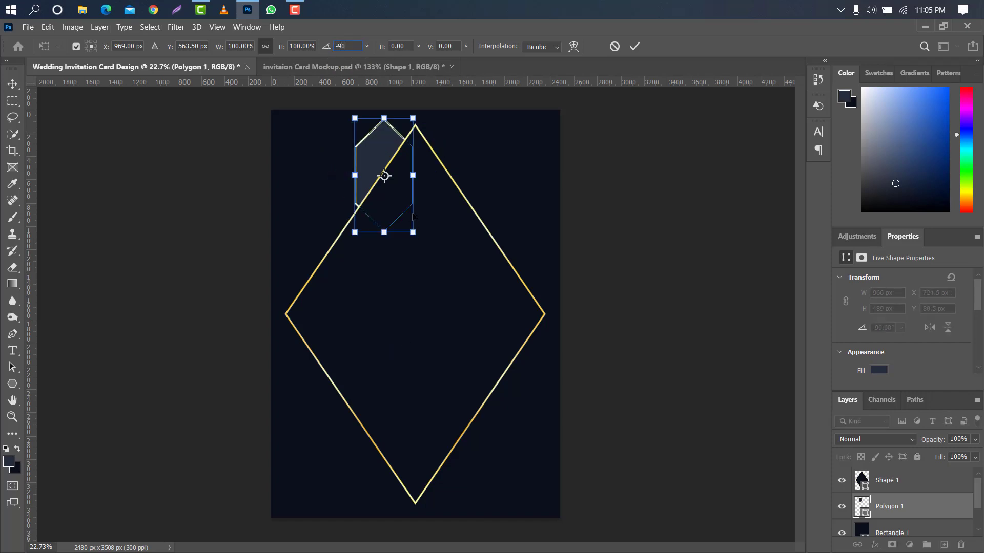
Step: Enlarge and centre the polygon behind the diamond so their top and bottom tips meet, and widen it evenly on both sides
left_click_drag(414, 231, 538, 482)
left_click_drag(446, 249, 420, 264)
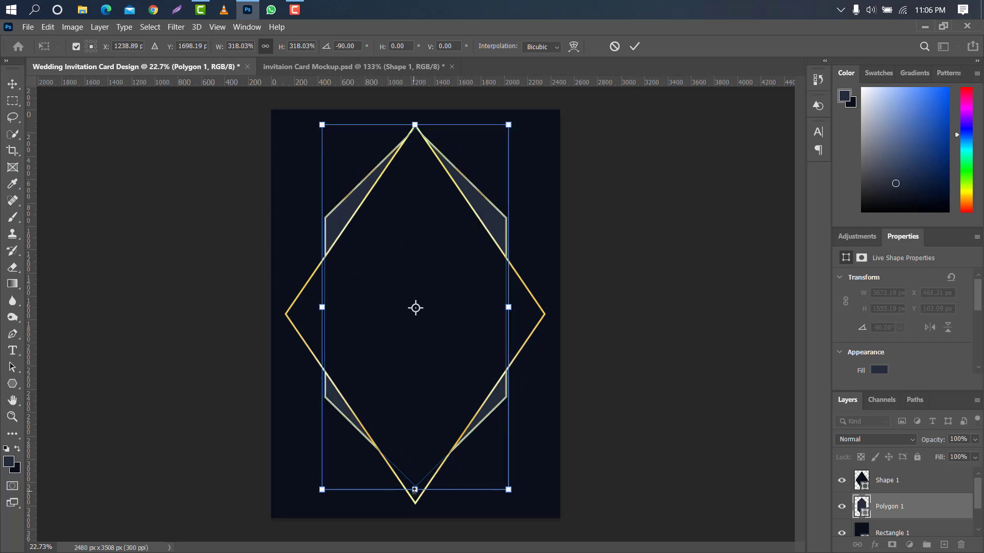
left_click_drag(414, 500, 413, 504)
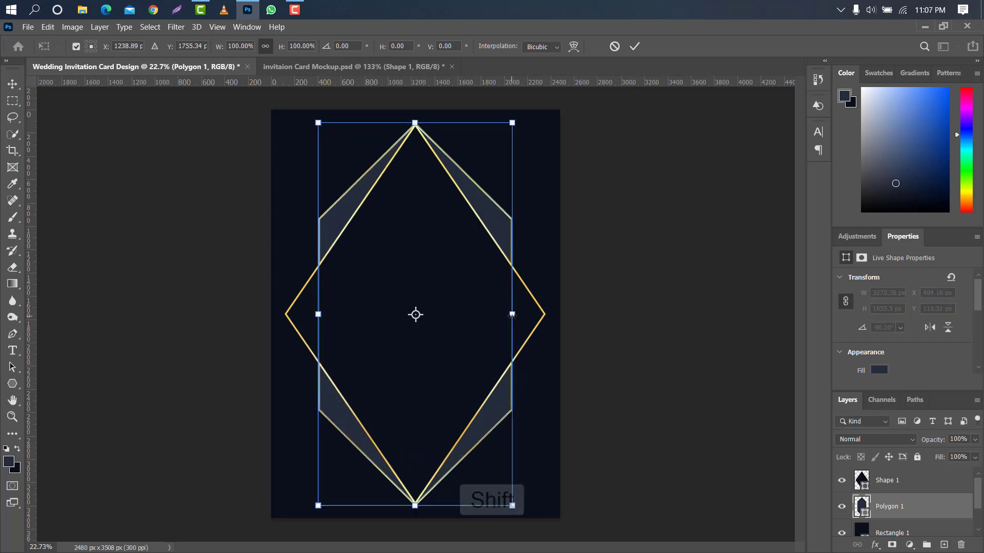
left_click_drag(512, 314, 527, 314)
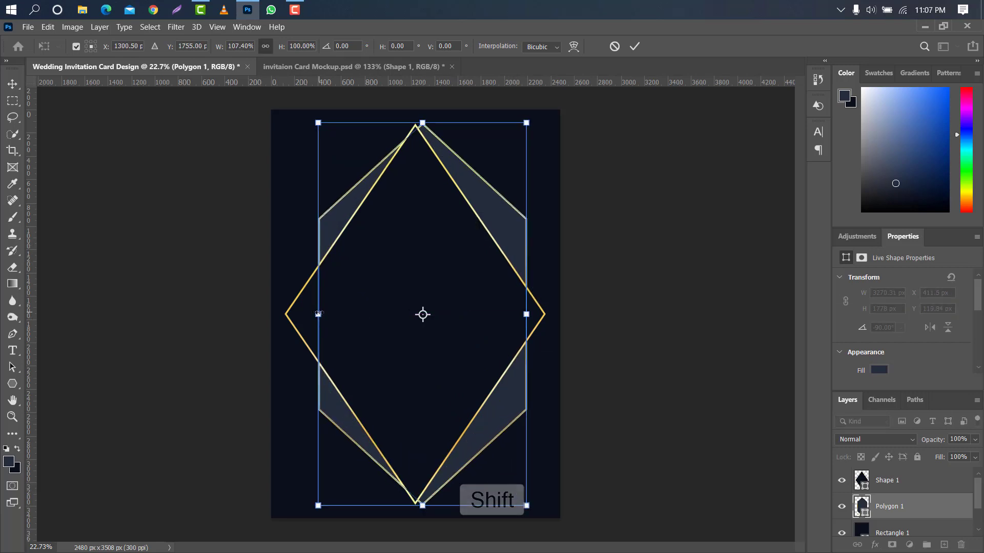
left_click_drag(318, 314, 303, 315)
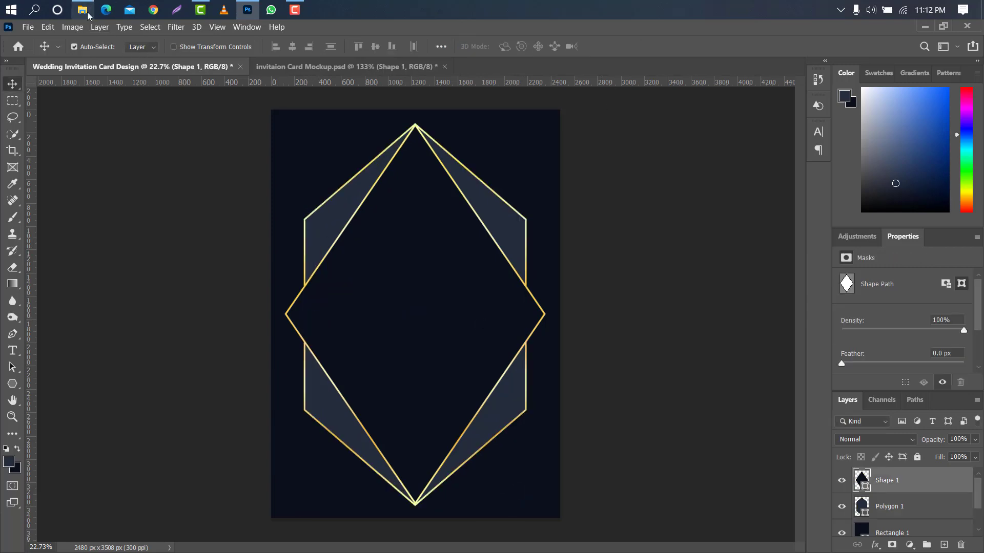
Step: Place the pngkey.com-ornaments-vector-png-3746096 flowers from the Vector Flower folder, scaled down and rotated about -51° along the frame's upper-left edge
left_click(82, 10)
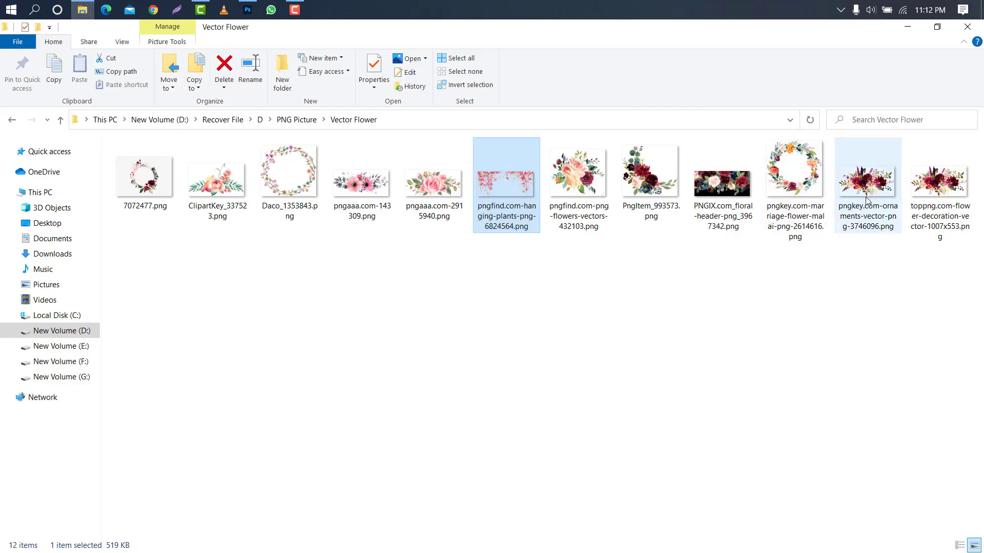
left_click_drag(853, 184, 391, 255)
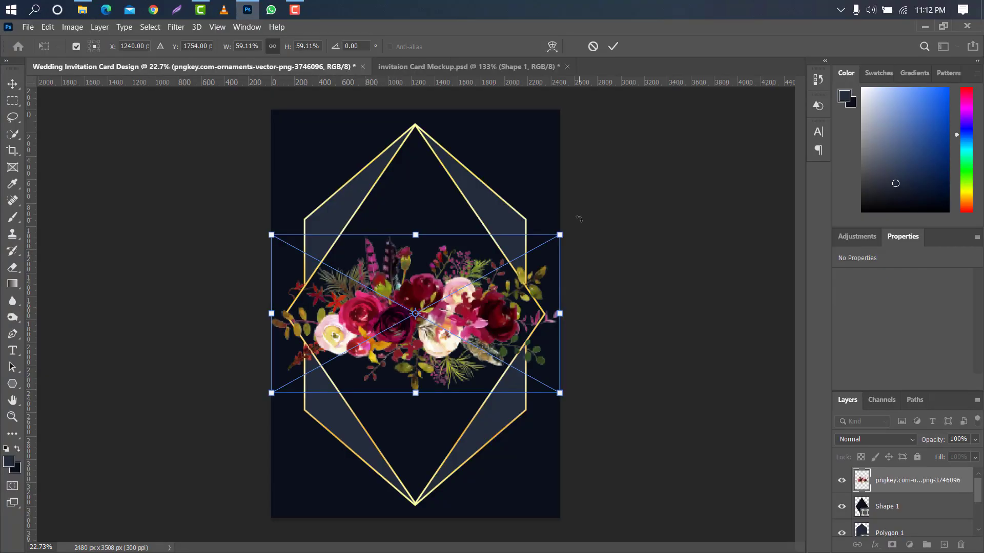
left_click_drag(578, 219, 422, 128)
left_click_drag(434, 224, 384, 163)
left_click_drag(443, 129, 390, 207)
left_click_drag(374, 249, 368, 162)
mouse_move(387, 123)
left_mouse_down()
mouse_move(366, 158)
mouse_move(375, 169)
mouse_move(367, 162)
mouse_move(404, 122)
left_mouse_up()
left_click_drag(351, 165, 367, 164)
left_click(614, 46)
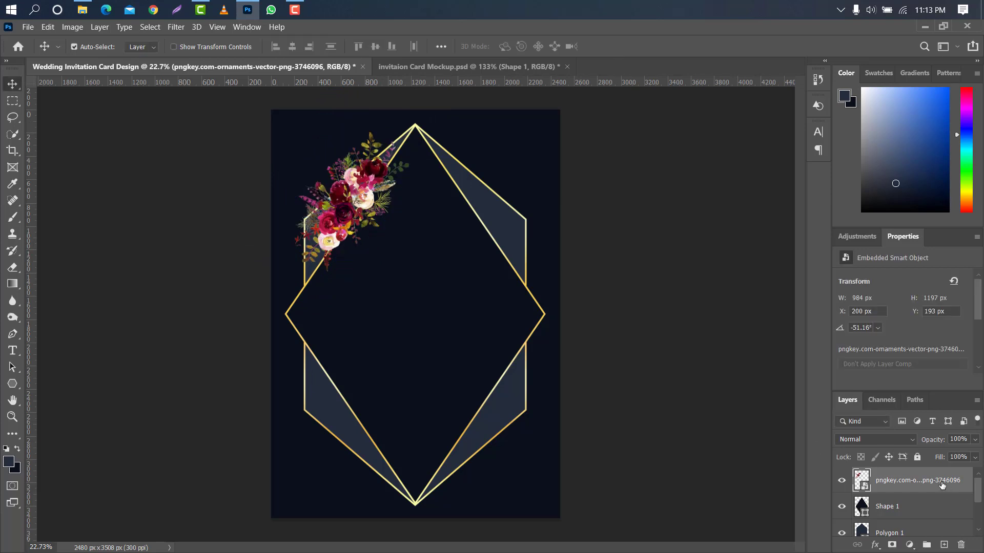
Step: Duplicate the placed flower layer
left_click_drag(942, 485, 944, 544)
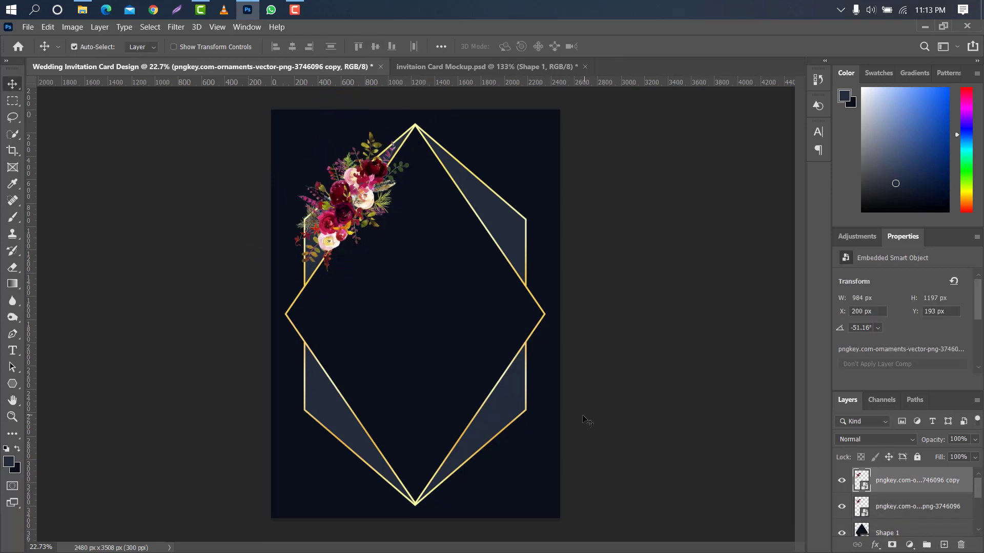
Step: Rotate the duplicated flower cluster 180° and move it onto the frame's lower-right edge
key("ctrl+t")
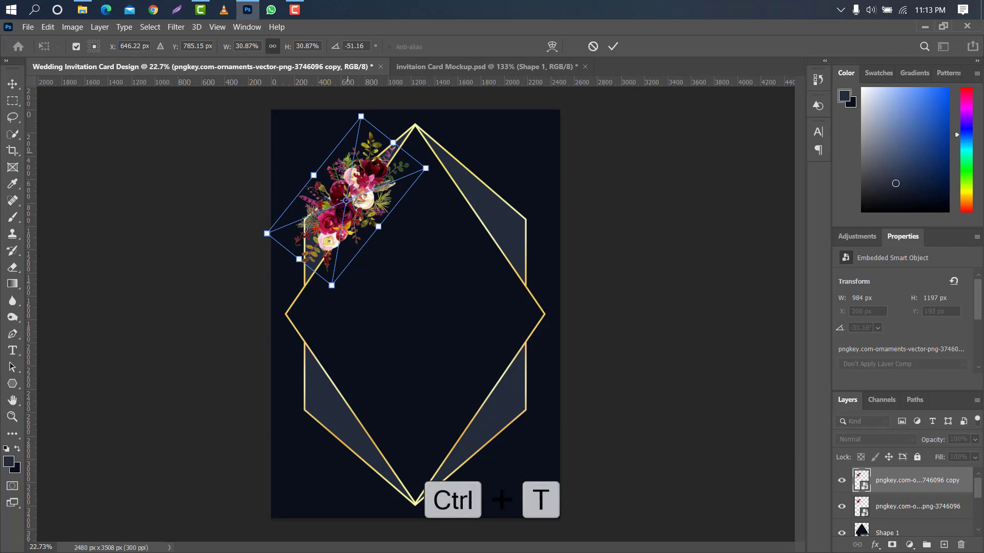
right_click(376, 175)
left_click(439, 274)
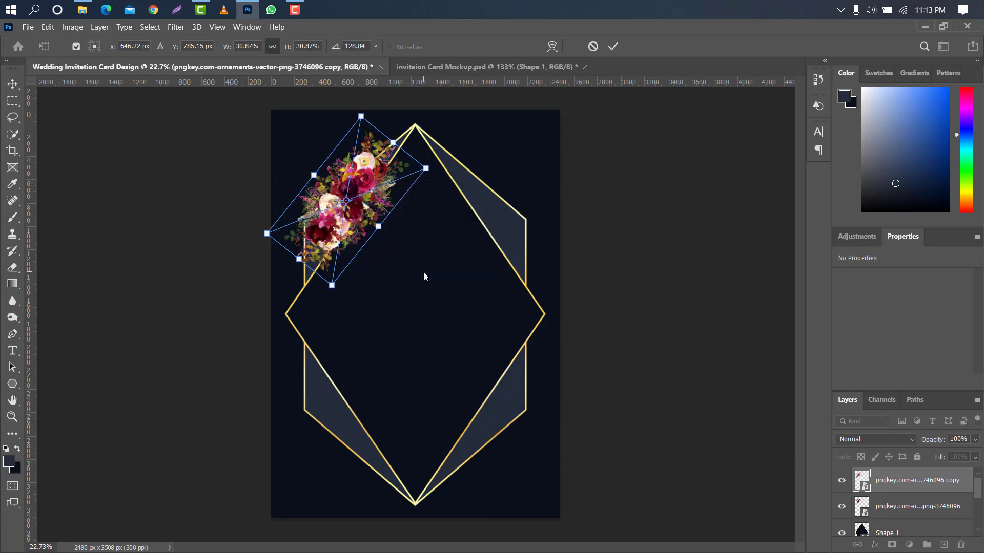
left_click_drag(371, 167, 512, 387)
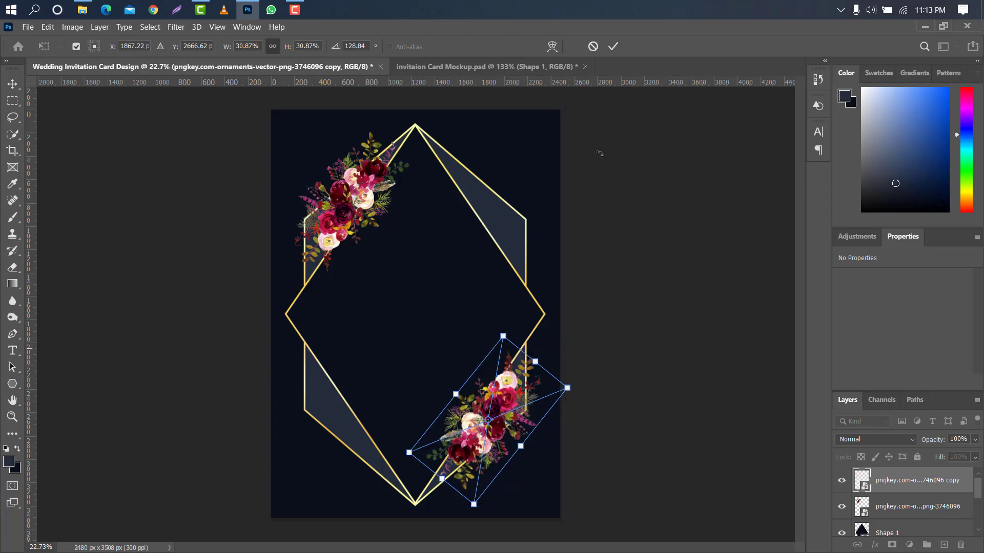
left_click(613, 46)
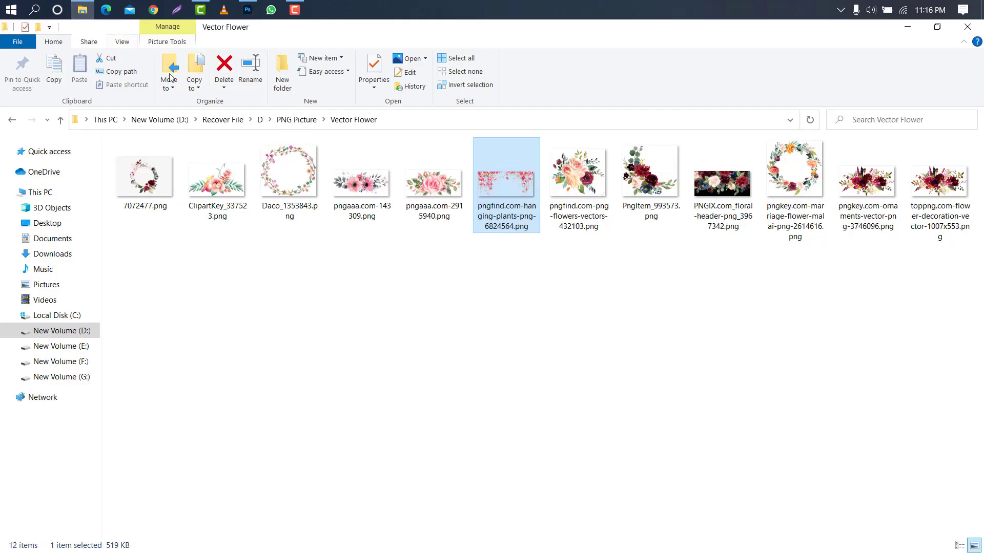
Step: Place pngfind.com-hanging-plants-png-6824564 from the Vector Flower folder along the card's top edge and flip it horizontally
left_click_drag(505, 193, 412, 126)
left_click_drag(461, 279, 466, 109)
right_click(521, 137)
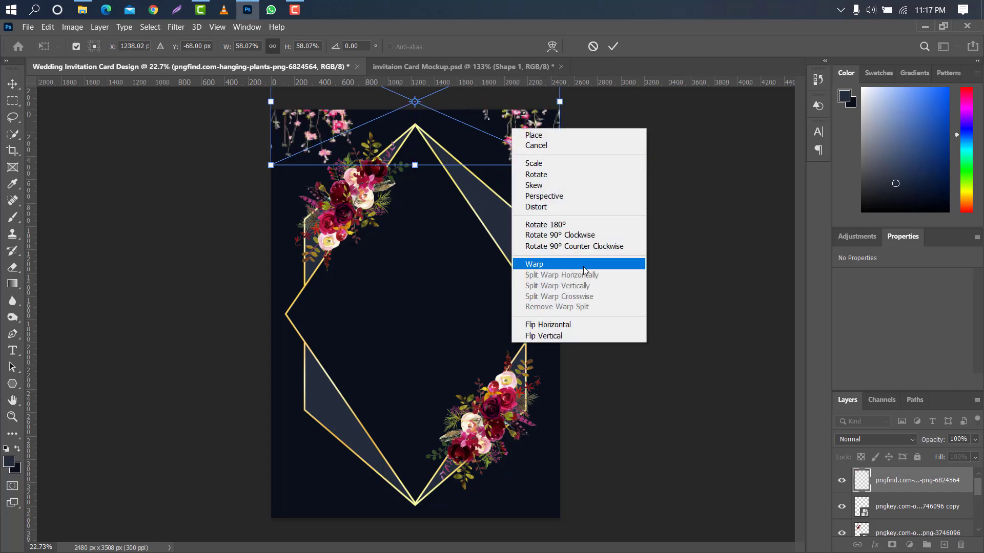
left_click(549, 325)
left_click_drag(514, 130, 515, 137)
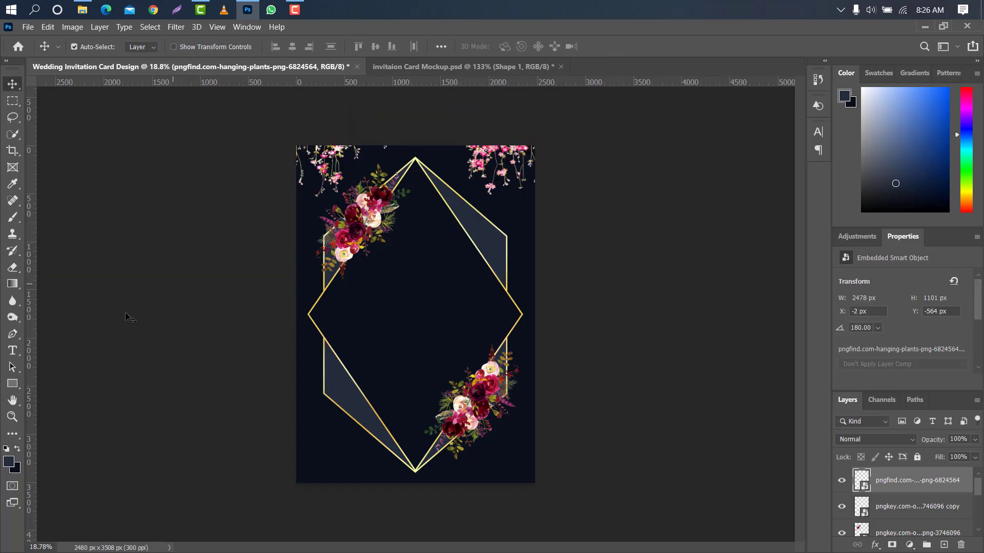
Step: Draw a rectangle about 427 × 645 px in the card's lower-left corner
left_click_drag(18, 384, 59, 385)
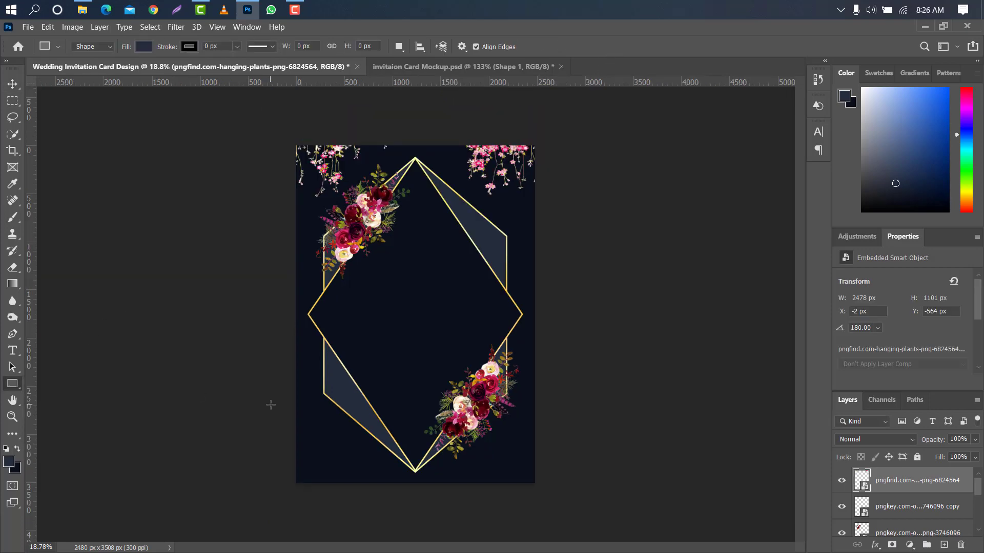
scroll(339, 411, "up", 6)
left_click_drag(799, 304, 786, 348)
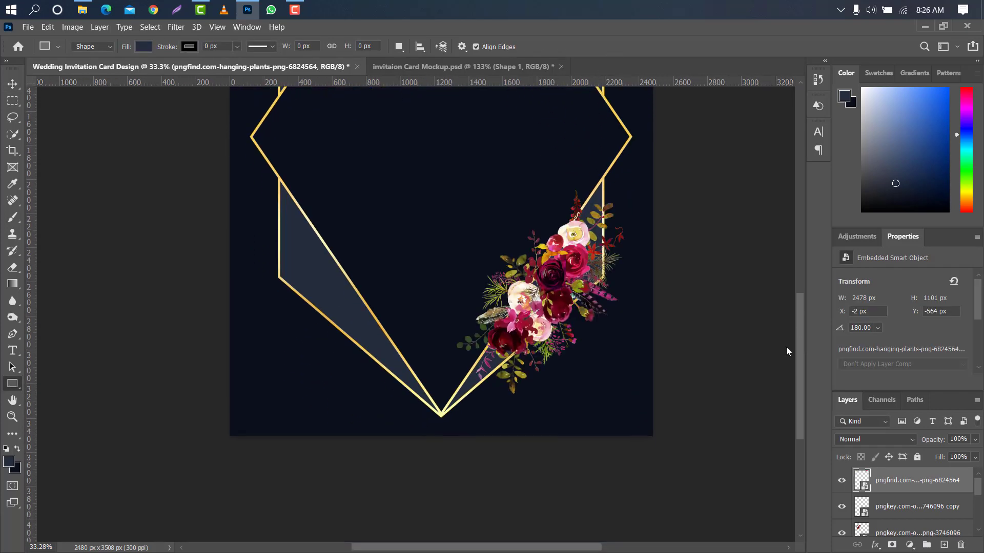
scroll(266, 315, "up", 1)
left_click_drag(241, 304, 328, 438)
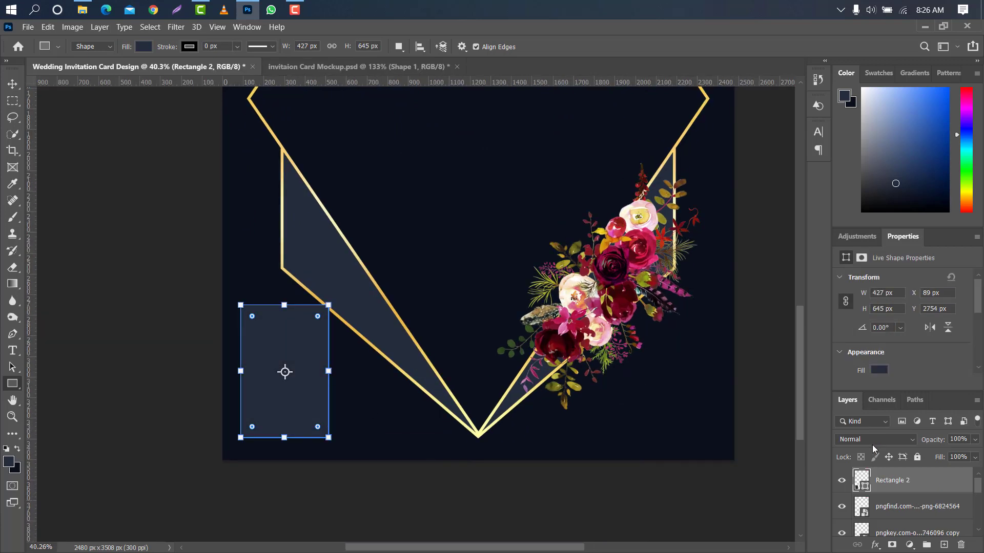
Step: Duplicate the Rectangle 2 layer and fill the copy with white, ffffff
left_click_drag(938, 476, 944, 545)
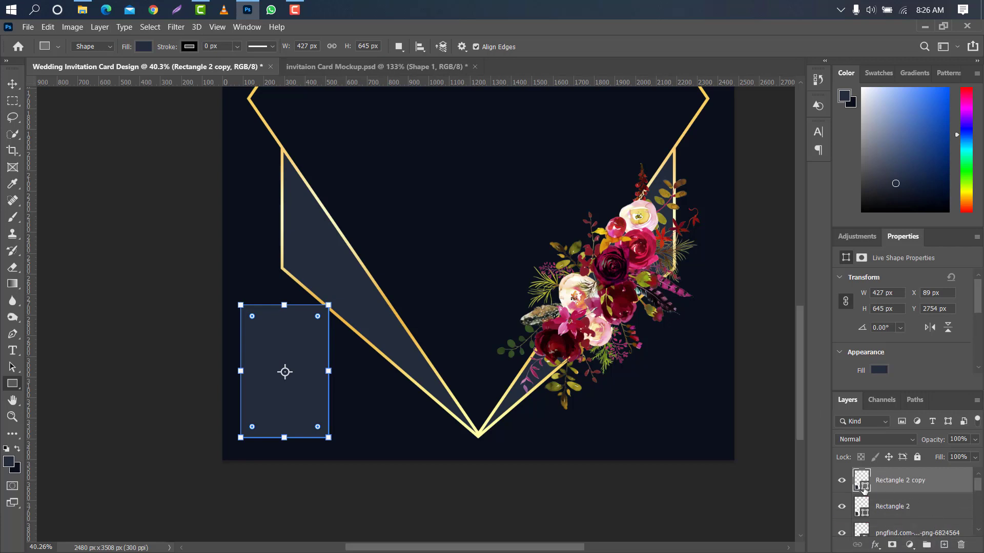
double_click(862, 487)
type("ffffff")
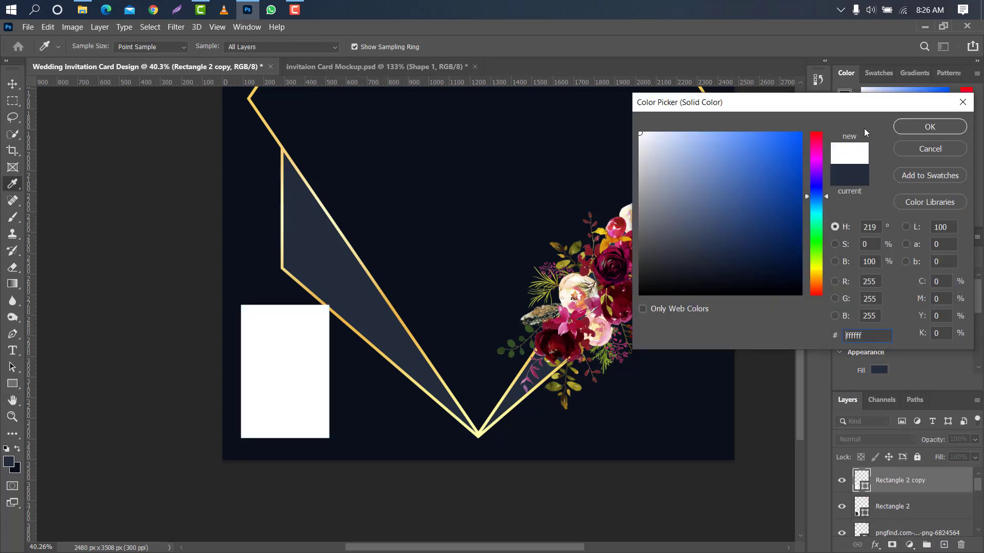
left_click(929, 126)
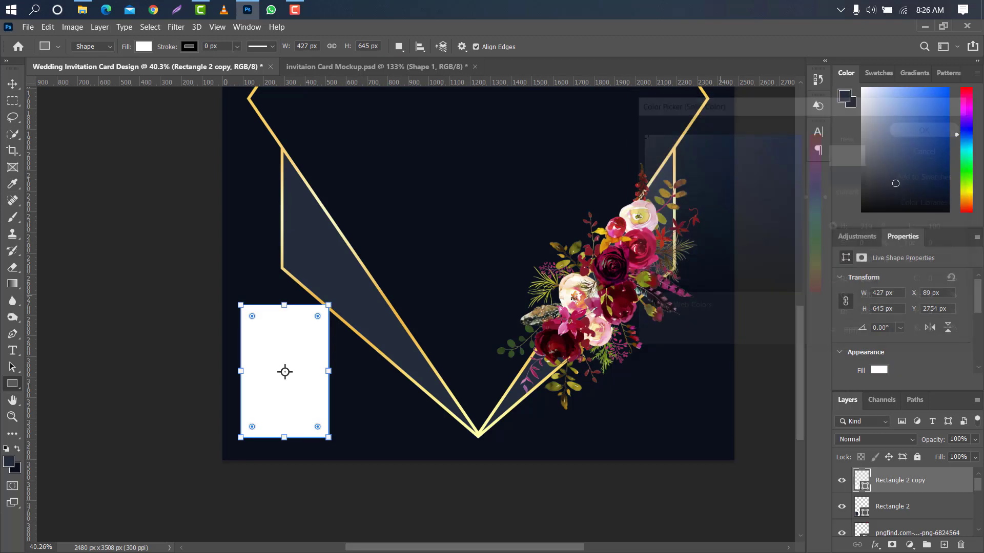
Step: Offset the white rectangle about 20 px right and 15 px up from the rectangle beneath it
left_click(9, 84)
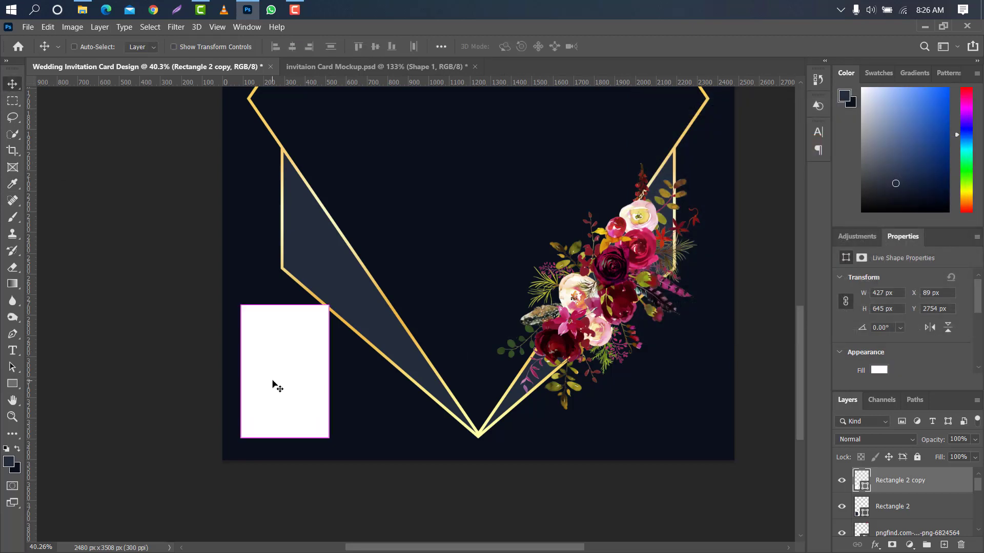
key("ctrl+t")
left_click_drag(279, 380, 290, 355)
left_click(635, 46)
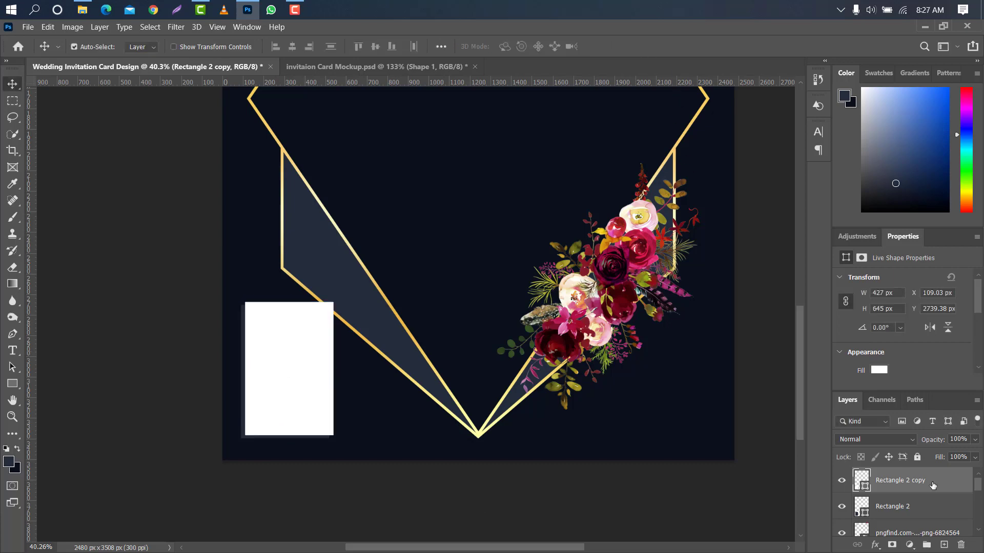
Step: Load the white rectangle's outline as a selection, rasterize the Rectangle 2 layer and delete the selected area from it
left_click(868, 490, "ctrl")
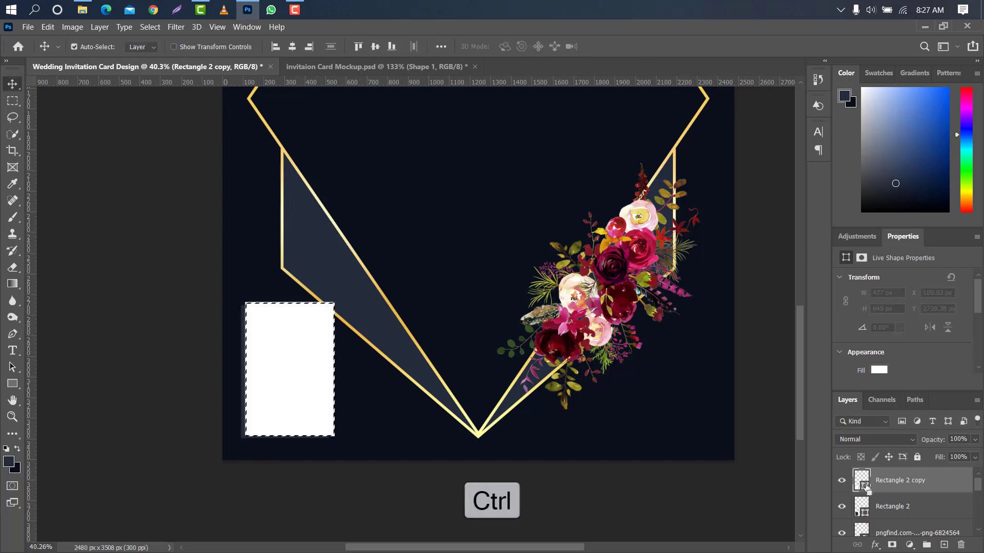
left_click(919, 511)
right_click(919, 510)
left_click(804, 209)
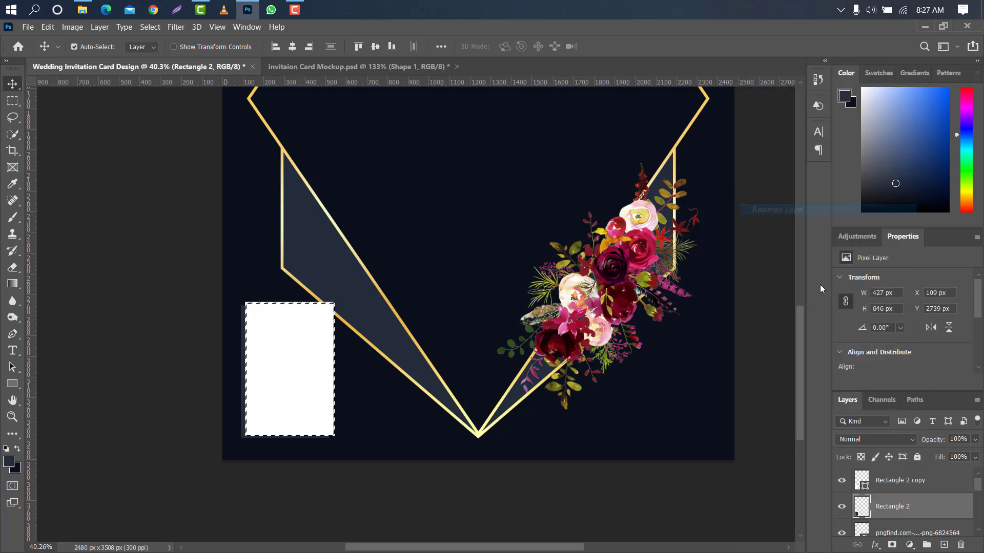
key("Delete")
Step: Delete the white Rectangle 2 copy layer and clear the selection
left_click(922, 483)
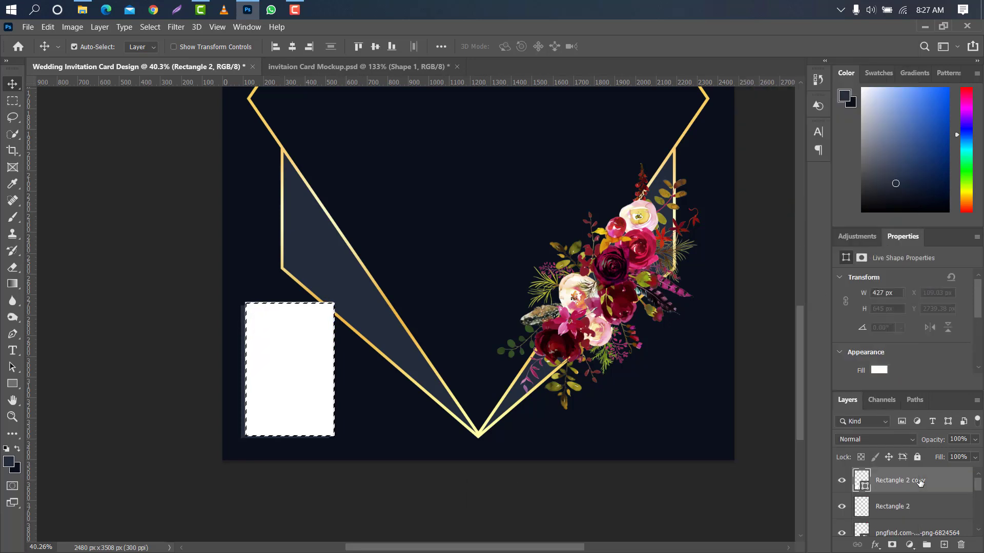
left_click_drag(922, 482, 961, 545)
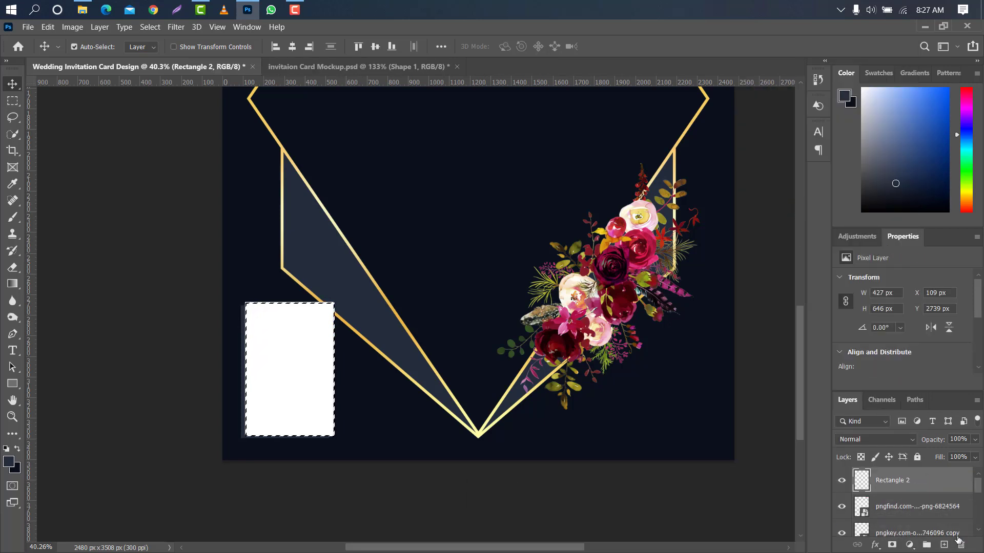
key("ctrl+d")
key("ctrl+0")
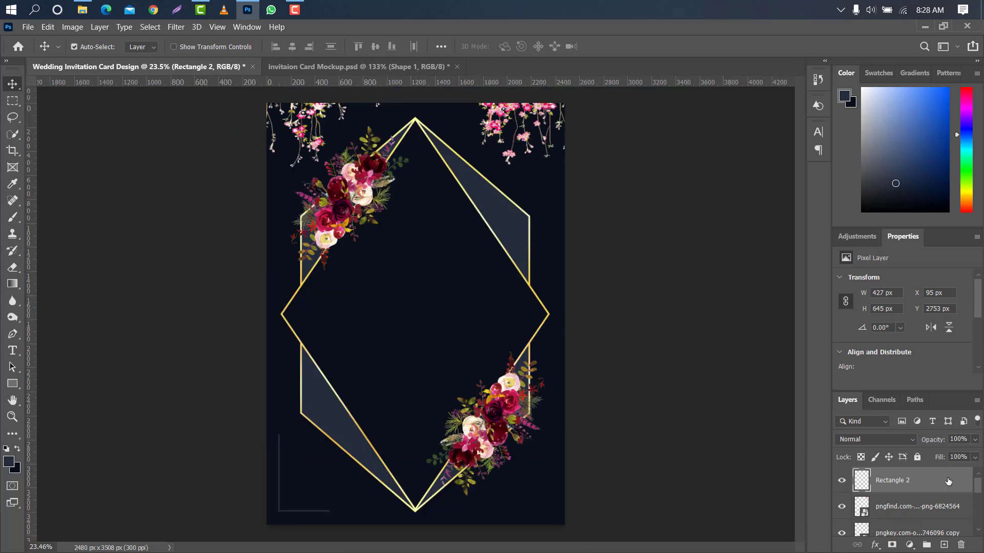
Step: Apply a linear gold Gradient Overlay at -90° to the L-shaped corner line and increase the gradient's scale
double_click(949, 481)
left_click(566, 242)
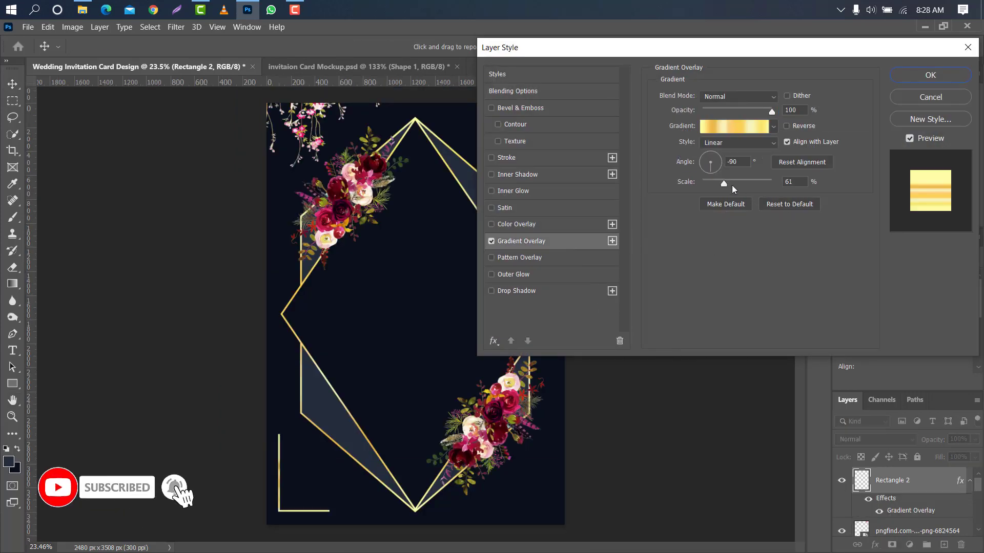
left_click_drag(723, 183, 733, 183)
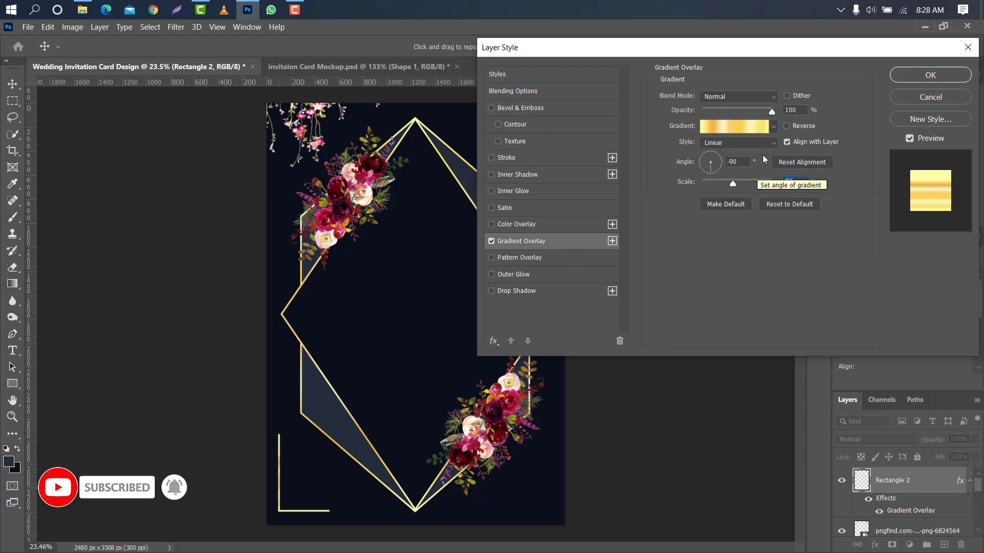
left_click(929, 76)
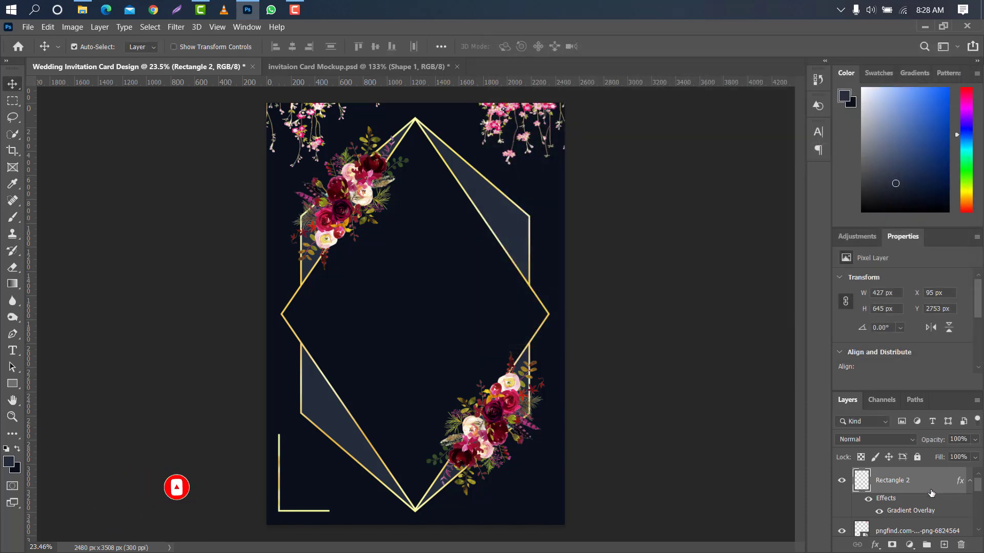
Step: Duplicate the gold corner line, rotate the copy 180° and move it to cross the original, forming a small square at the corner
left_click_drag(932, 482, 943, 542)
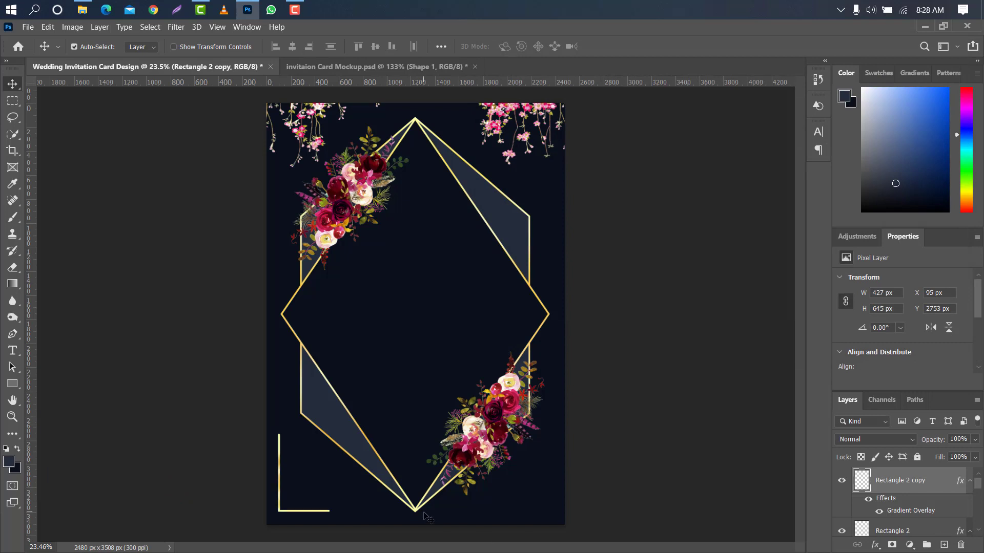
key("ctrl+t")
right_click(296, 494)
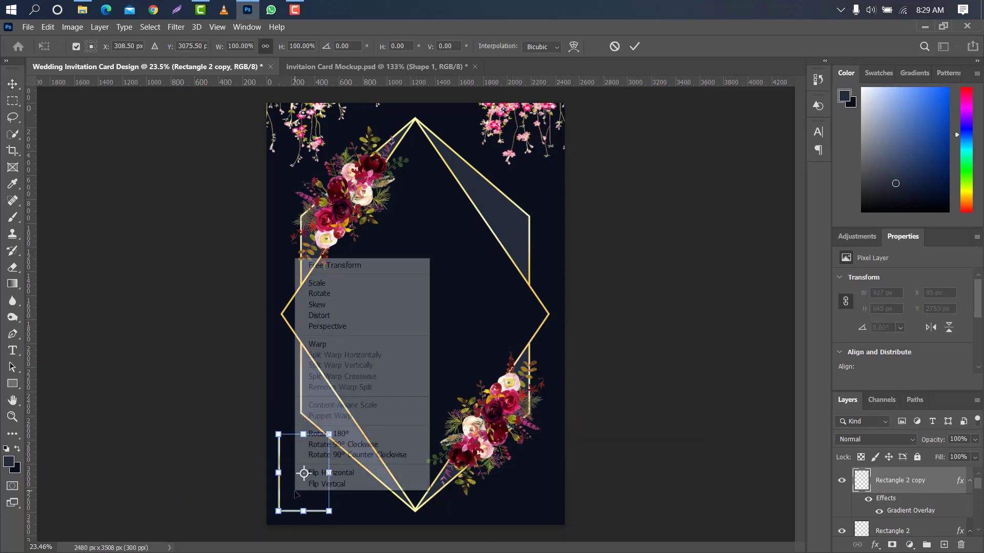
left_click(313, 434)
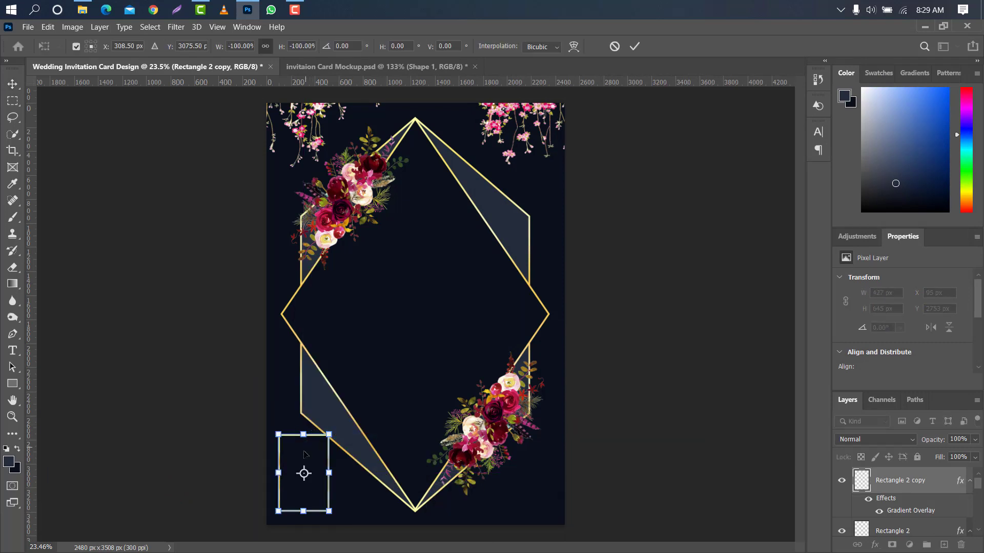
left_click_drag(304, 454, 302, 501)
left_click(634, 46)
Step: Group the Rectangle 2 and Rectangle 2 copy layers and enlarge the layer list
scroll(918, 507, "down", 1)
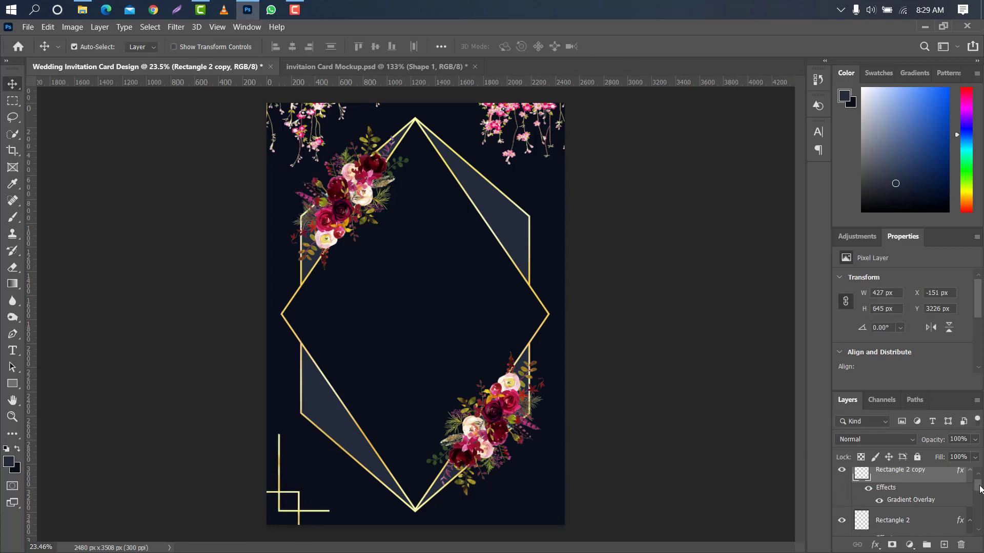
left_click(936, 520, "ctrl")
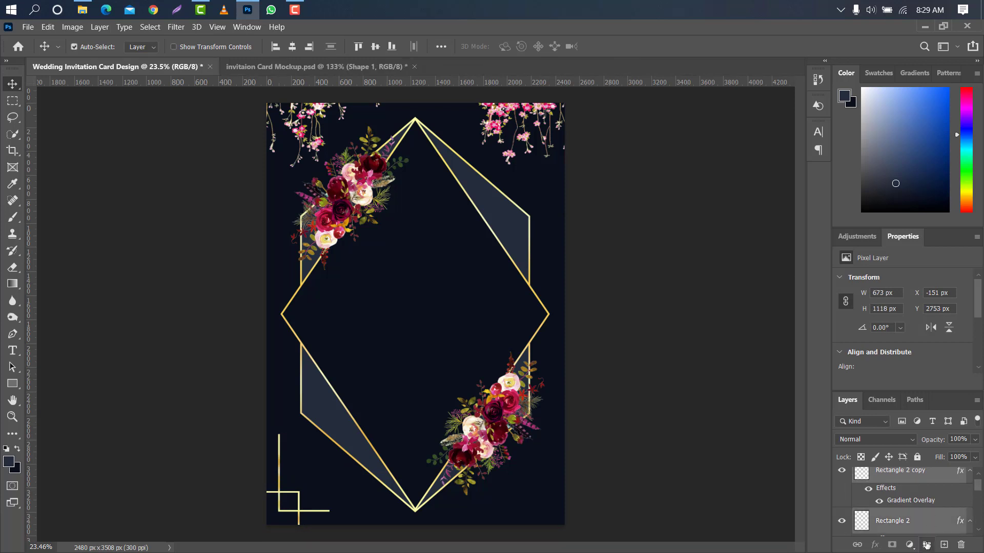
left_click(927, 546)
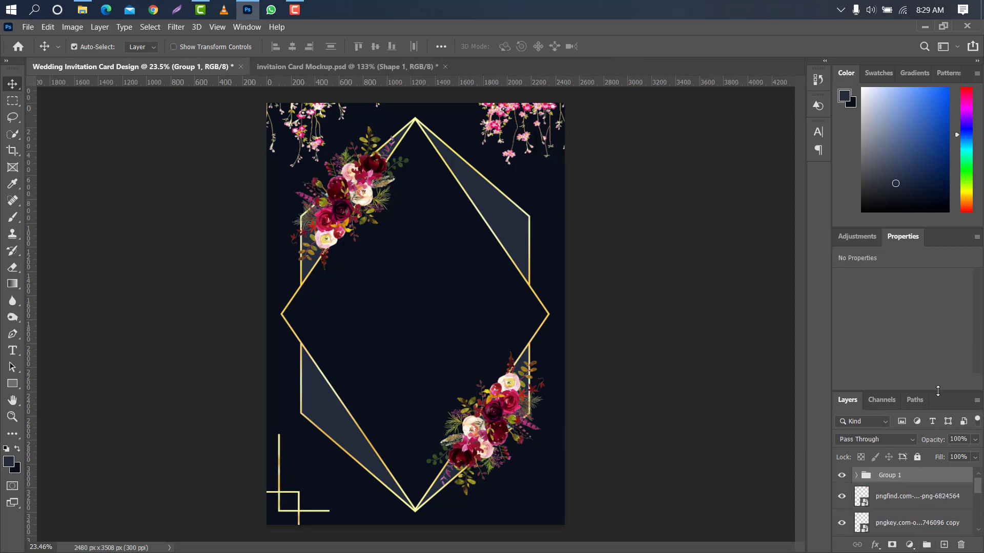
left_click_drag(938, 391, 938, 309)
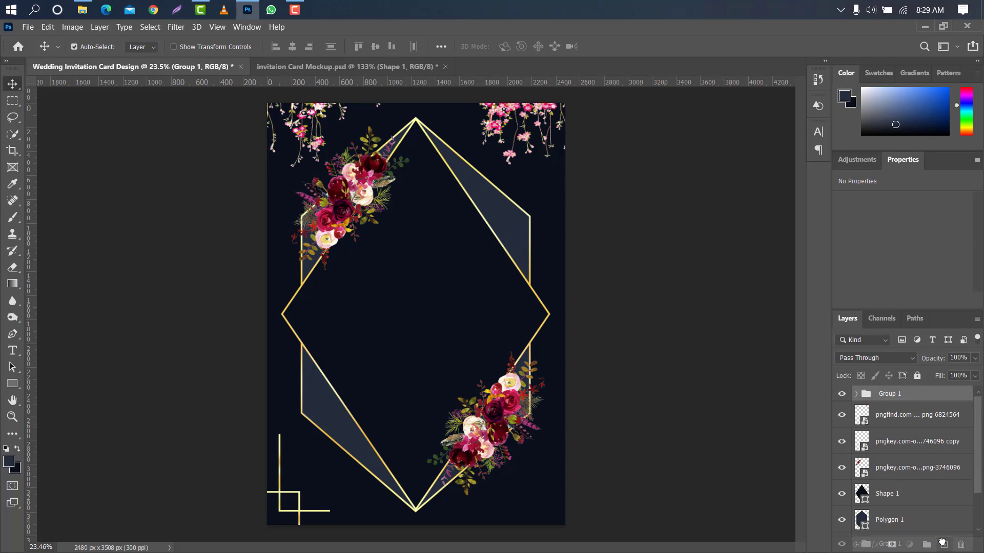
Step: Duplicate the gold corner ornament Group 1 and rotate the copy 180°
left_click_drag(942, 542, 941, 542)
key("ctrl+t")
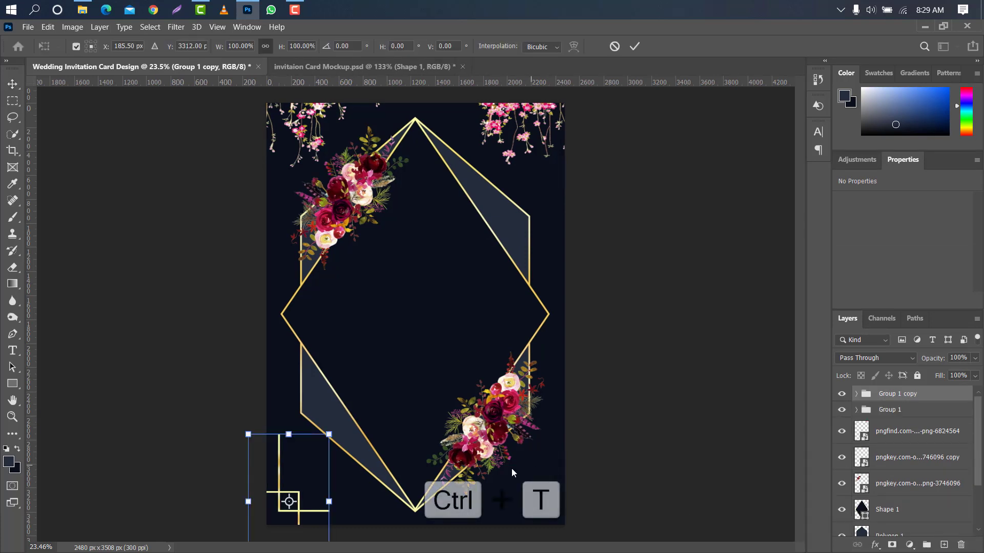
right_click(313, 466)
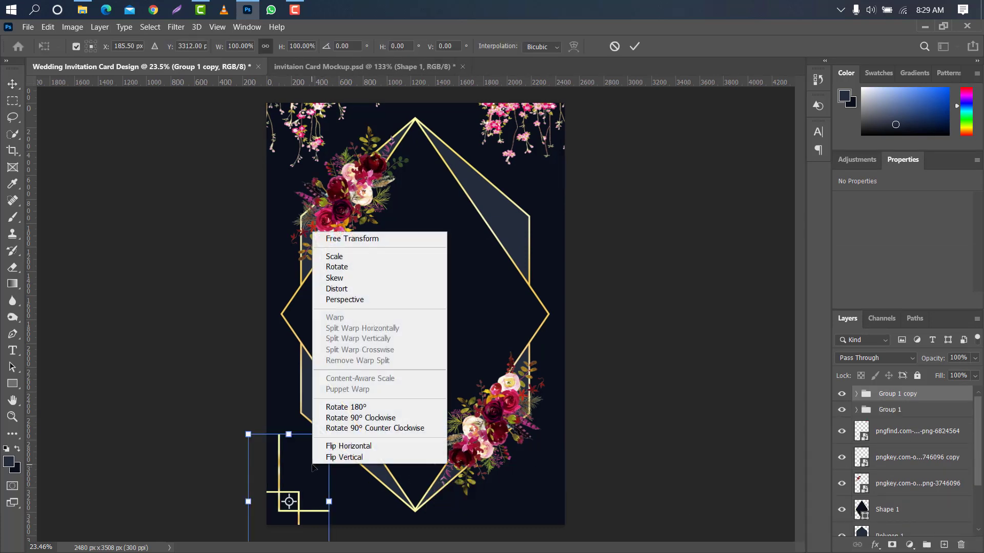
left_click(372, 408)
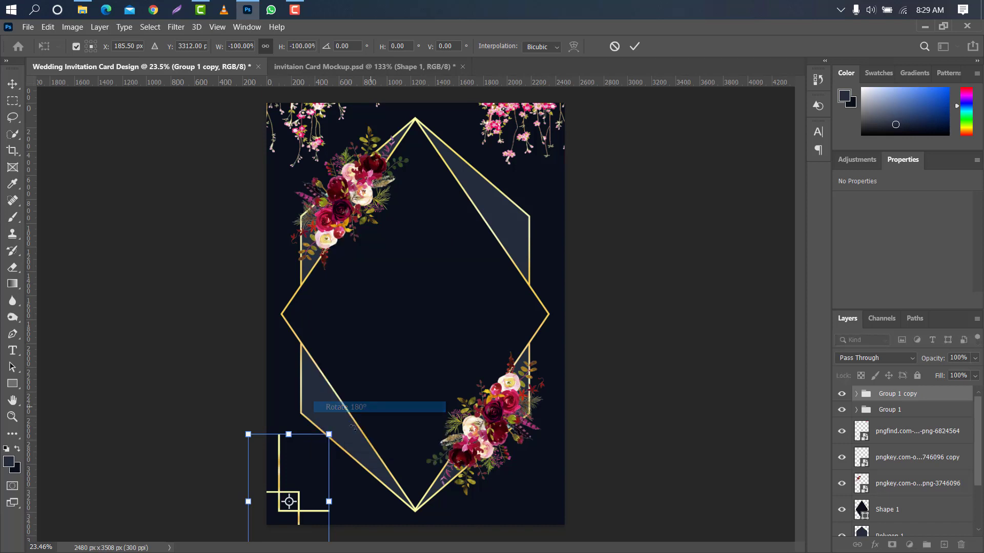
Step: Move the copied ornament to the card's bottom-right corner and flip it horizontally so it mirrors the left one
left_click_drag(446, 461, 539, 470)
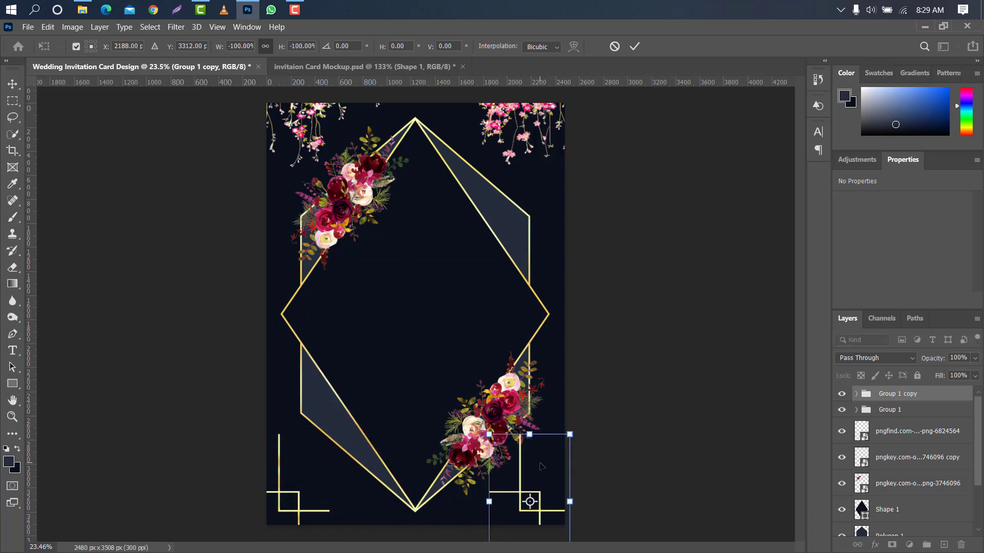
right_click(539, 470)
left_click(566, 445)
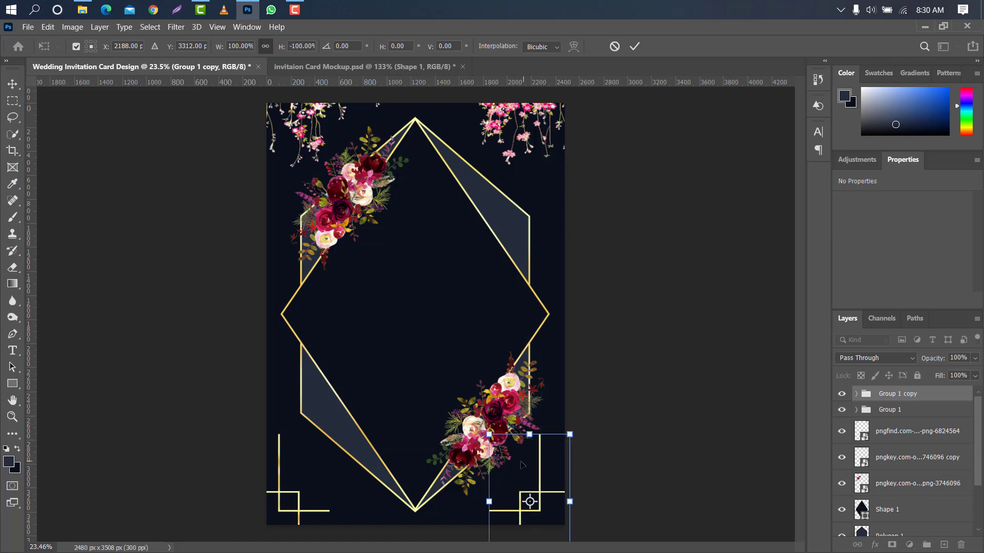
left_click_drag(523, 468, 536, 468)
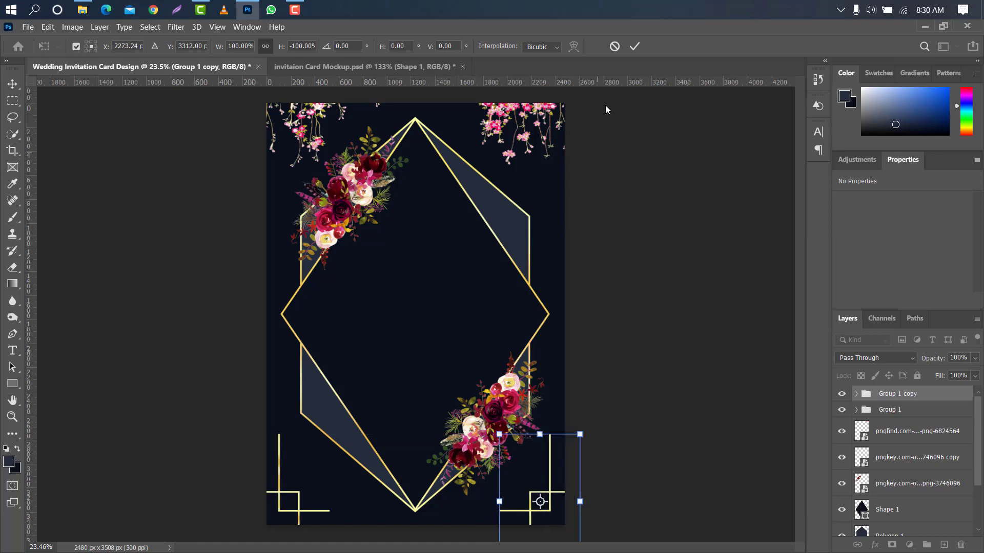
left_click(634, 47)
Step: Add the bride's first name as white 43 pt Brush Script MT text on the card
left_click_drag(12, 351, 67, 351)
left_click(348, 271)
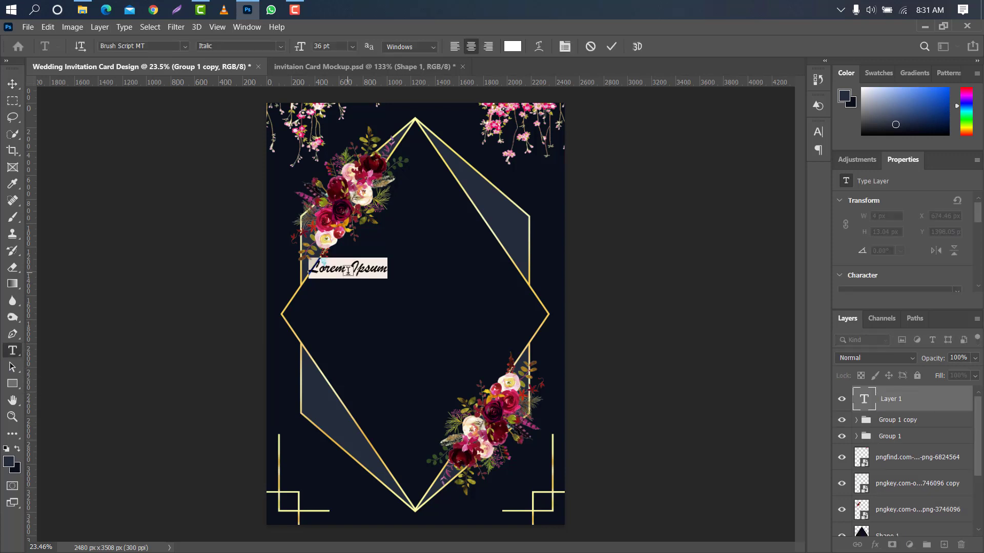
left_click_drag(299, 49, 303, 48)
key("BackSpace")
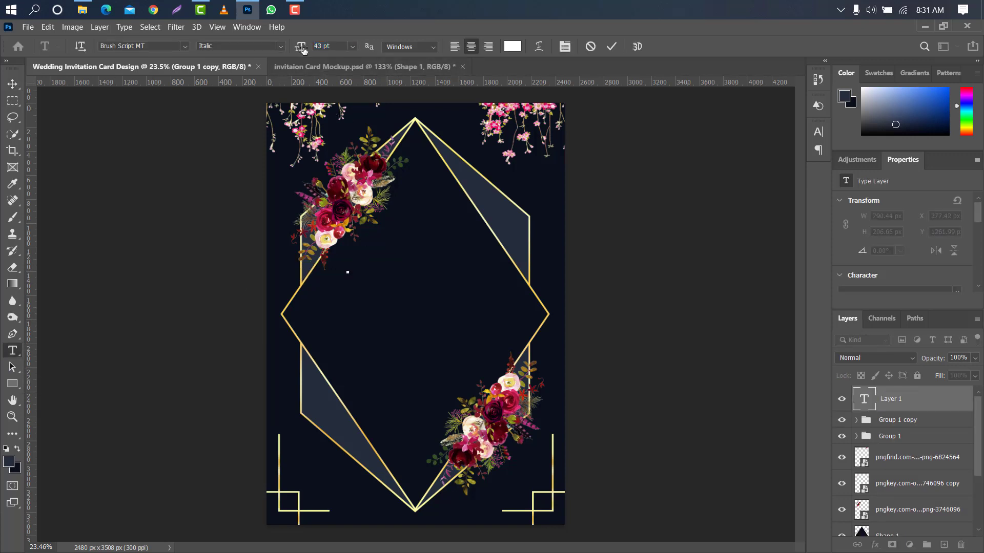
type("Megan")
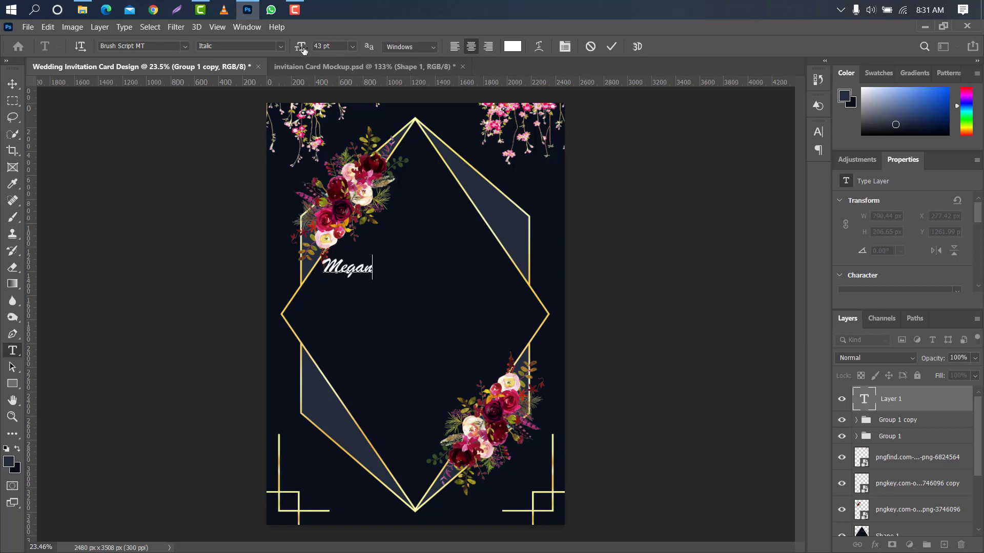
left_click(610, 46)
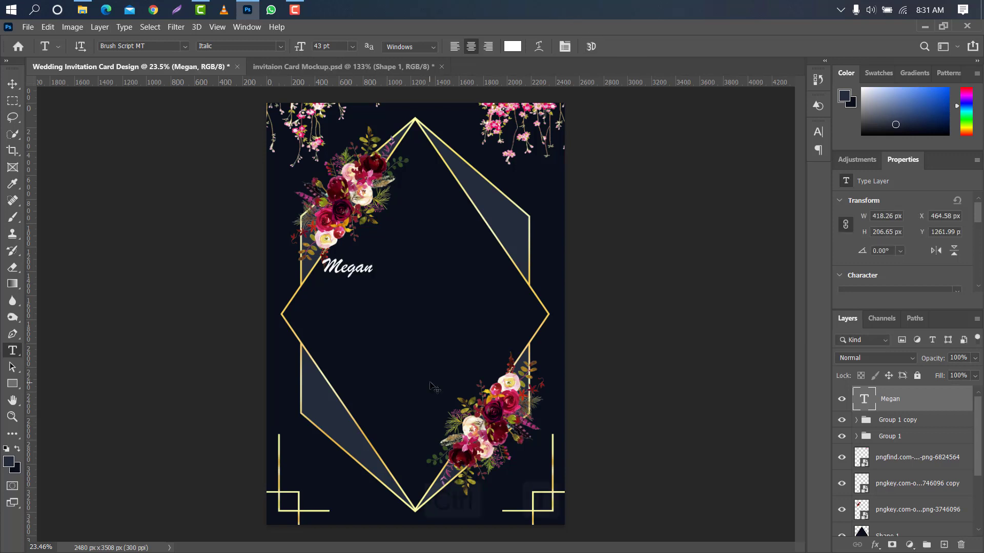
Step: Enlarge the bride's name to about 80 pt and centre it in the upper part of the diamond frame
key("ctrl+t")
left_click_drag(394, 267, 451, 238)
left_click(635, 47)
key("v")
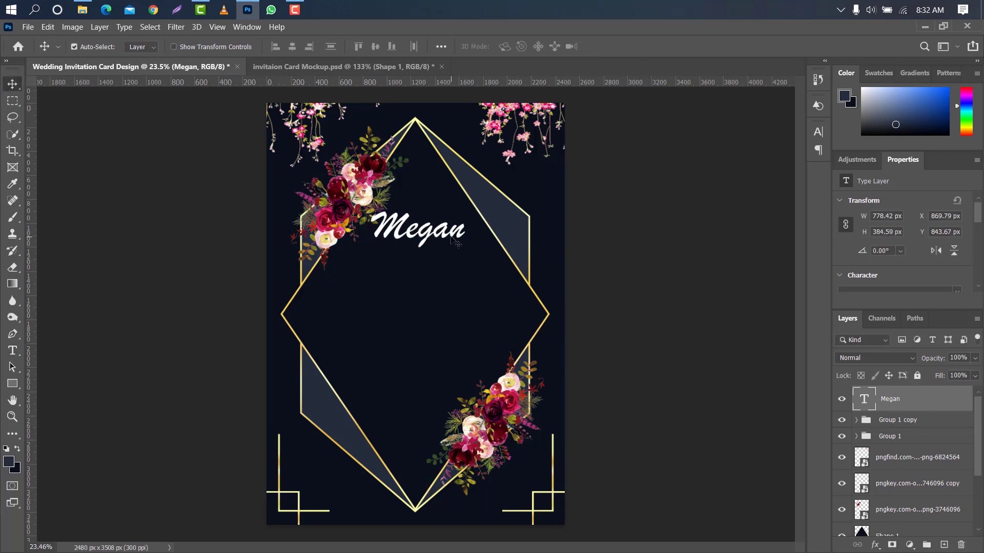
left_click(819, 132)
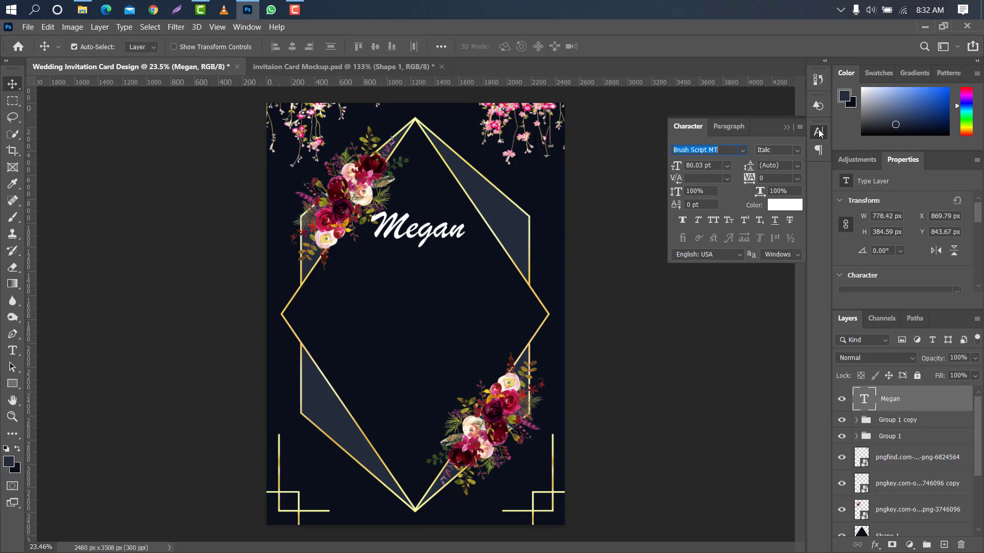
left_click(753, 151)
left_click(742, 151)
left_click(742, 193)
left_click(787, 128)
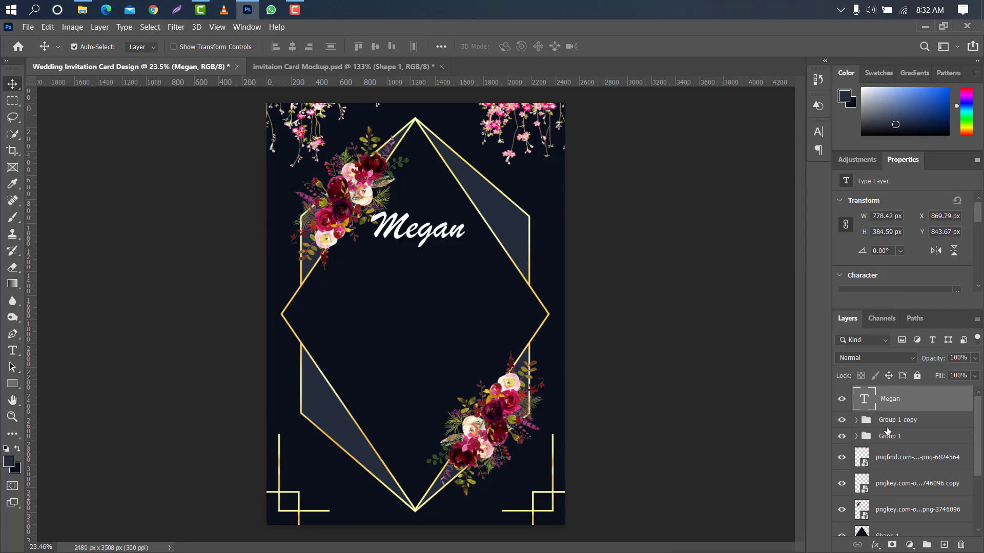
Step: Apply a linear gold Gradient Overlay at -90° and 78% scale to the bride's name
double_click(944, 403)
left_click(574, 243)
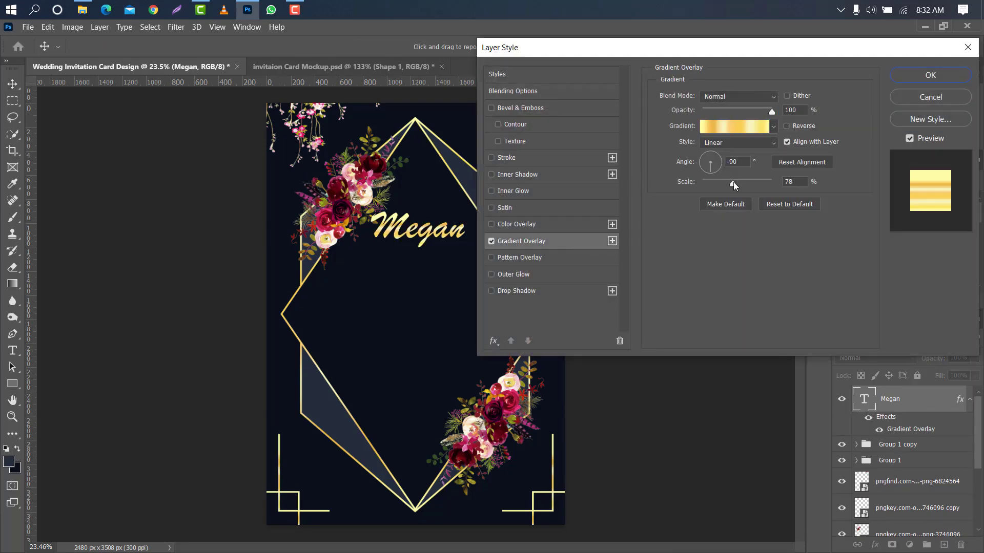
left_click(924, 77)
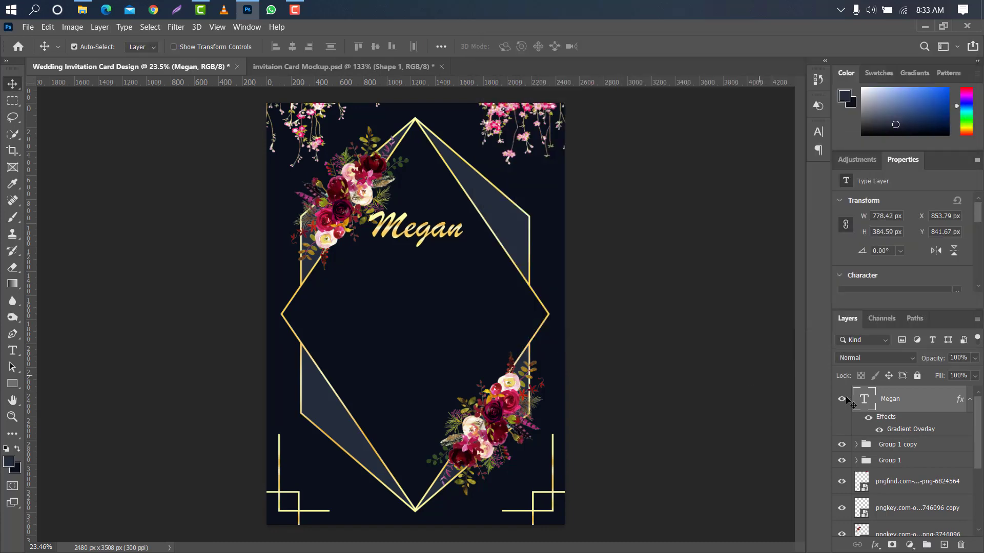
Step: Duplicate the gold name text and move the copy directly below the original
left_click_drag(933, 404, 944, 545)
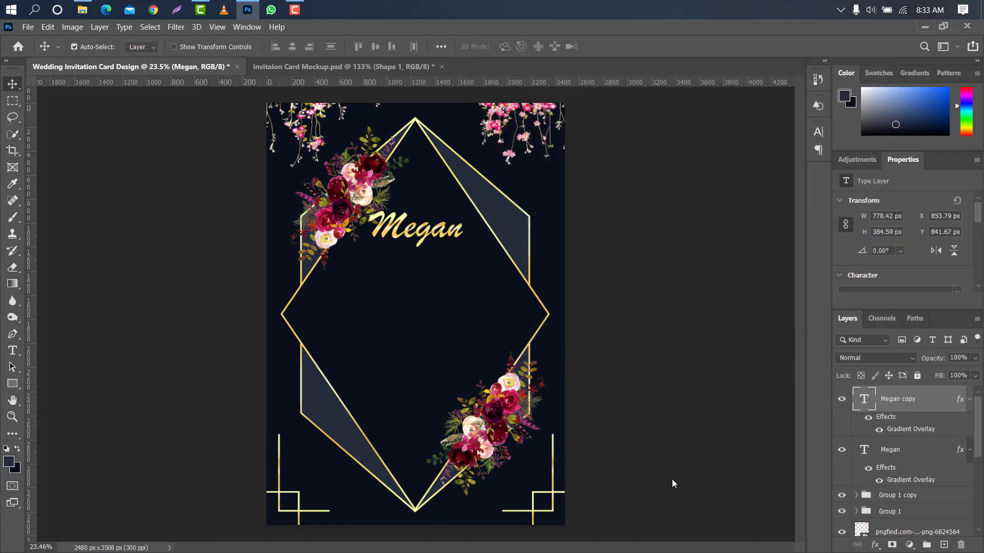
key("ctrl+t")
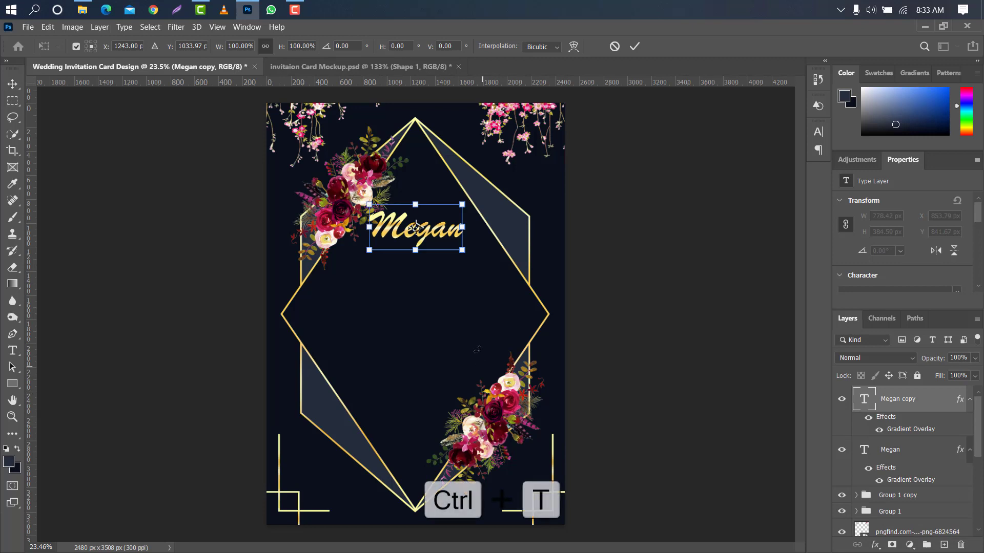
left_click_drag(416, 227, 425, 253)
left_click(634, 47)
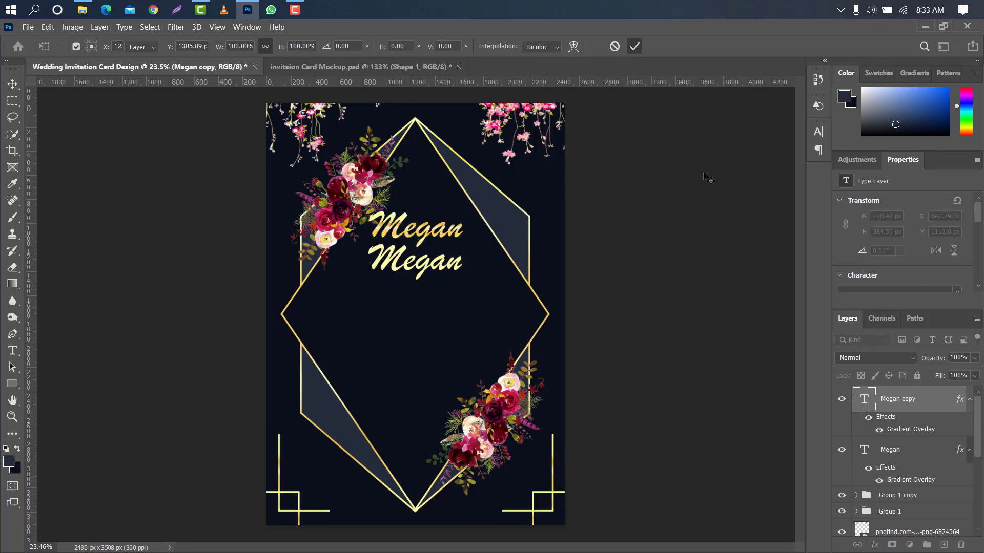
Step: Replace the copied text with "and", scale it to about 81% and centre it below the bride's name
double_click(865, 398)
type("and")
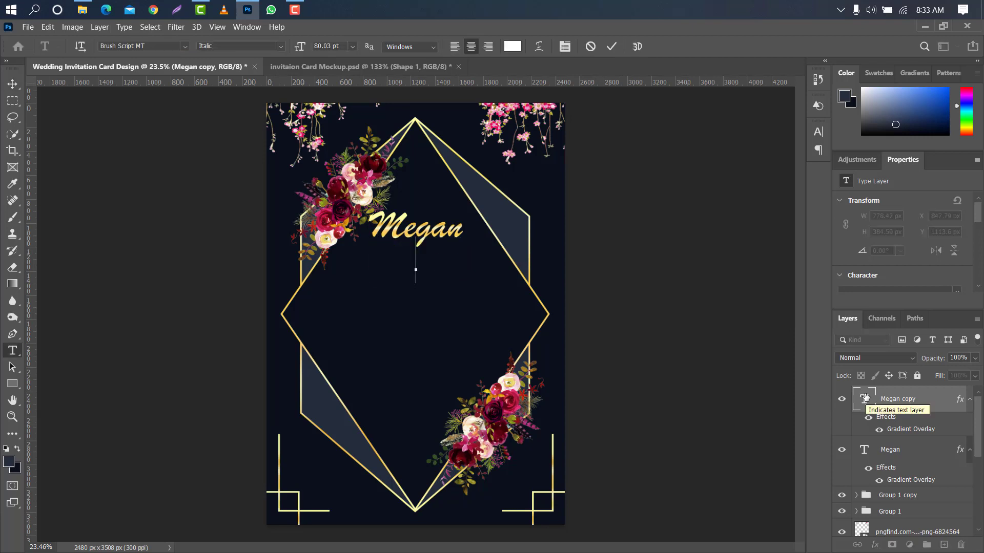
left_click(611, 47)
key("v")
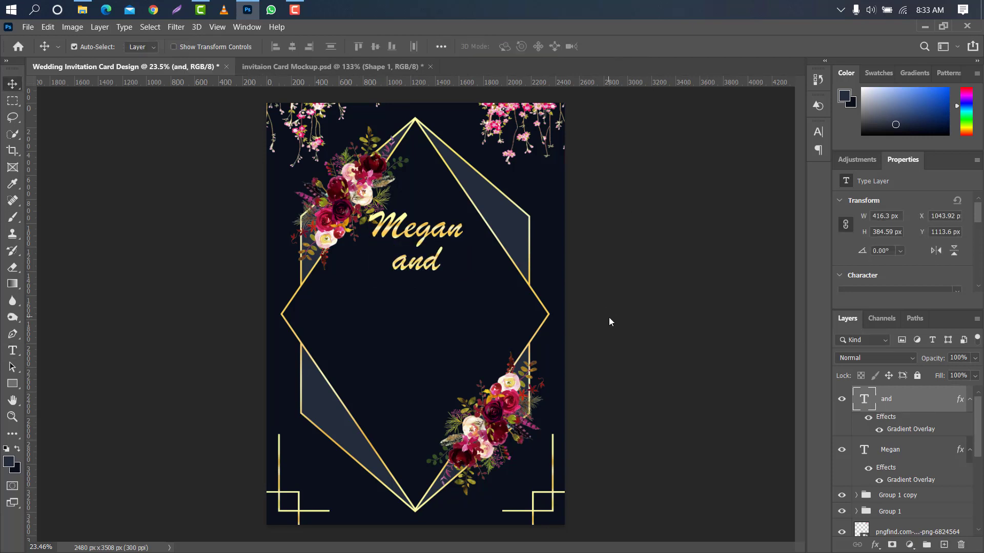
key("ctrl+t")
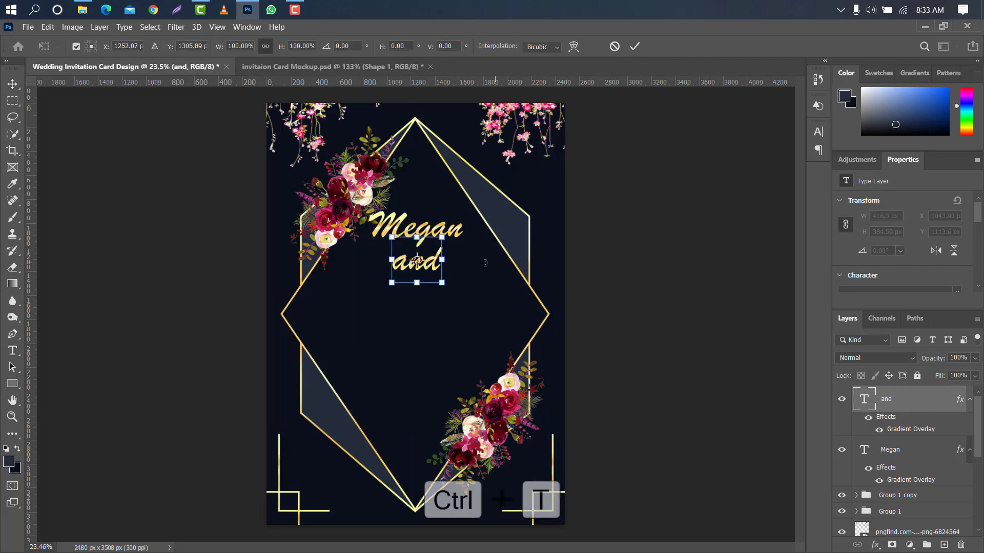
left_click_drag(442, 260, 424, 252)
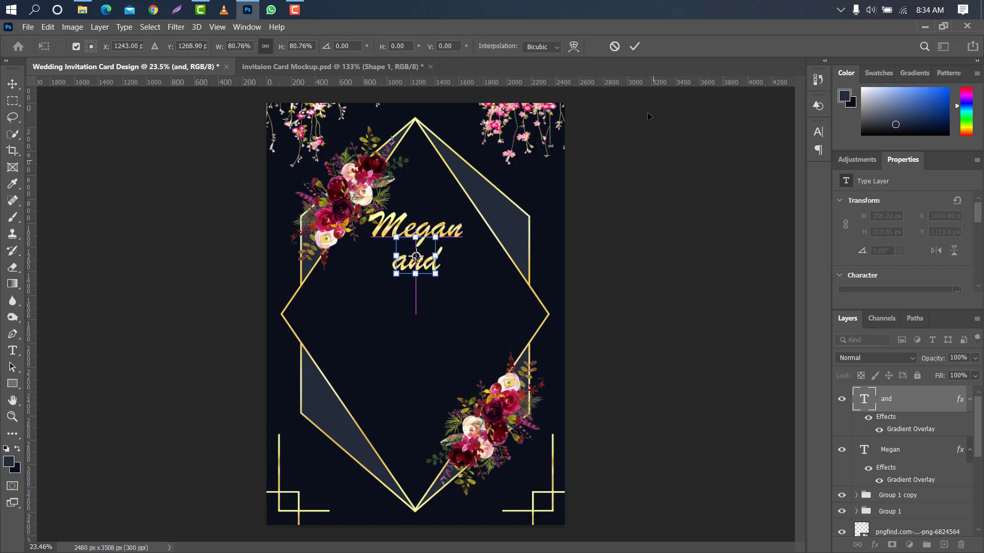
left_click(634, 46)
Step: Duplicate the bride's name layer and move the copy below the word "and"
left_click(915, 450)
left_click_drag(915, 449, 943, 538)
key("ctrl+t")
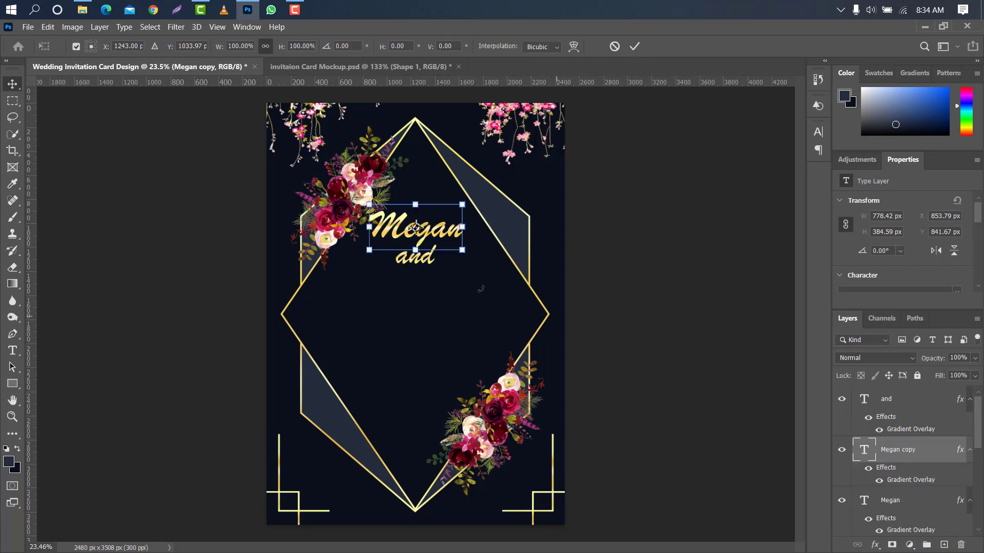
left_click_drag(415, 233, 415, 291)
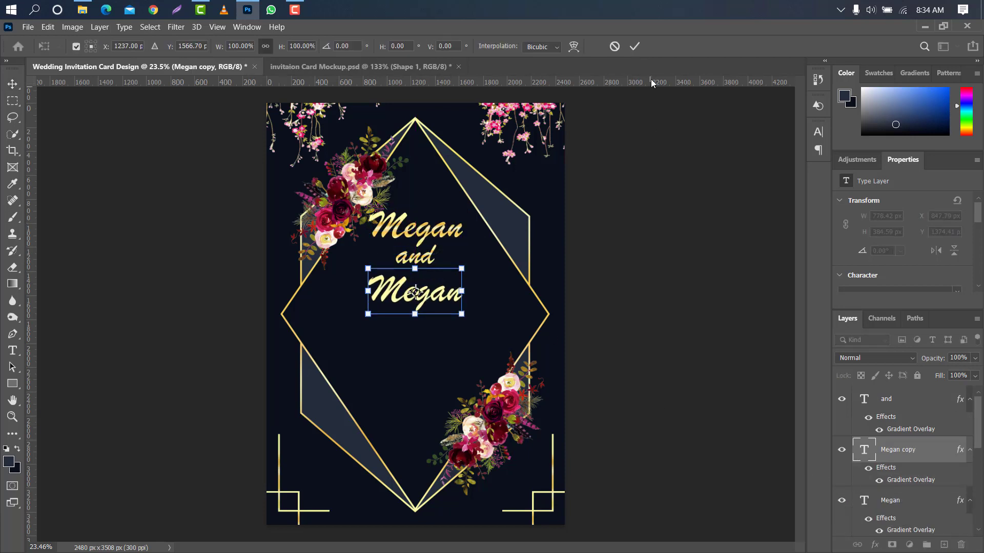
left_click(635, 47)
Step: Replace the copied name with the groom's first name and place it closely below "and"
double_click(870, 449)
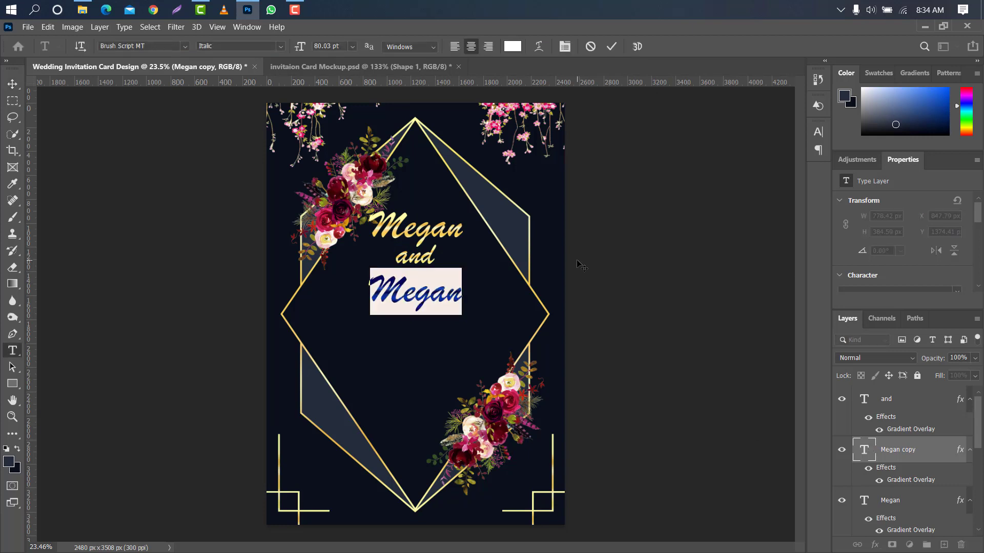
key("BackSpace")
type("Steven")
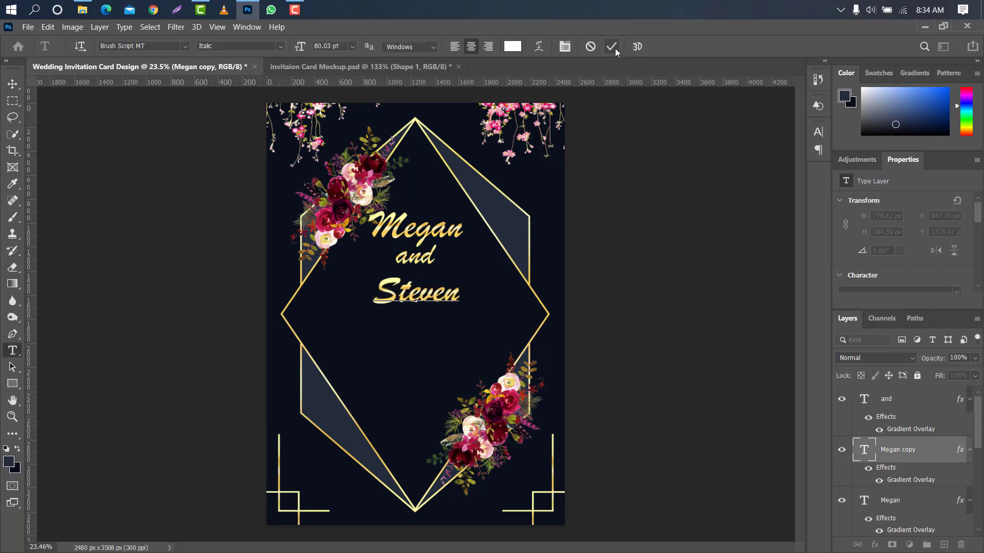
left_click(612, 46)
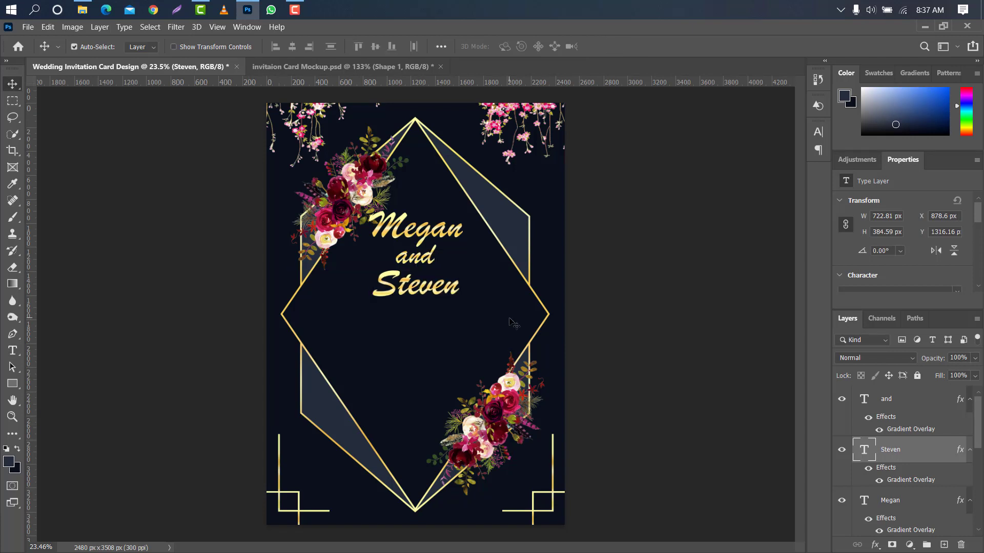
Step: Add a white 43 pt Brush Script MT text line reading "Together with there families"
left_click(13, 350)
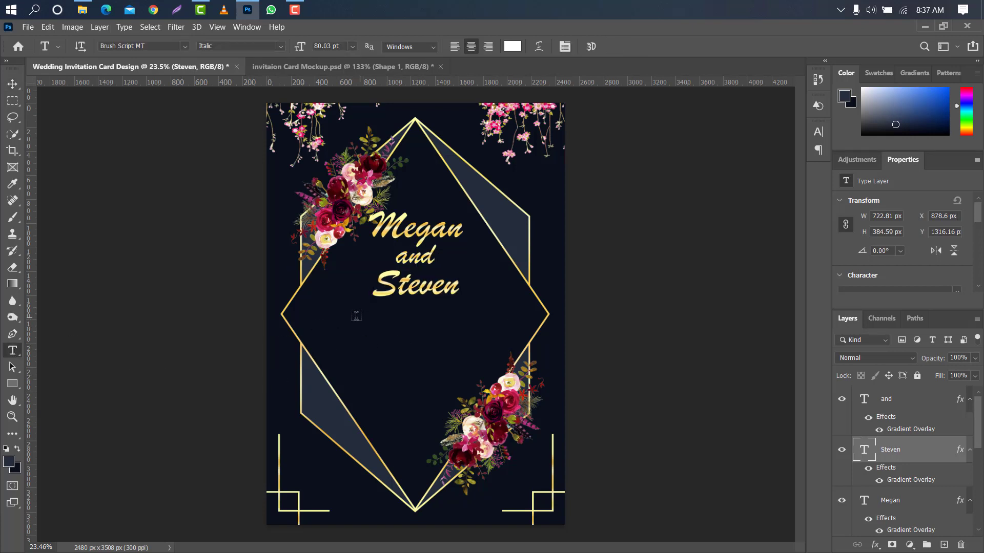
left_click(315, 318)
key("BackSpace")
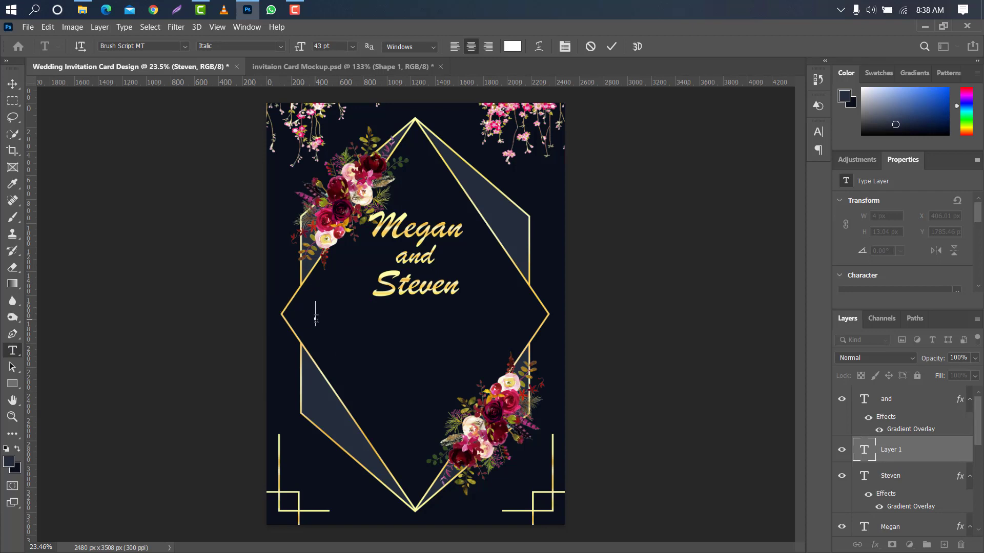
type("Togeth")
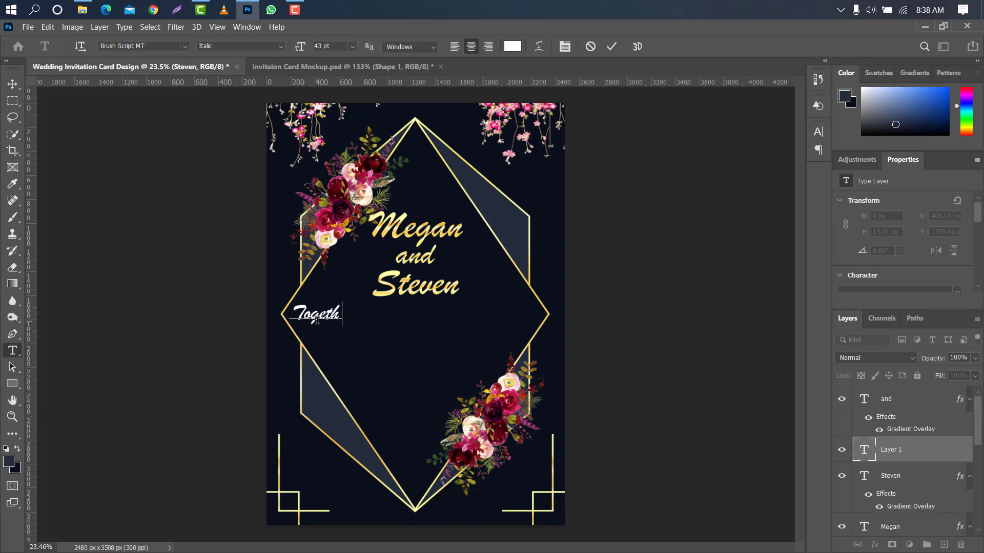
type("er with th")
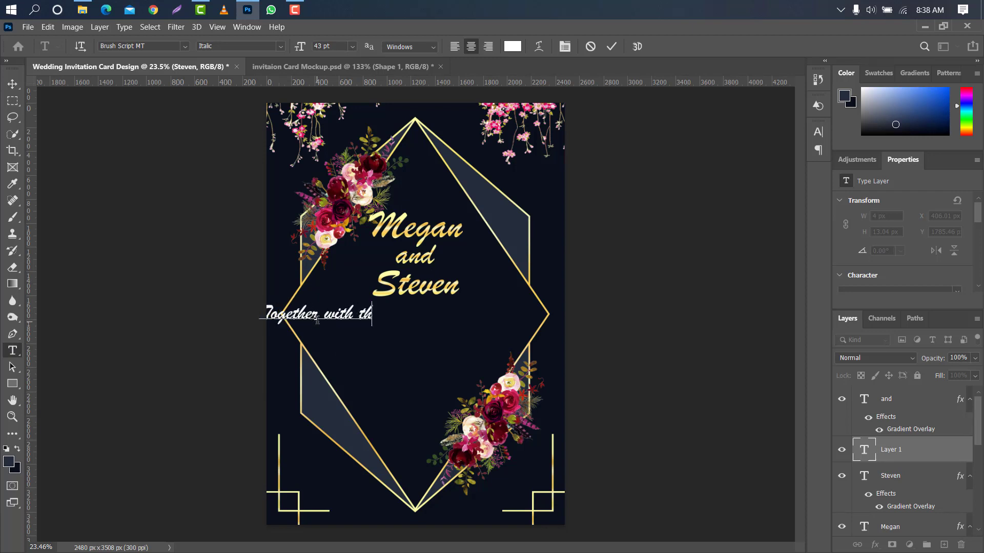
type("ere fami")
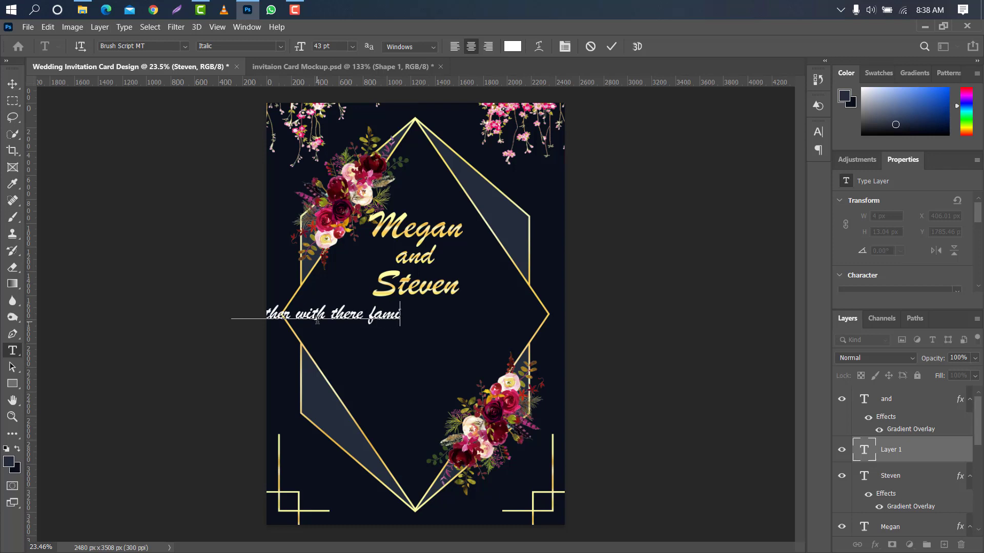
type("lies")
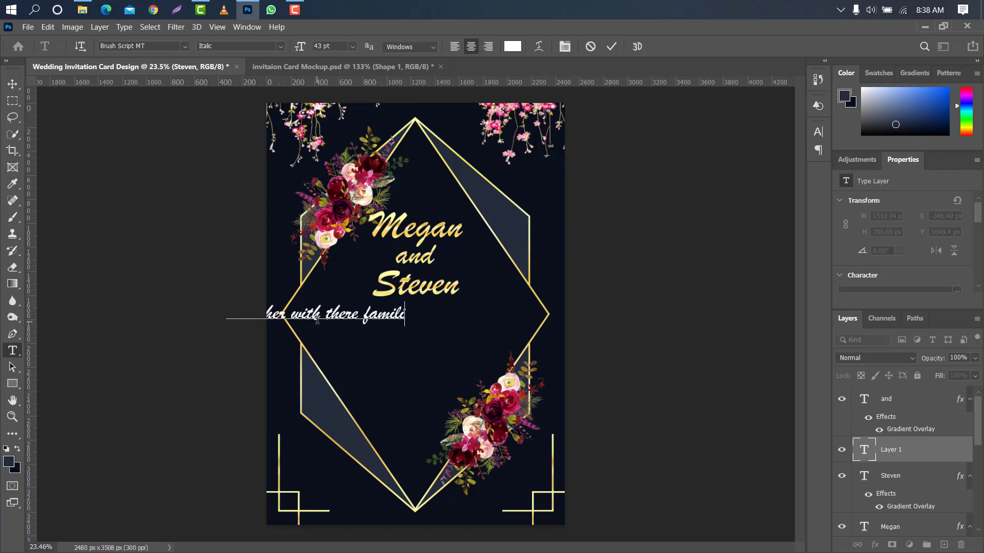
left_click(611, 47)
Step: Move the "Together with there families" line to the centre of the card, just below the groom's name
key("ctrl+t")
left_click_drag(372, 320, 471, 321)
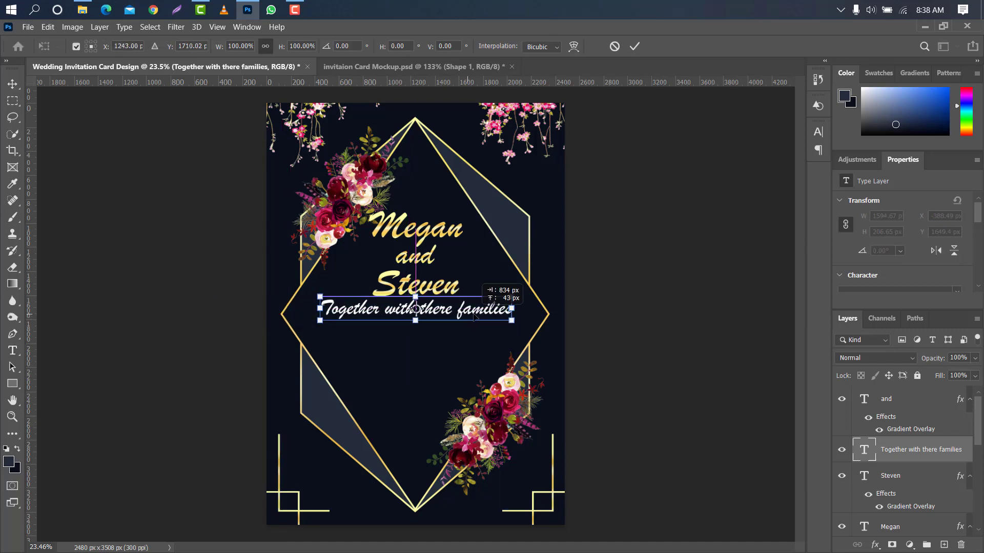
left_click(635, 46)
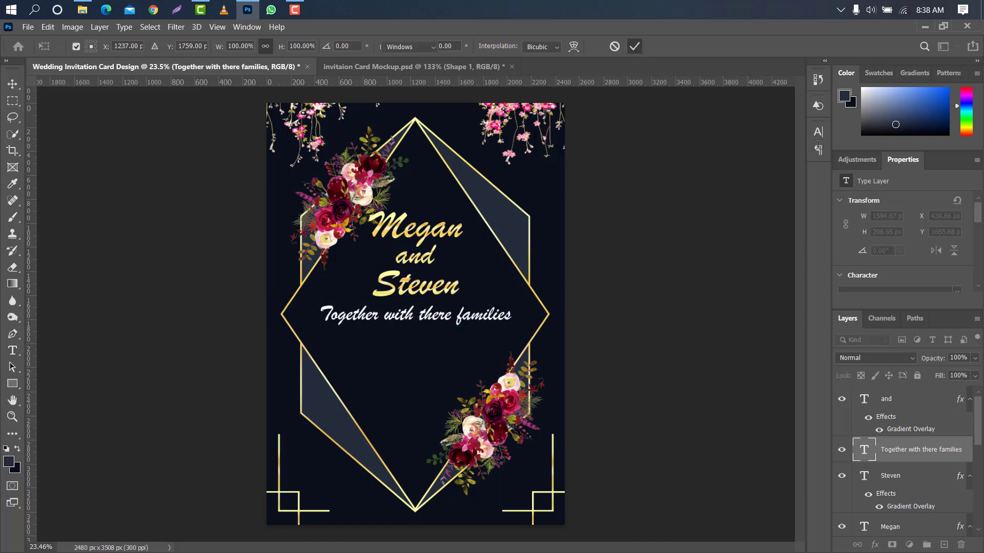
Step: Change the font of the "Together with there families" line to Dreamwood DEMO Regular
key("t")
left_click(819, 131)
left_click(742, 151)
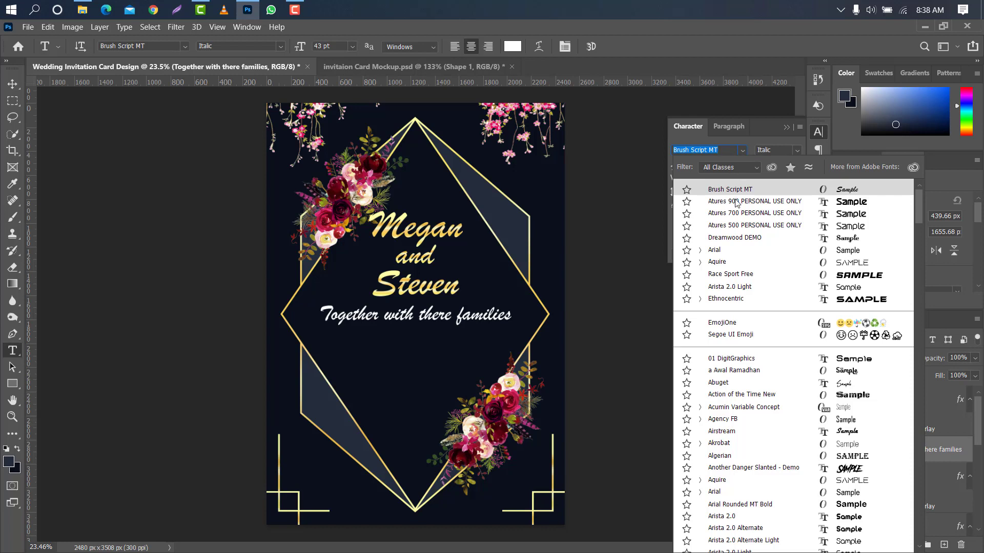
left_click(735, 239)
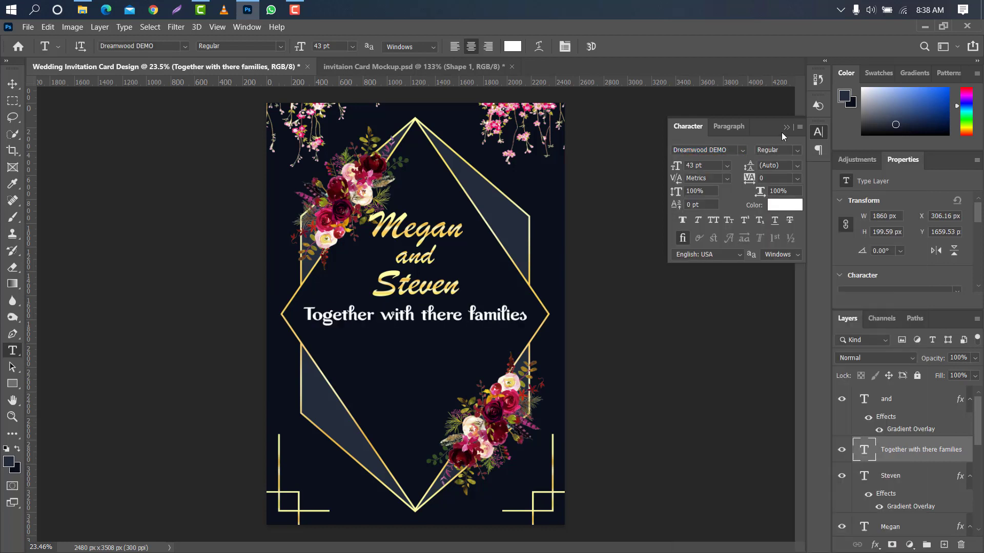
left_click(788, 131)
Step: Scale the "Together with there families" line down about its centre to a font size of about 30.65 pt
key("ctrl+t")
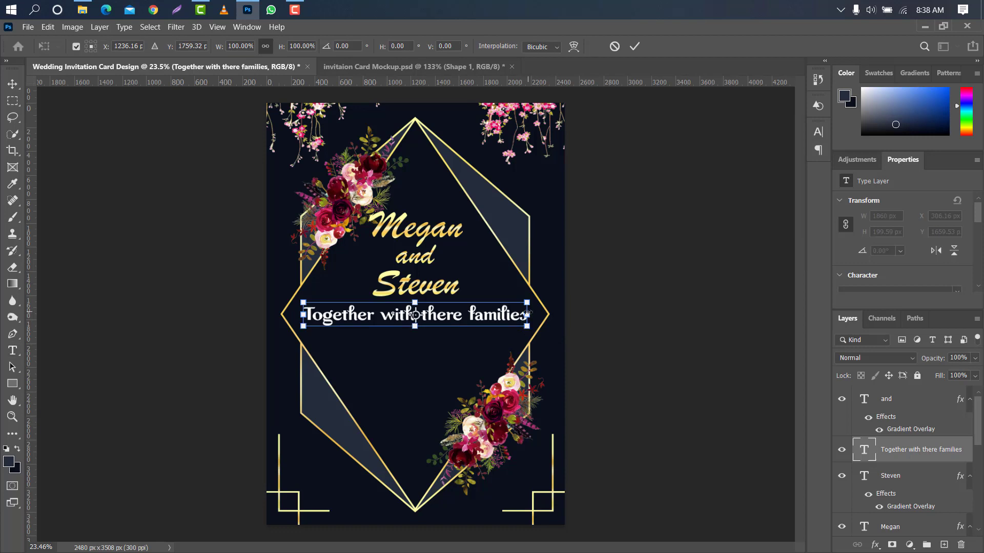
left_click_drag(527, 314, 474, 315)
key("Return")
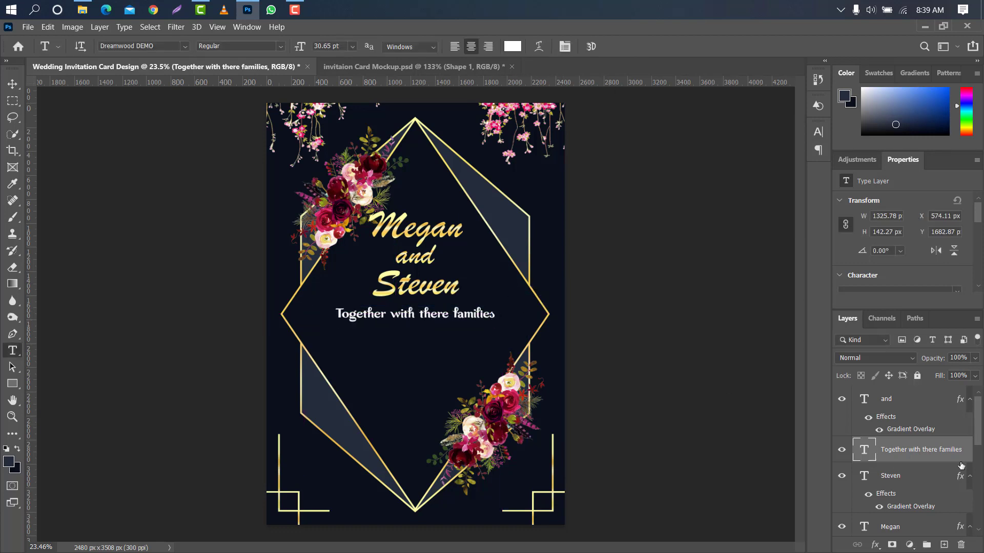
Step: Apply a gold linear Gradient Overlay at -90° and 75% scale to the "Together with there families" layer
double_click(970, 448)
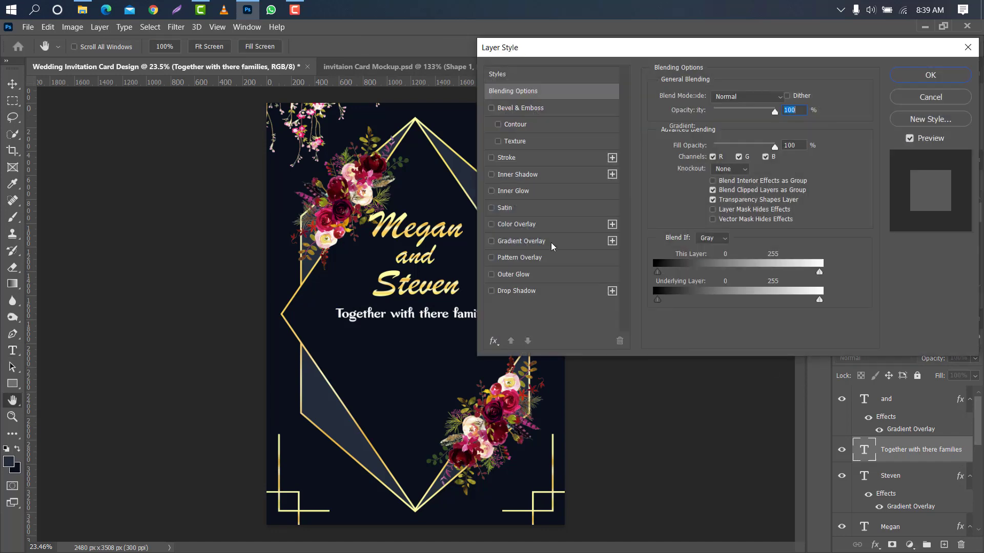
left_click(552, 244)
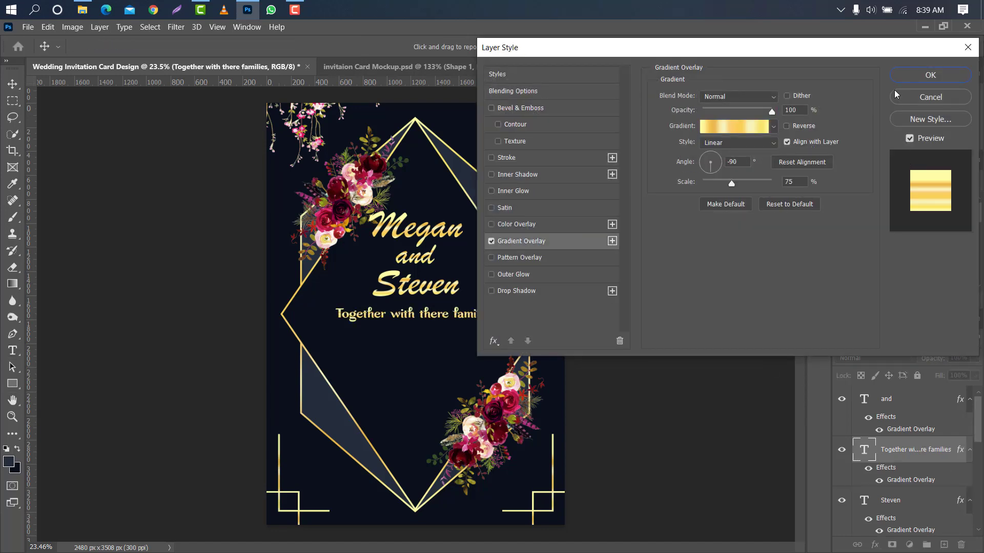
left_click(909, 76)
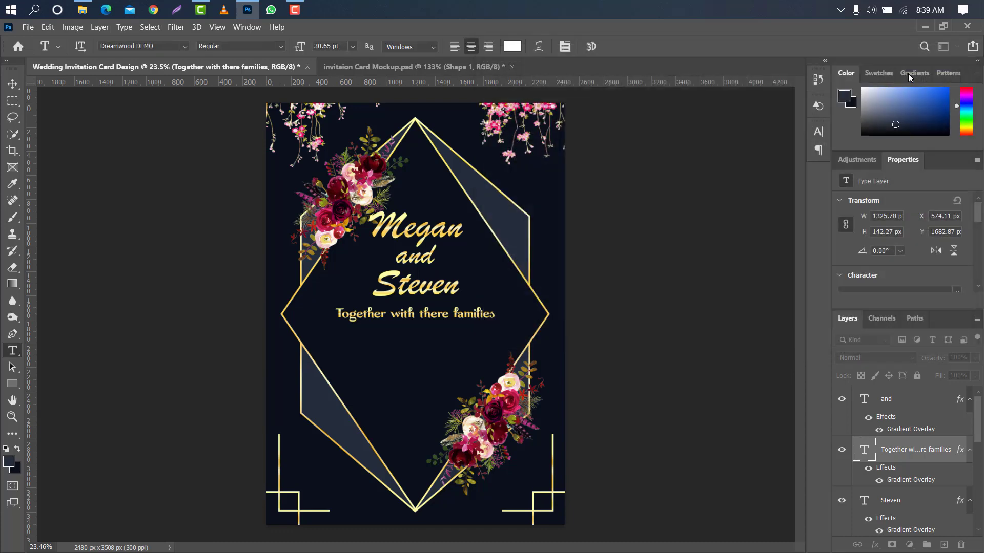
Step: Duplicate the "Together with there families" layer and place the copy directly below the original line
left_click_drag(936, 451, 945, 546)
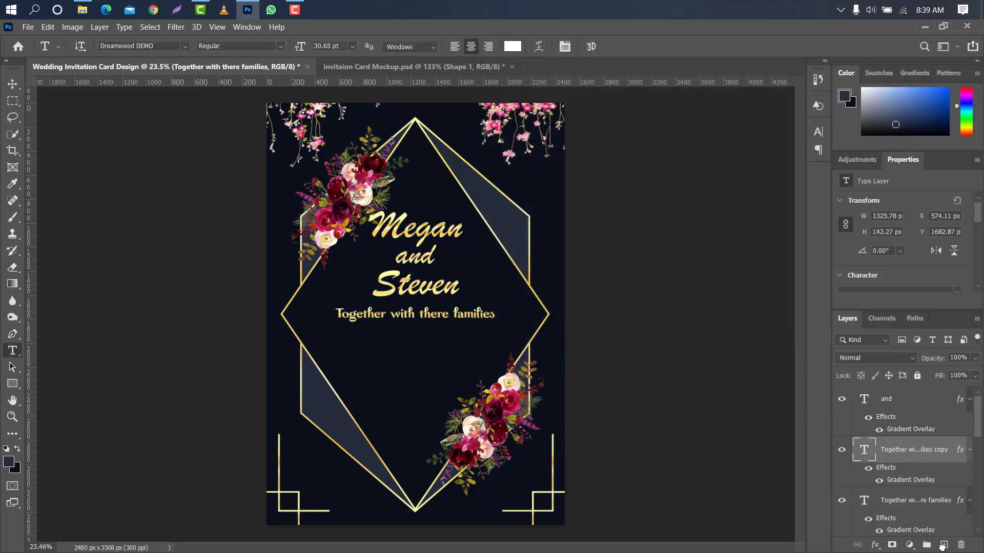
key("ctrl+t")
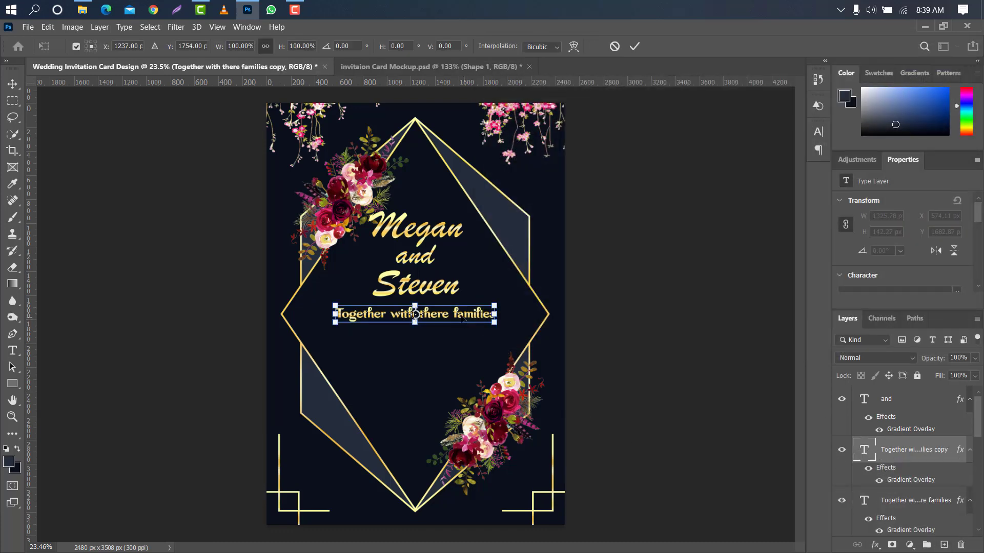
left_click_drag(458, 317, 459, 334)
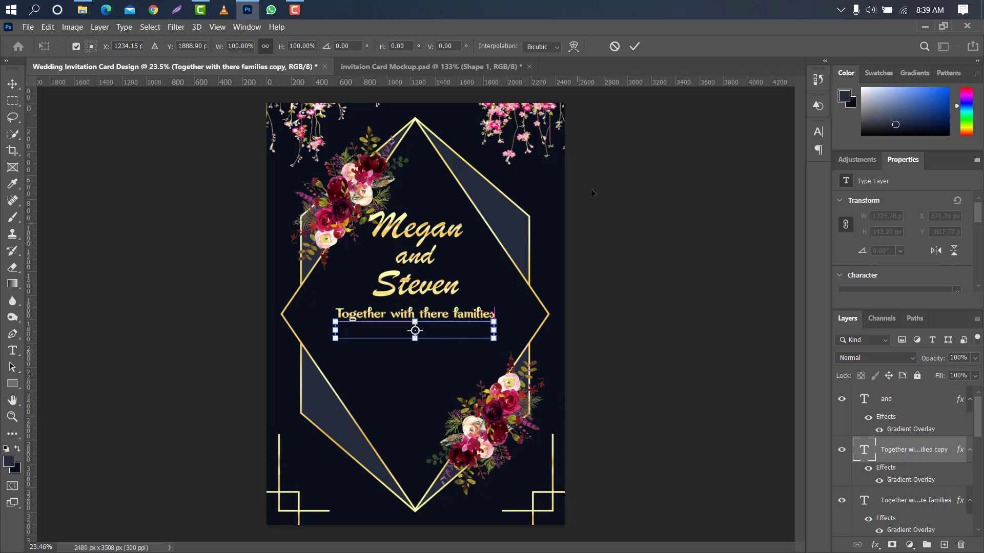
left_click(635, 46)
Step: Replace the copied line's text with "Invite you to there wedding celebration"
double_click(865, 453)
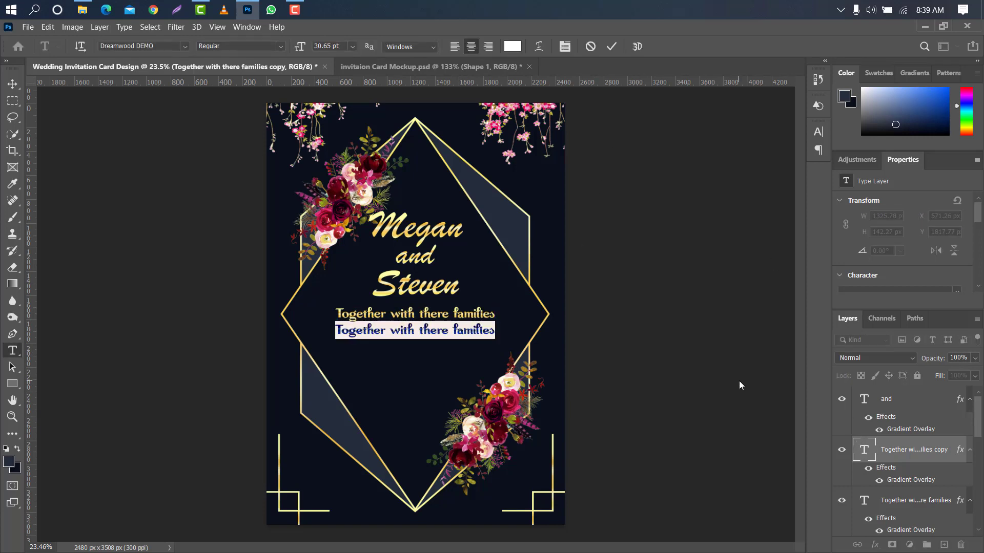
key("BackSpace")
type("Invit")
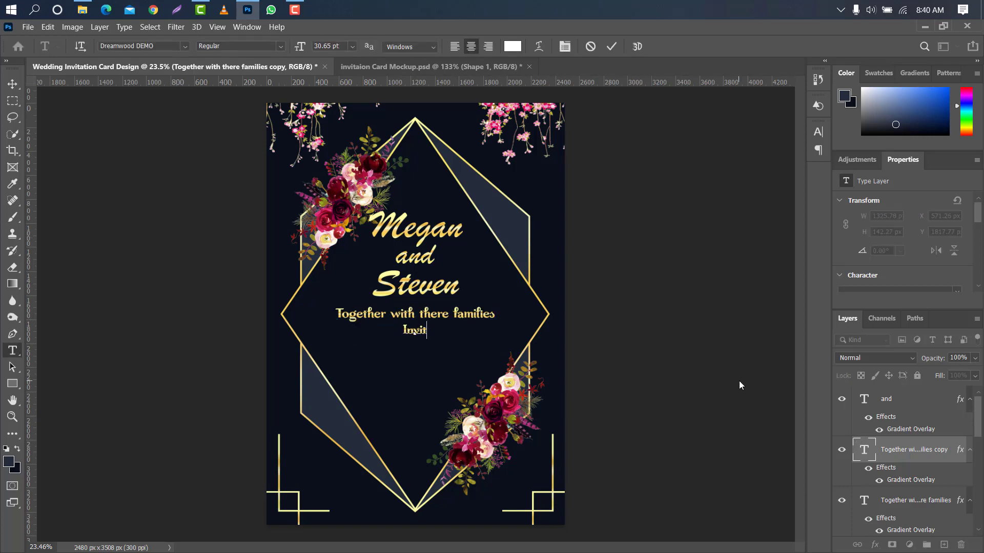
type("e you to th")
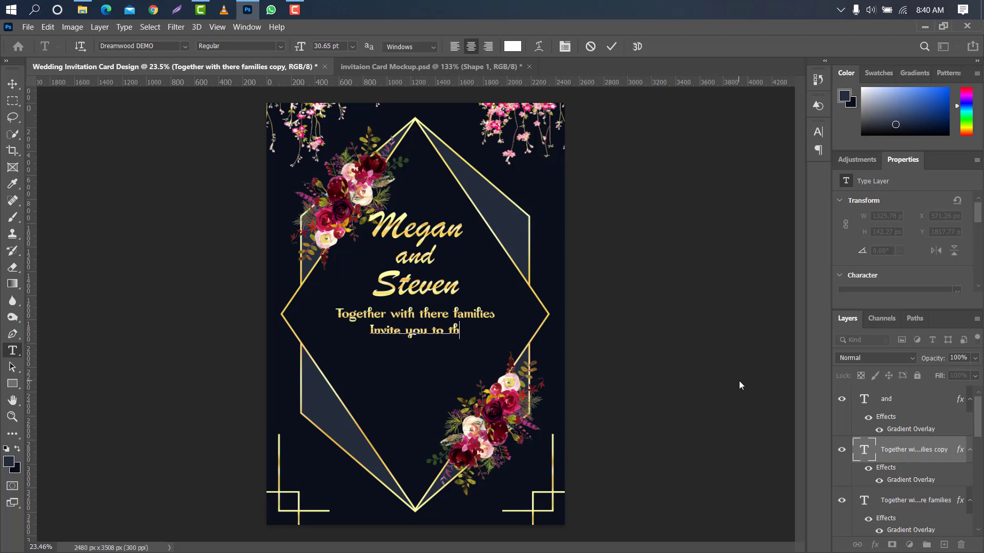
type("ere wedding")
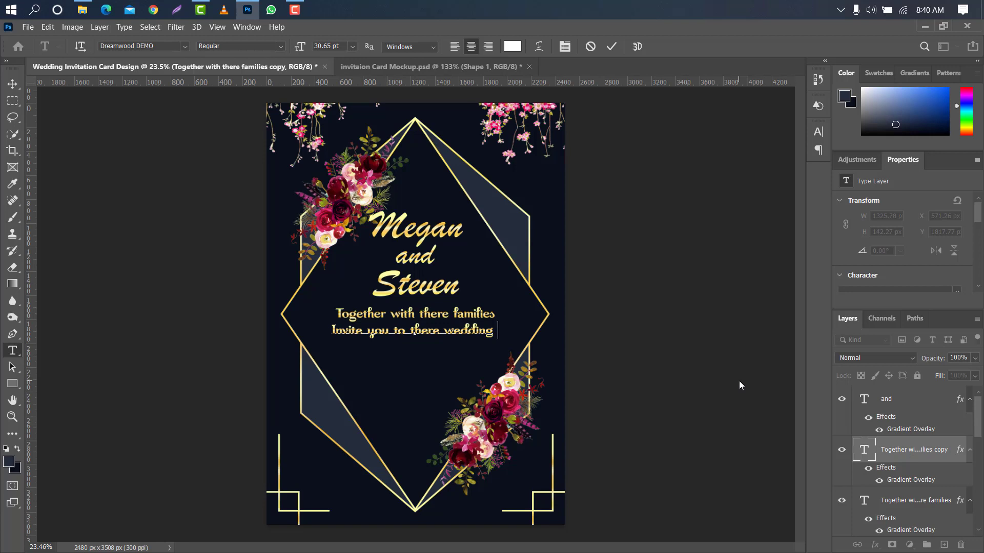
type(" celebra")
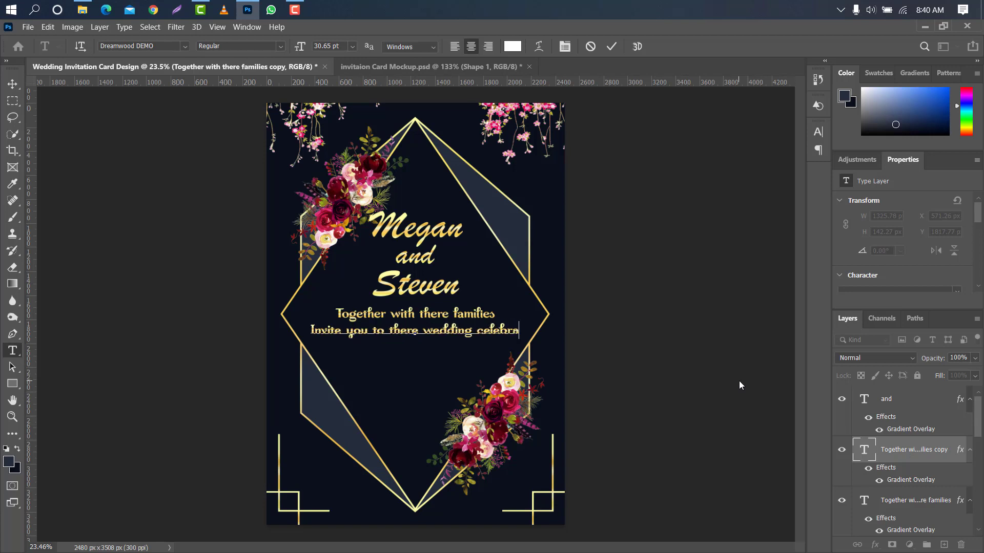
type("tion")
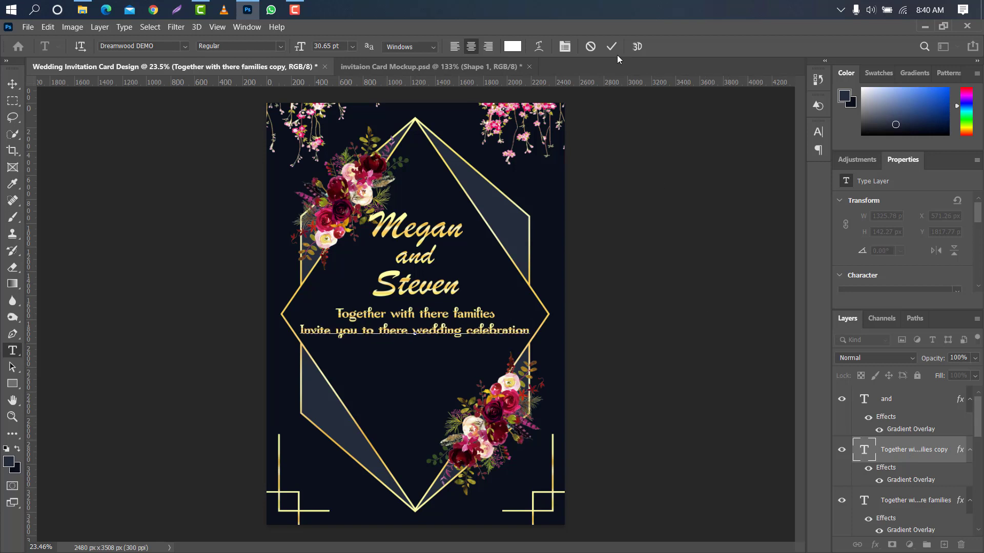
left_click(611, 47)
Step: Scale both invitation lines together to about 96.2% and keep them centred inside the gold frame
key("v")
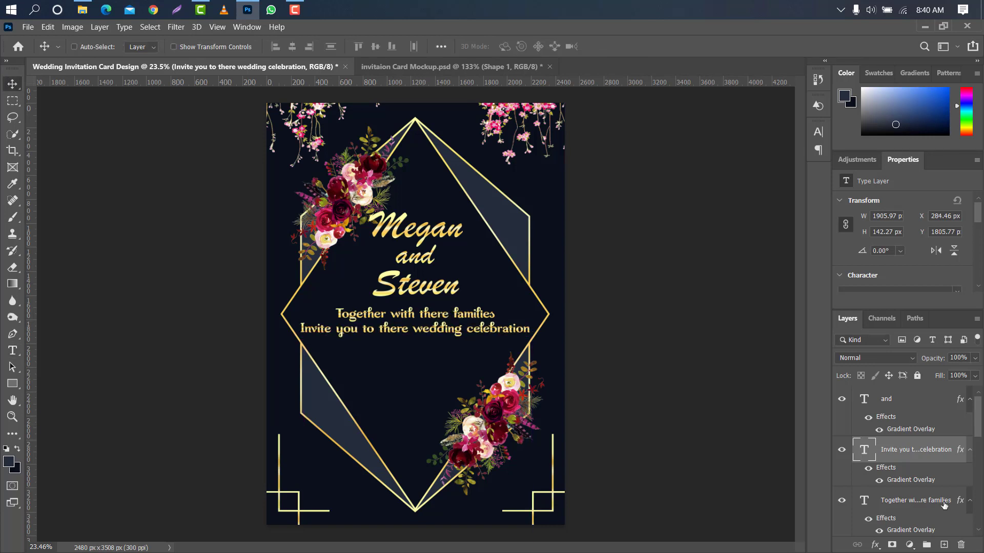
left_click(921, 501, "shift")
key("ctrl+t")
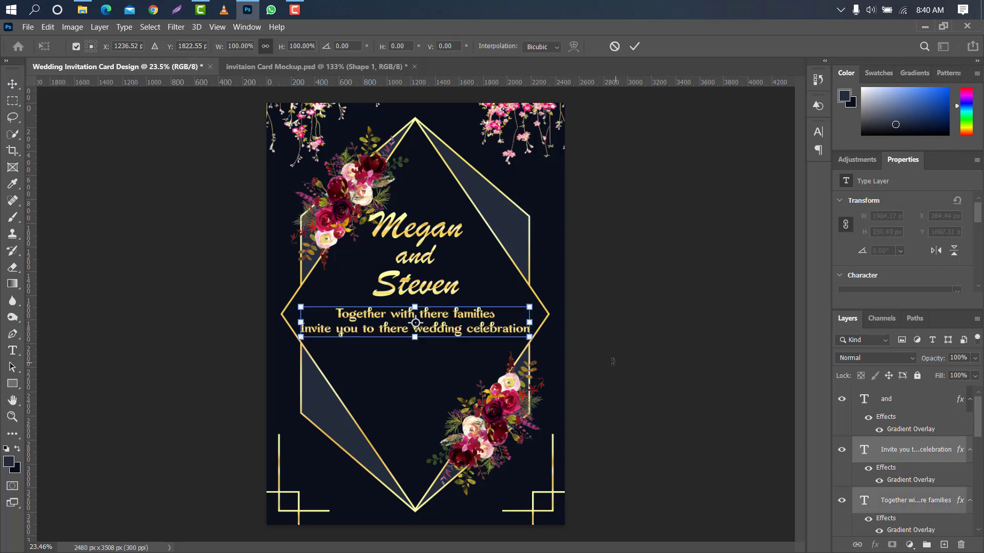
left_click_drag(529, 319, 520, 318)
left_click_drag(334, 323, 339, 326)
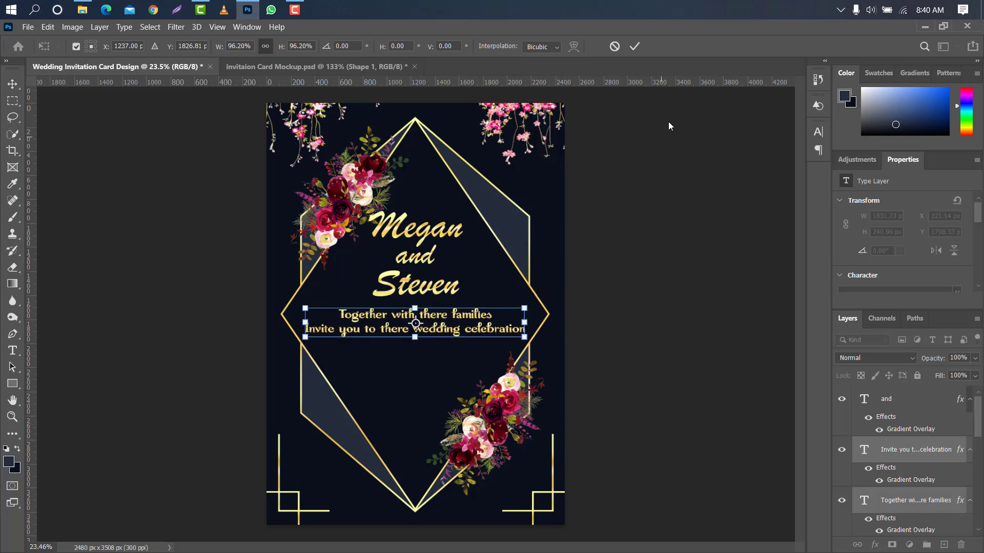
left_click(635, 47)
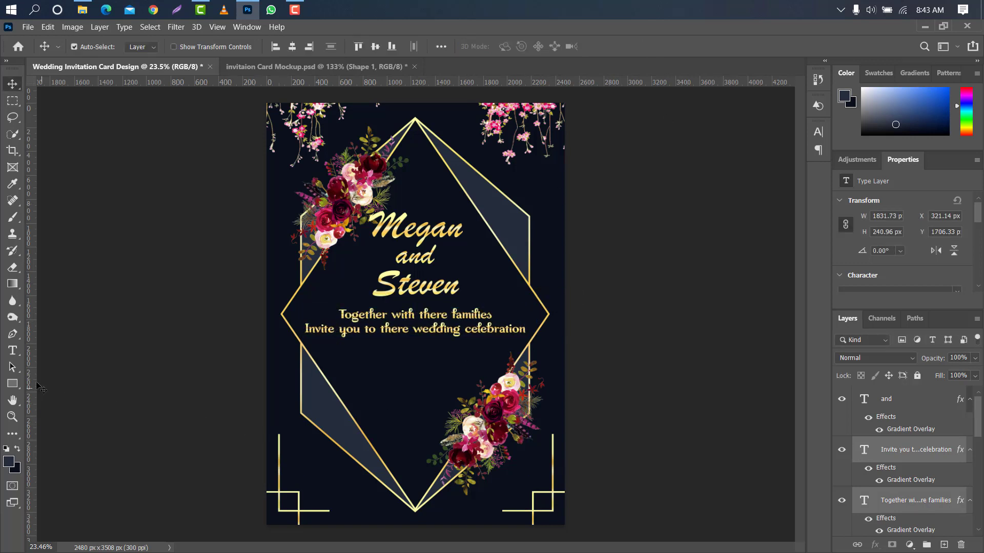
Step: Add a white 43 pt Dreamwood DEMO text "SUNDAY" below the invitation lines, over the frame's lower-left edge
left_click(12, 351)
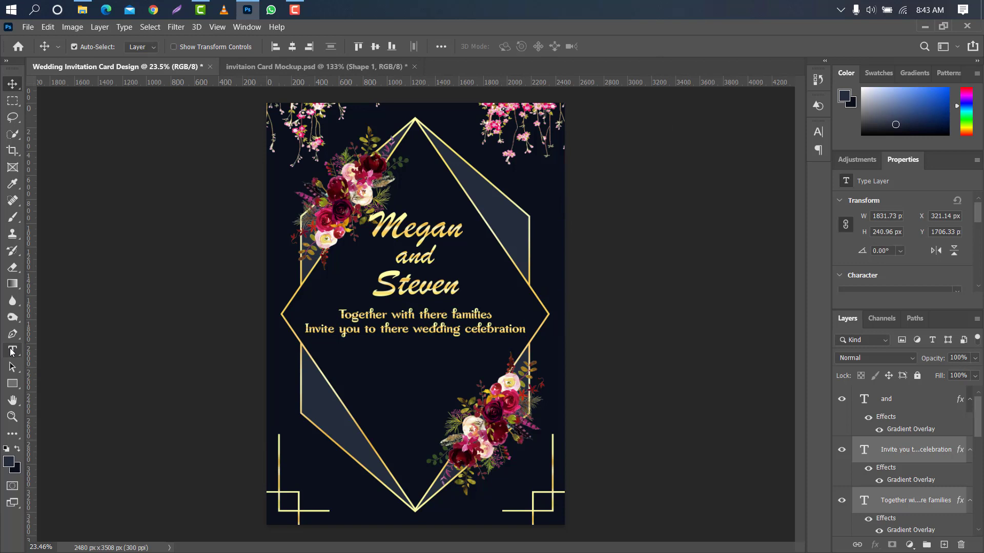
left_click(340, 374)
key("BackSpace")
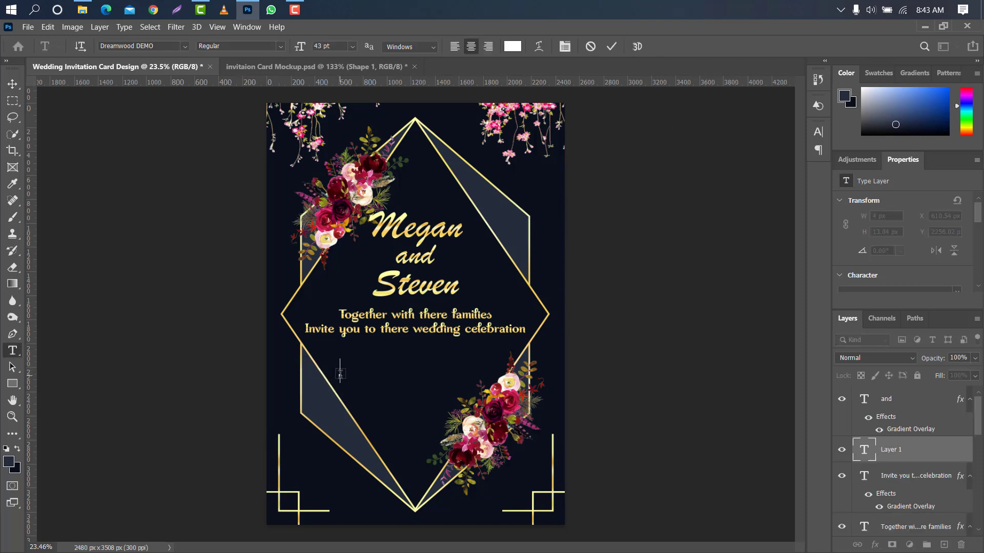
type("SUNDAY")
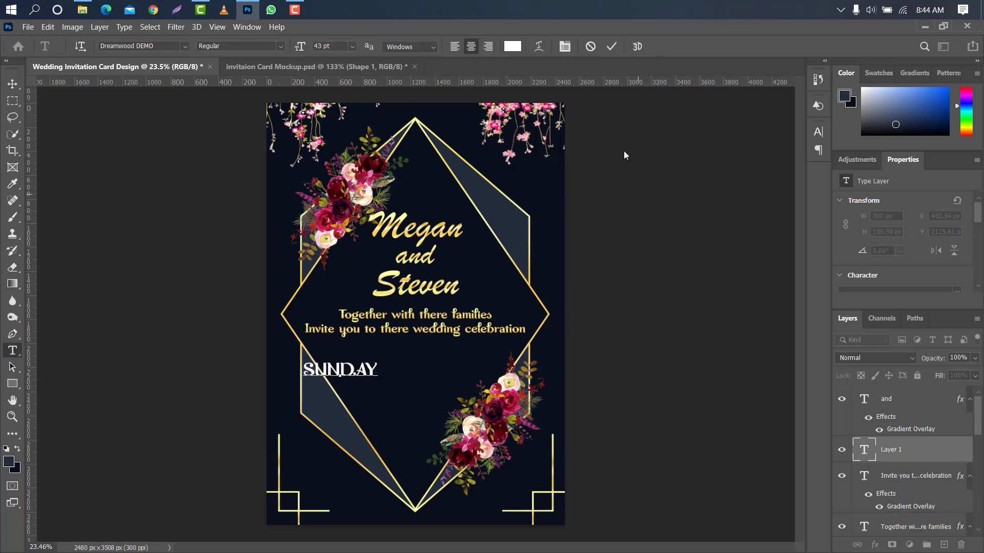
left_click(612, 47)
Step: Change the font of the "SUNDAY" text to Arial Regular
left_click(818, 132)
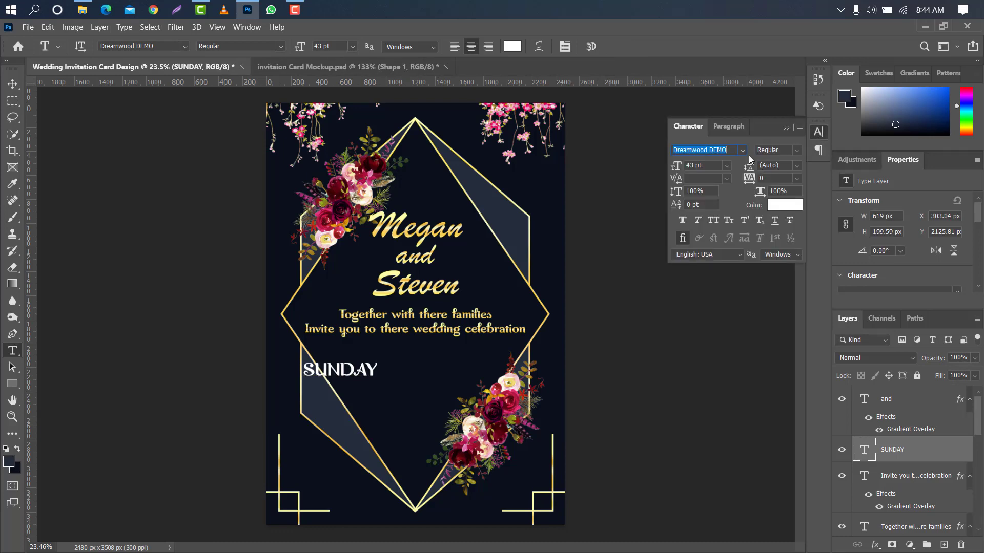
left_click(743, 150)
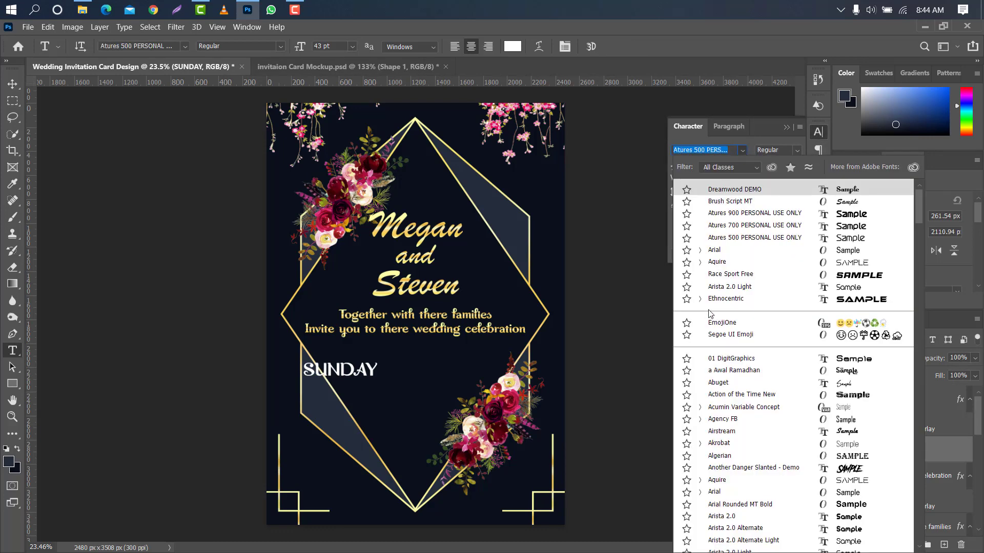
left_click(727, 492)
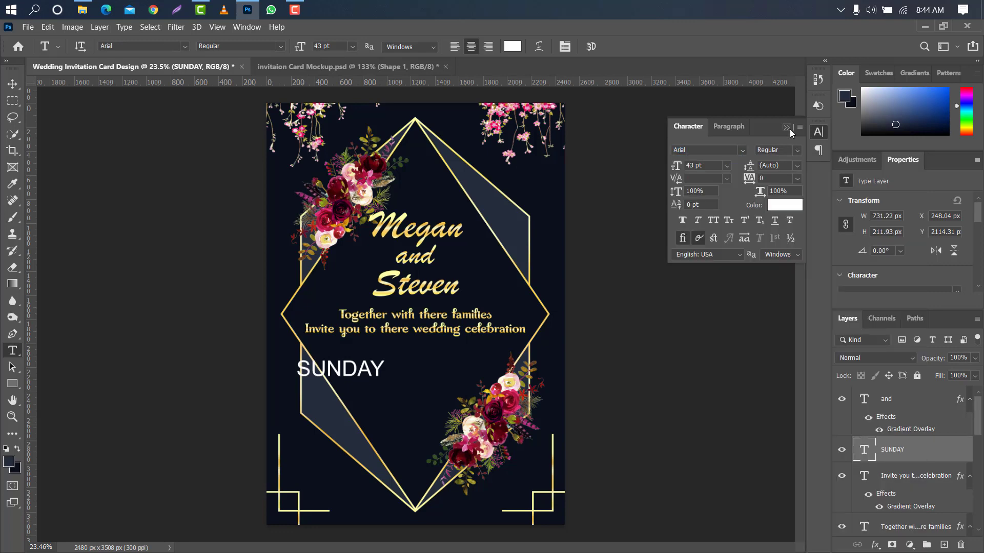
left_click(786, 127)
Step: Scale the "SUNDAY" text to about 57% and move it right, inside the gold frame
key("ctrl+t")
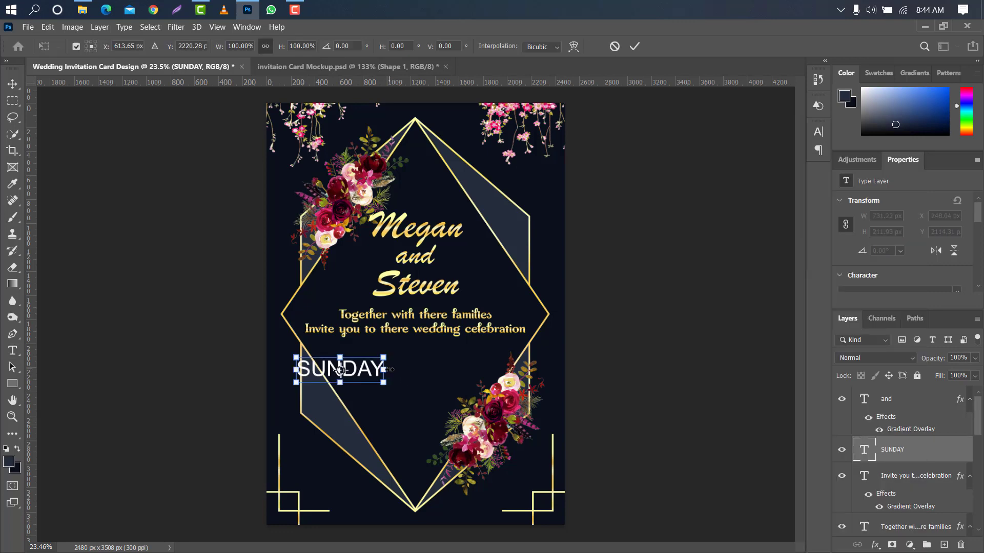
left_click_drag(390, 369, 364, 375)
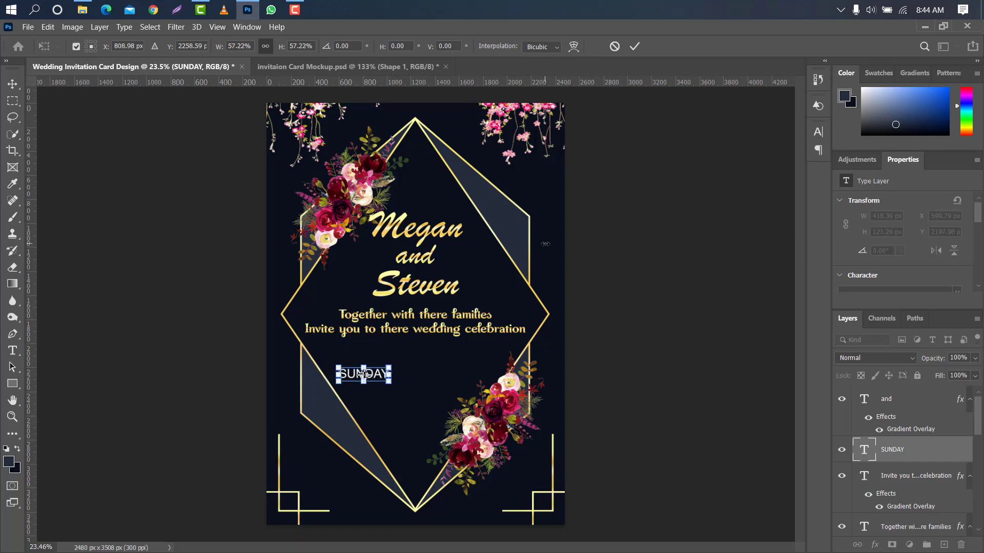
left_click(634, 47)
Step: Add a white 43 pt Arial text "04" near the card's centre line, just right of "SUNDAY"
left_click(413, 367)
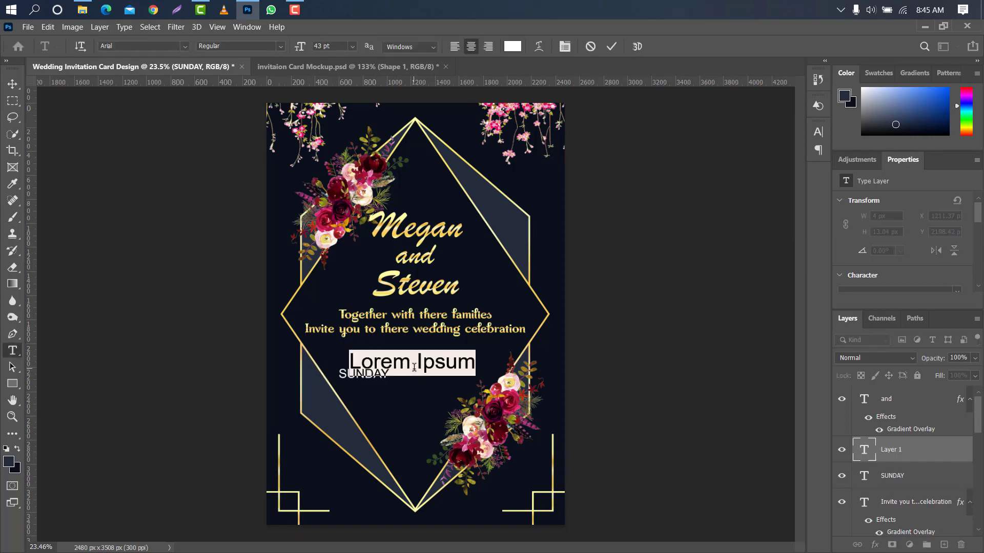
key("BackSpace")
type("0")
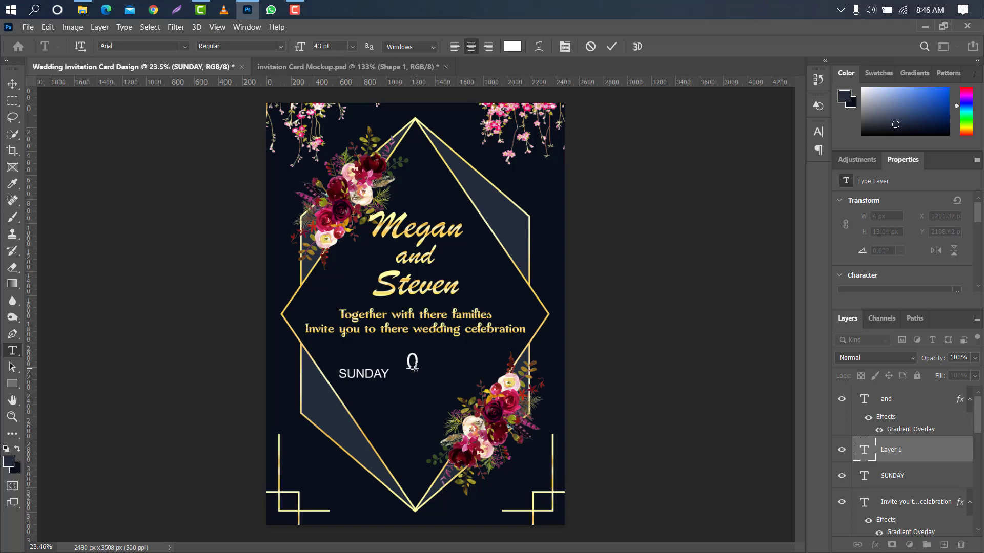
type("4")
left_click(613, 48)
Step: Set the font style of the "04" text to Bold
left_click(818, 134)
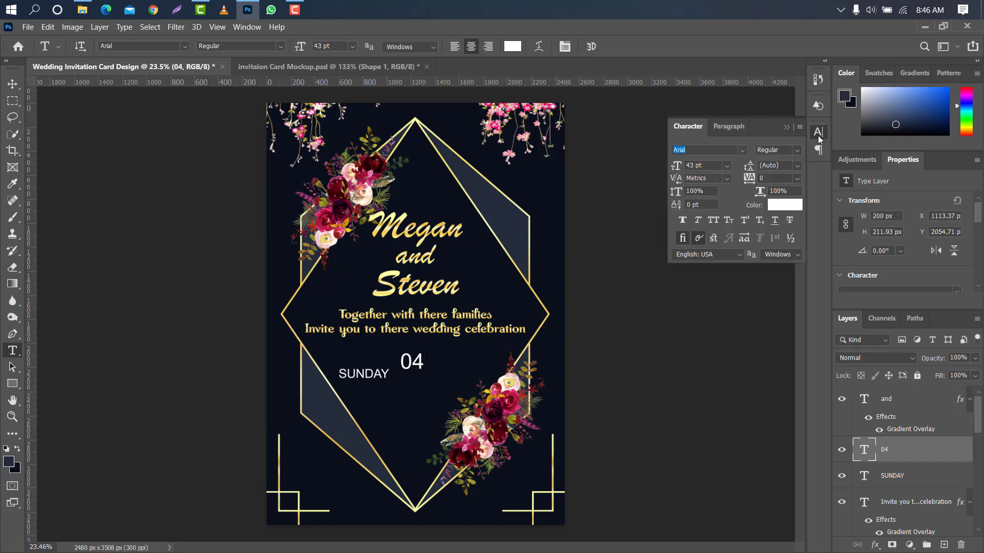
left_click(797, 151)
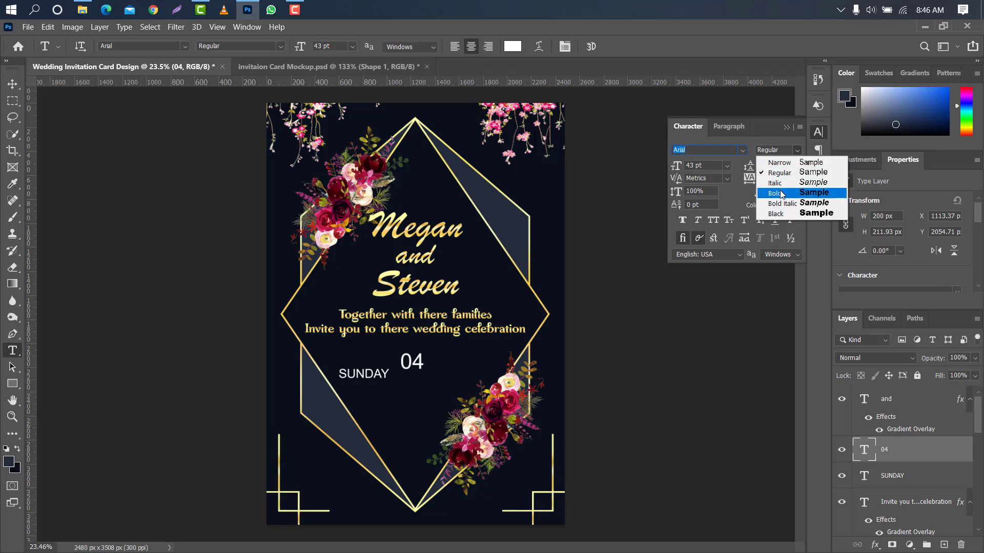
left_click(780, 194)
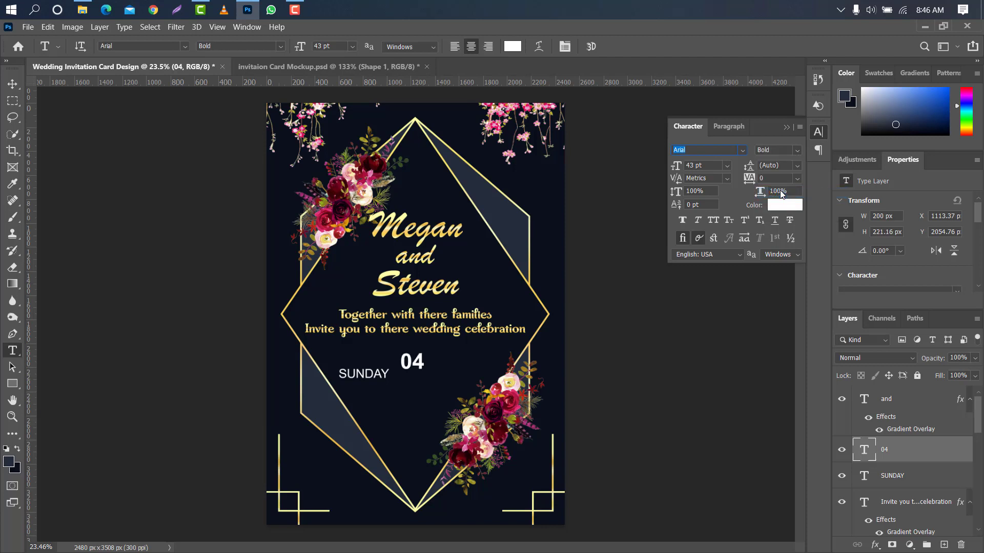
left_click(788, 128)
Step: Scale the "04" text up to about 149%
left_click(12, 84)
scroll(405, 372, "up", 4)
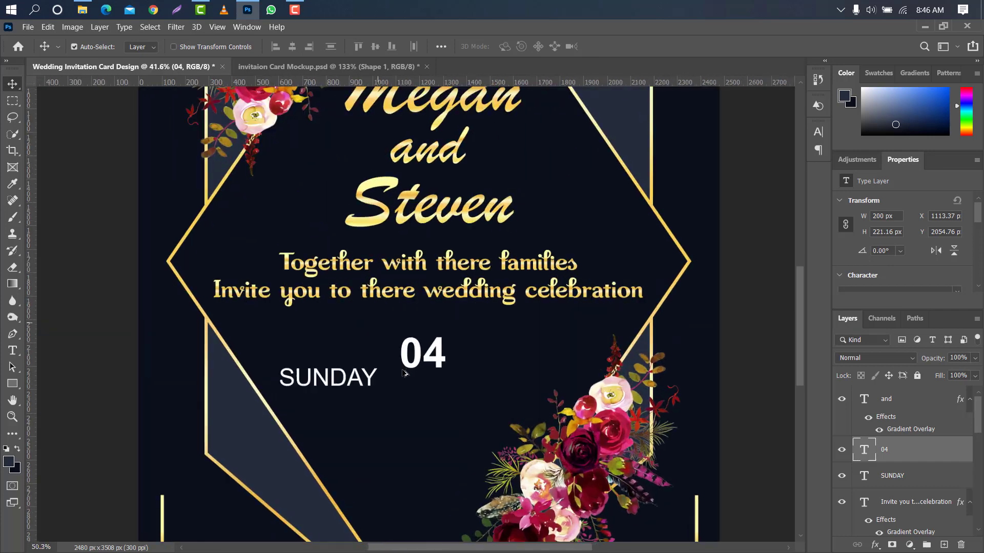
left_click_drag(799, 312, 798, 327)
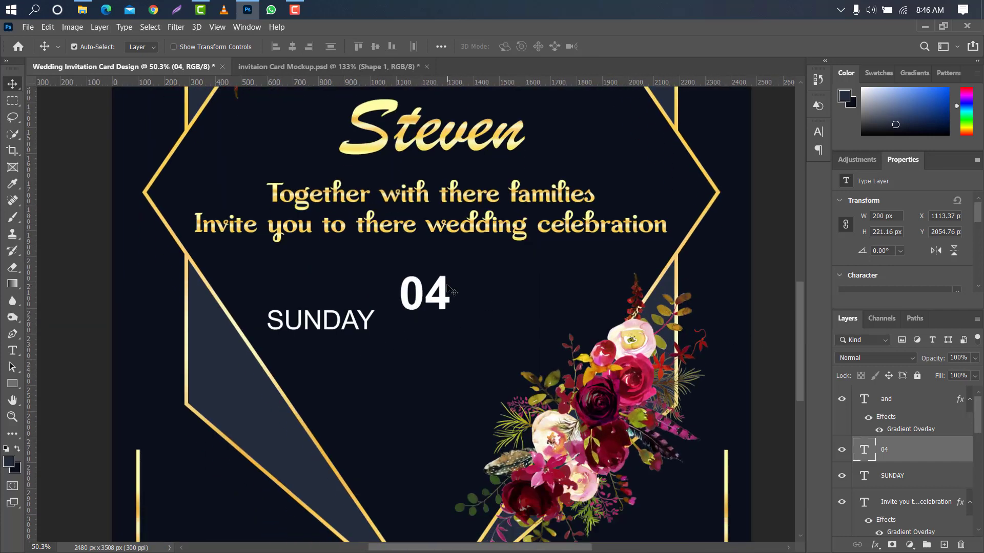
key("ctrl+t")
left_click_drag(452, 297, 463, 318)
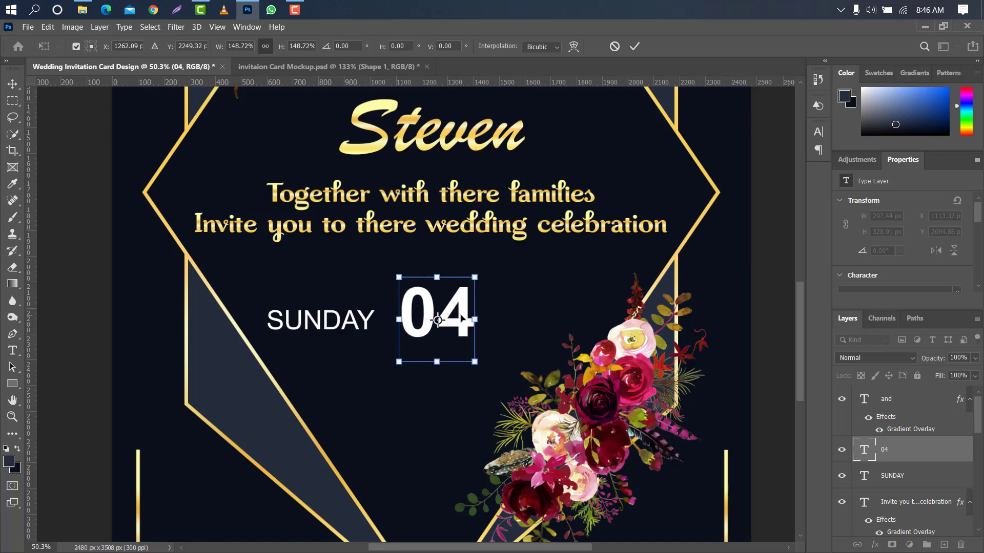
left_click(634, 47)
Step: Duplicate the "SUNDAY" text and place the copy directly above the "04"
left_click(919, 476)
left_click_drag(947, 481, 945, 546)
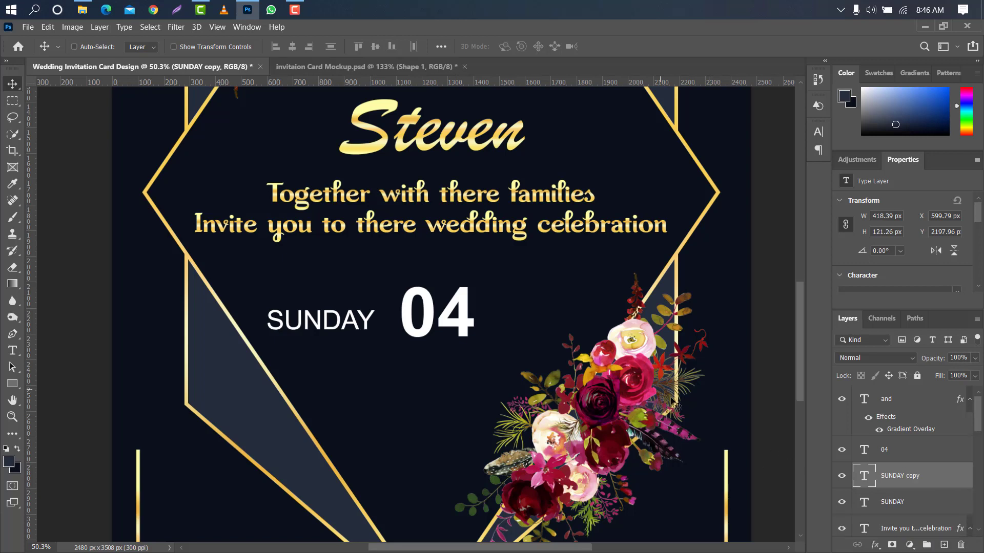
key("ctrl+t")
left_click_drag(330, 315, 450, 262)
left_click(634, 46)
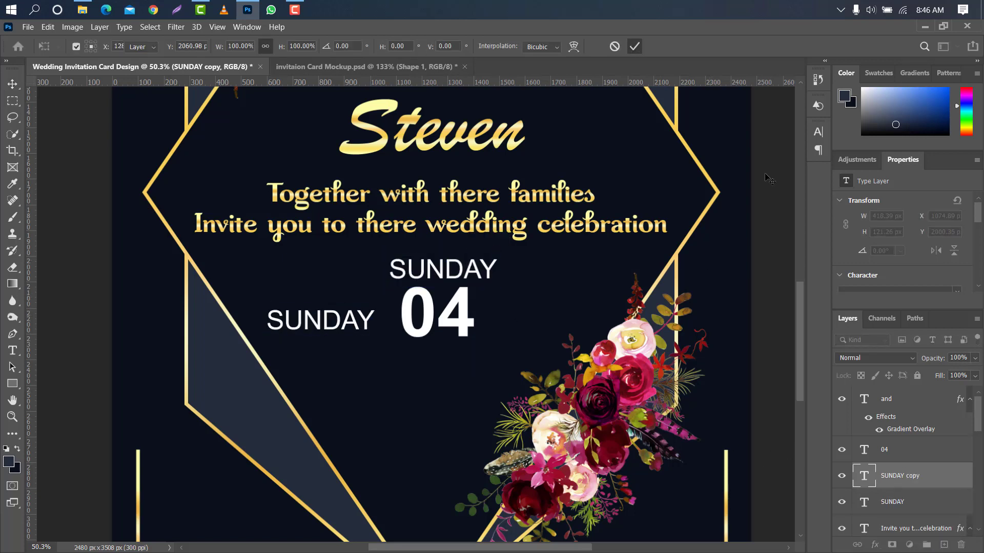
Step: Change the copied text above the "04" to "JUNE" and centre it over the number
double_click(871, 476)
key("BackSpace")
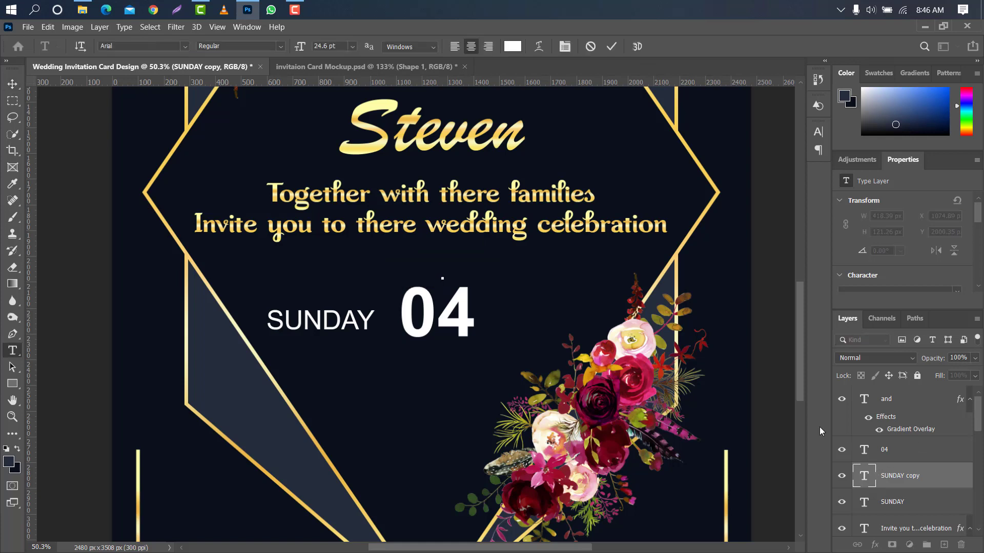
type("JUNE")
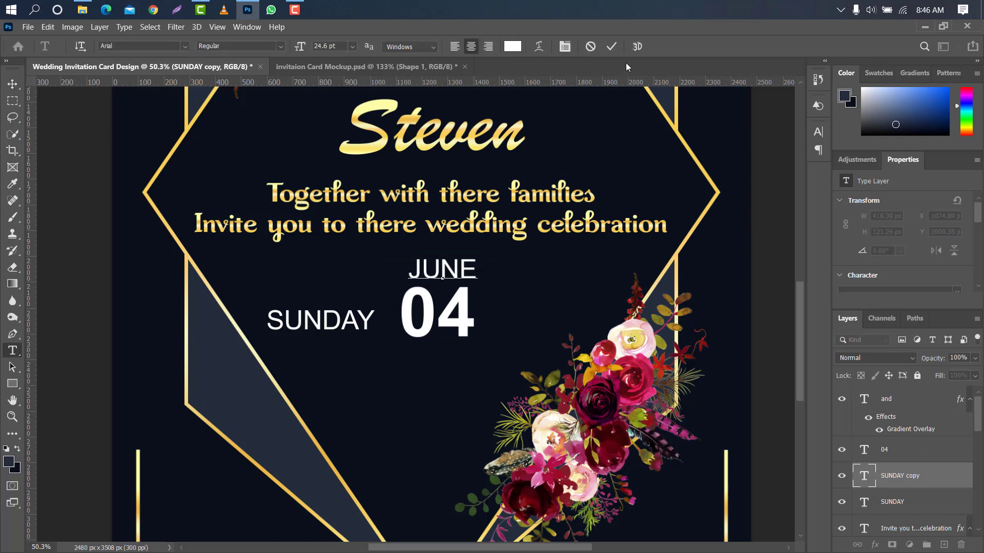
left_click(612, 46)
left_click_drag(451, 272, 446, 268)
Step: Duplicate the "JUNE" text and place the copy directly below the "04"
left_click_drag(933, 476, 944, 545)
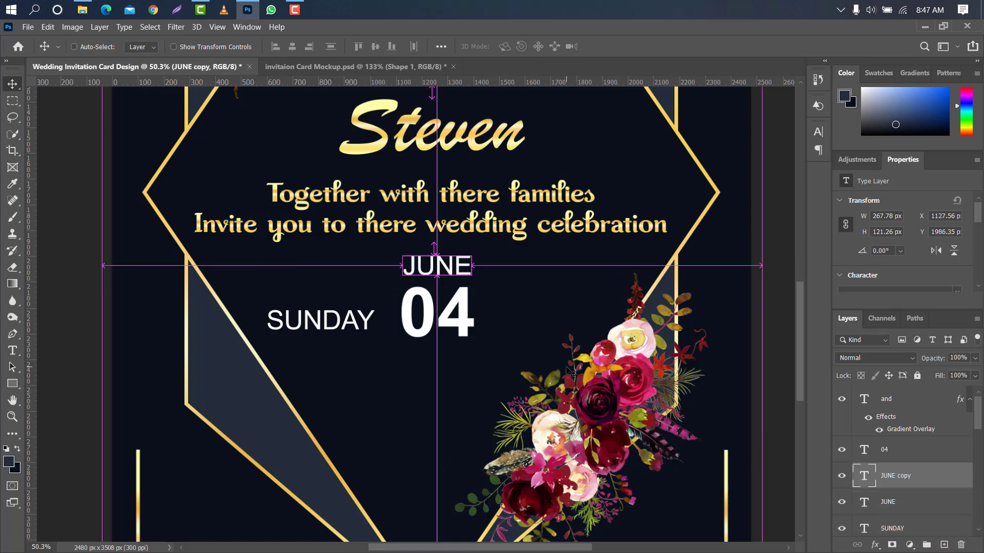
key("ctrl+t")
left_click_drag(454, 260, 451, 345)
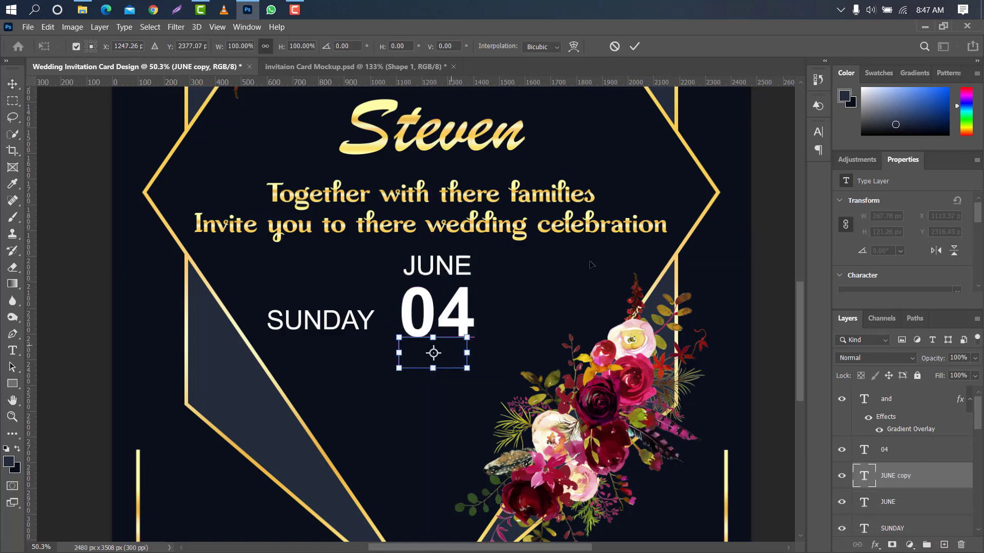
left_click(635, 46)
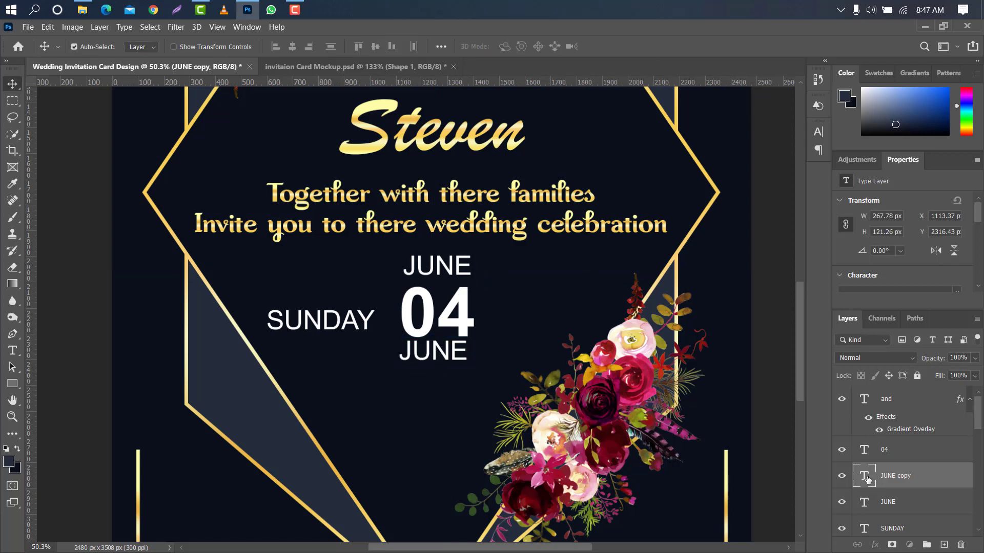
Step: Change the copied text below the "04" to "2022" and scale it to about 115%
double_click(867, 479)
type("2022")
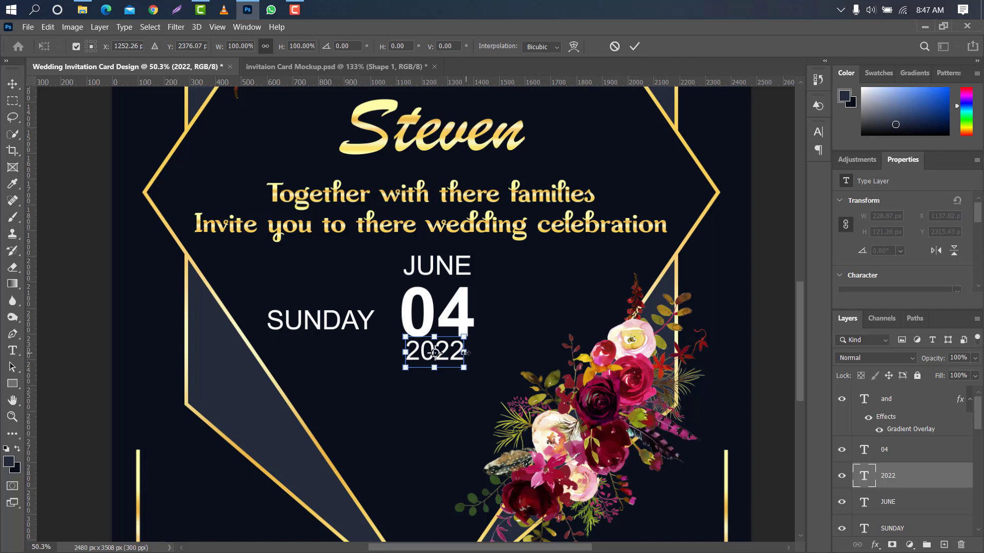
left_click_drag(465, 353, 472, 353)
left_click(634, 47)
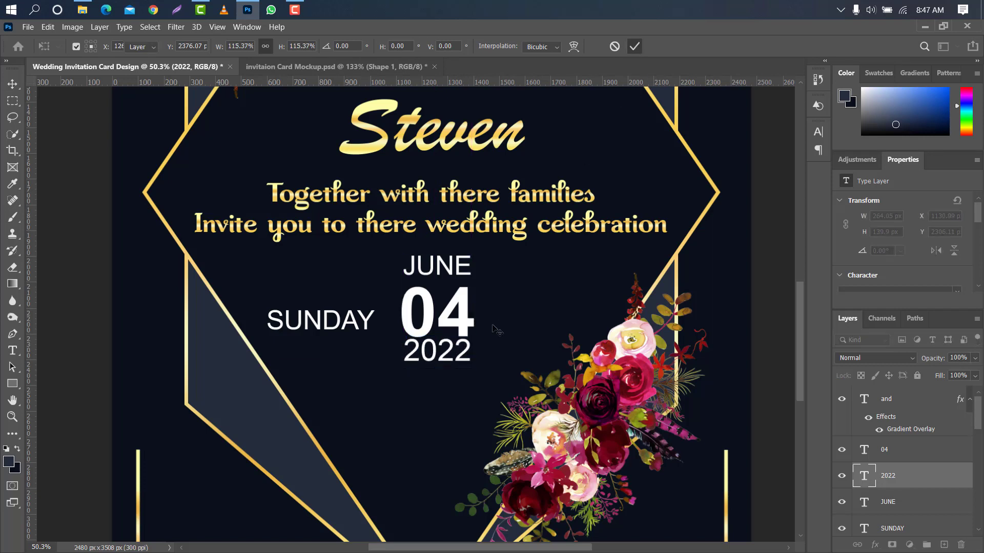
Step: Duplicate the "SUNDAY" text and place the copy on the other side of the "04"
left_click(936, 532)
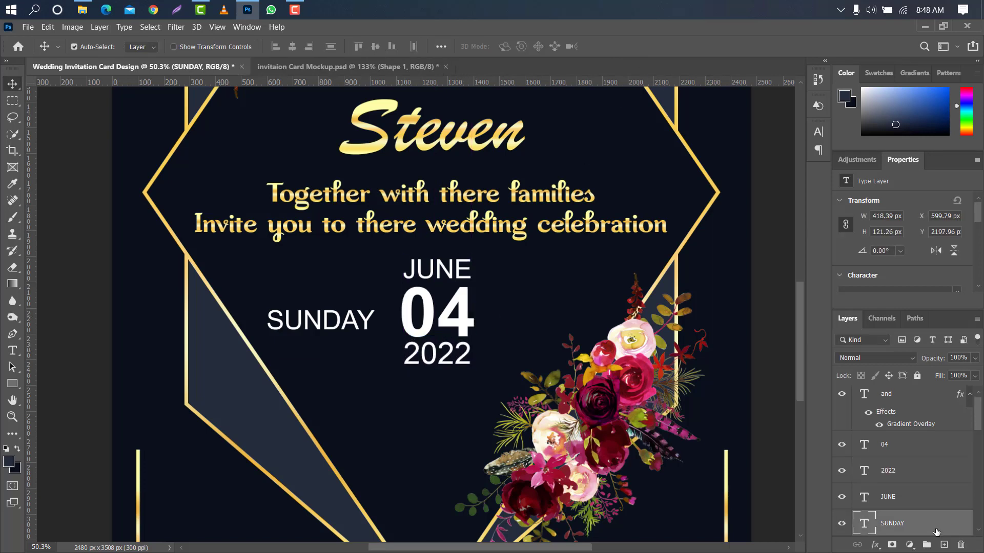
key("ctrl+j")
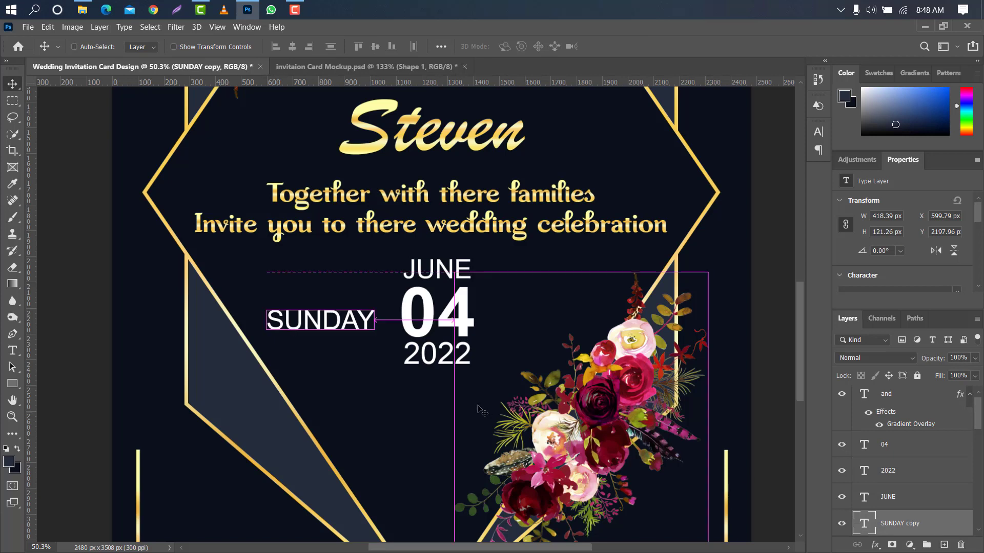
key("ctrl+t")
left_click_drag(354, 322, 574, 321)
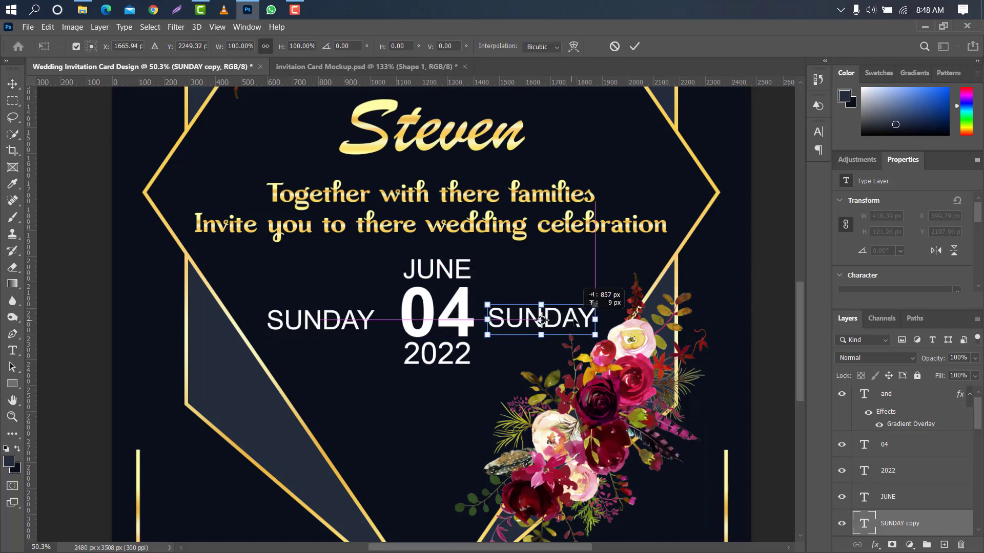
left_click(634, 46)
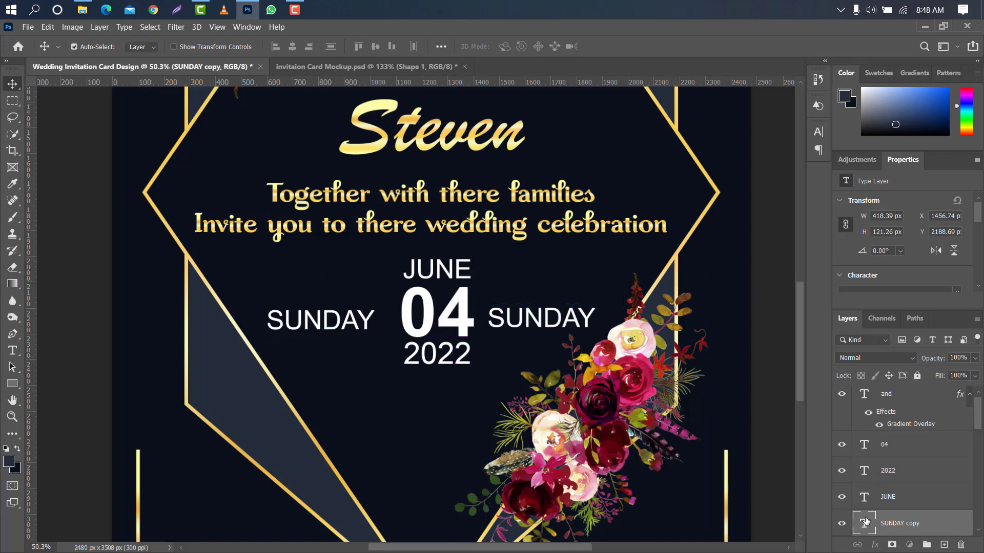
Step: Change the "SUNDAY" copy to "AT 5 PM" and align it and the original "SUNDAY" with the middle of the "04"
double_click(866, 522)
key("BackSpace")
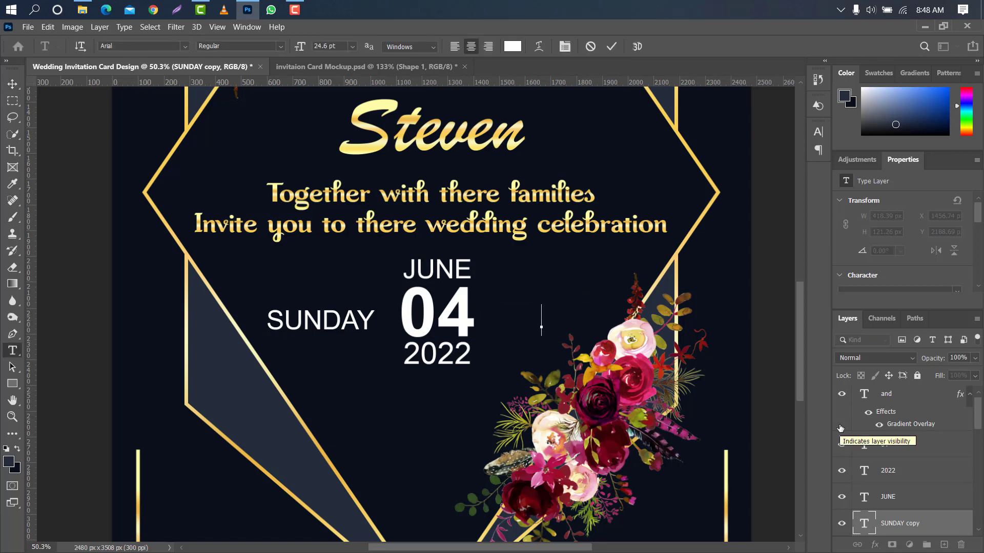
type("AT")
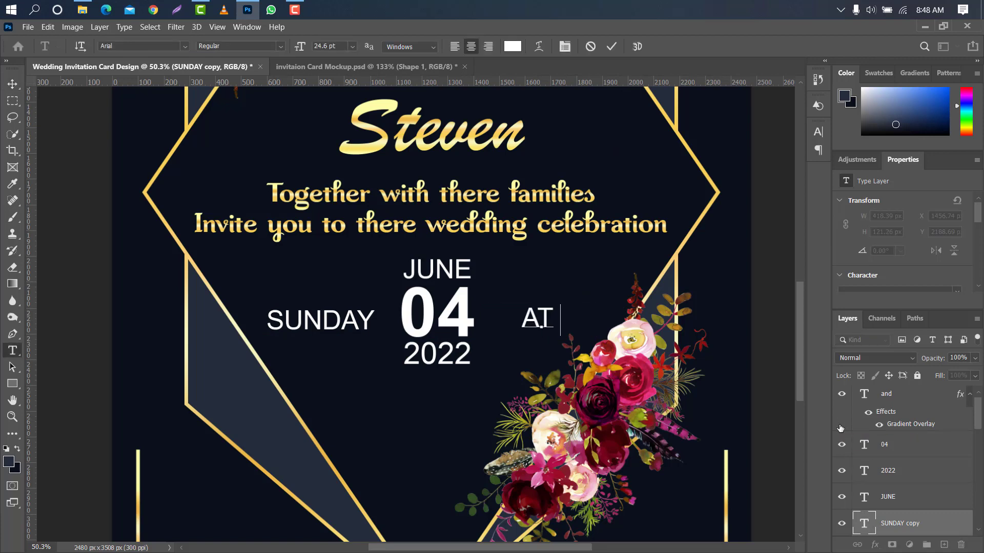
type(" 5 PM")
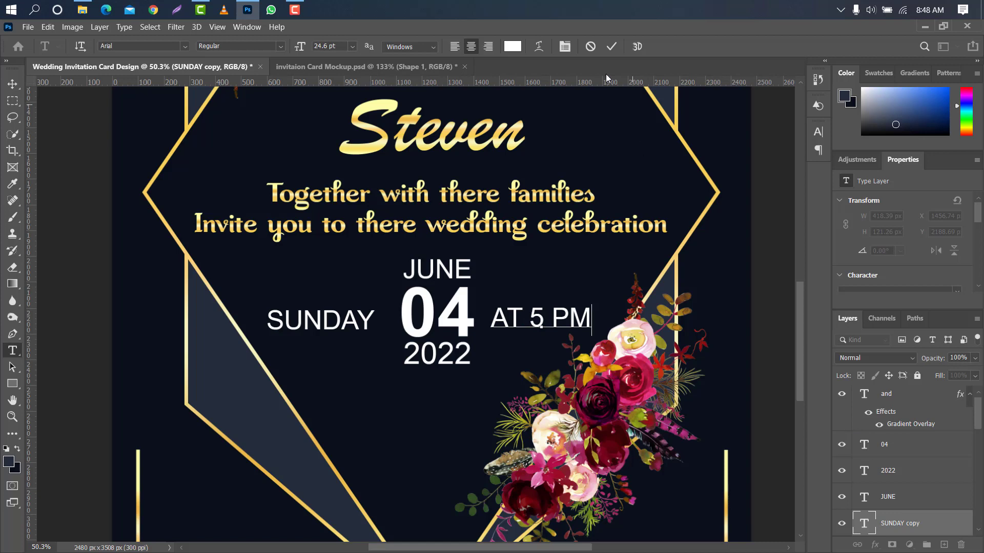
left_click(611, 47)
key("v")
left_click_drag(543, 320, 543, 314)
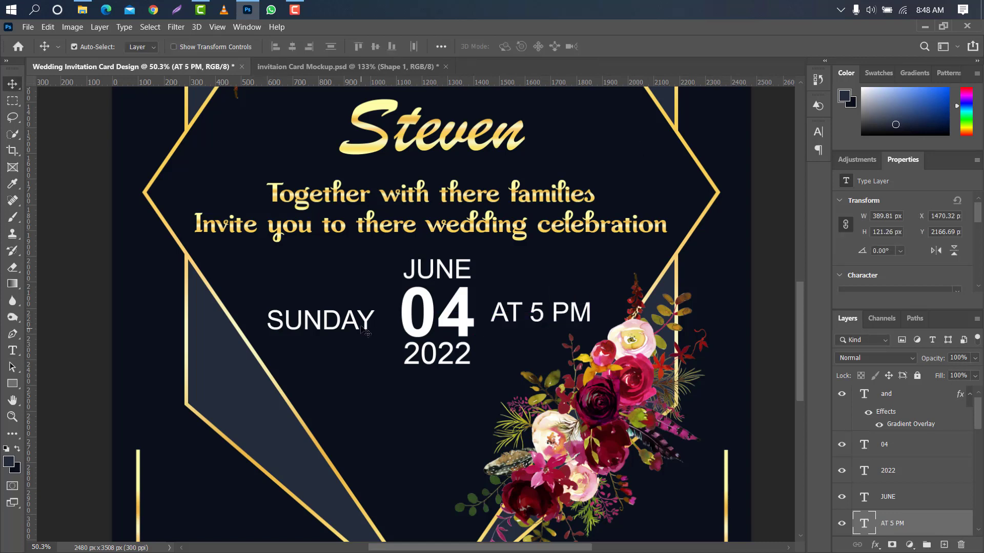
left_click_drag(365, 331, 375, 324)
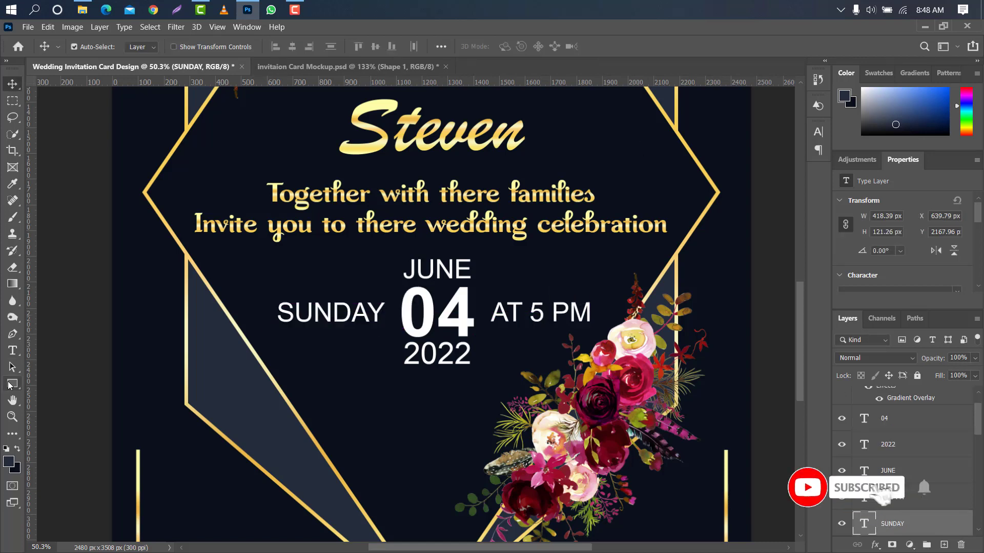
Step: Draw a thin horizontal rectangle about 484 × 13 px just above the "SUNDAY" text
right_click(9, 385)
left_click(46, 384)
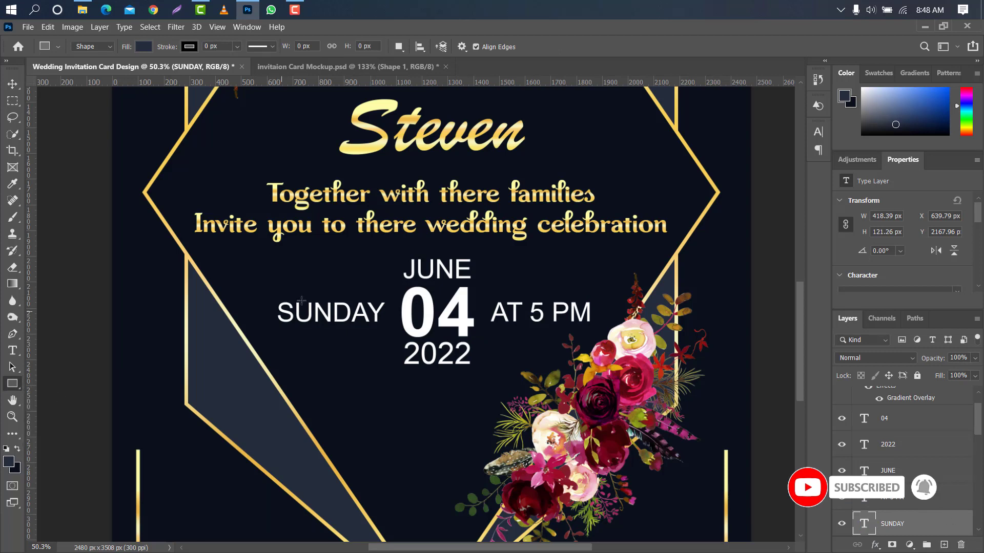
left_click_drag(269, 285, 393, 289)
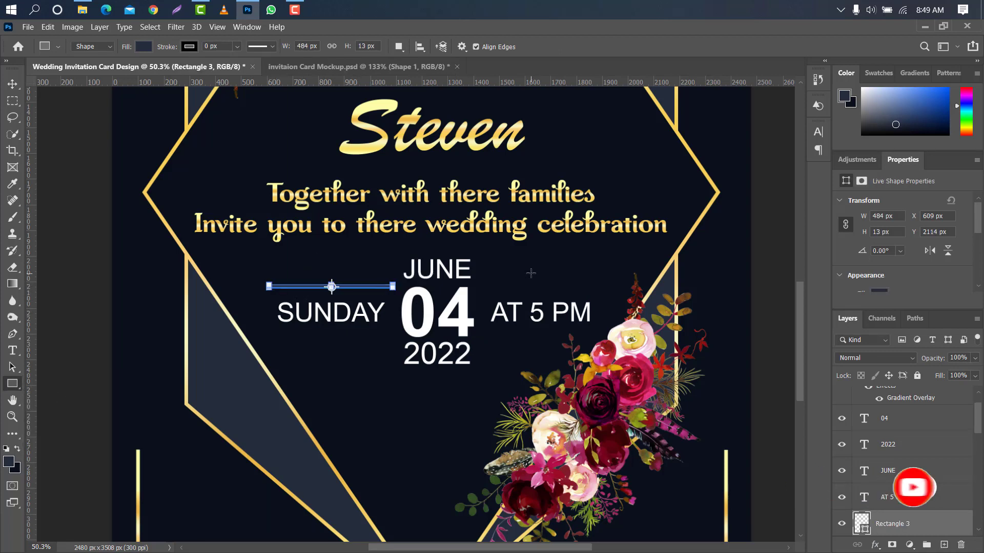
left_click(12, 84)
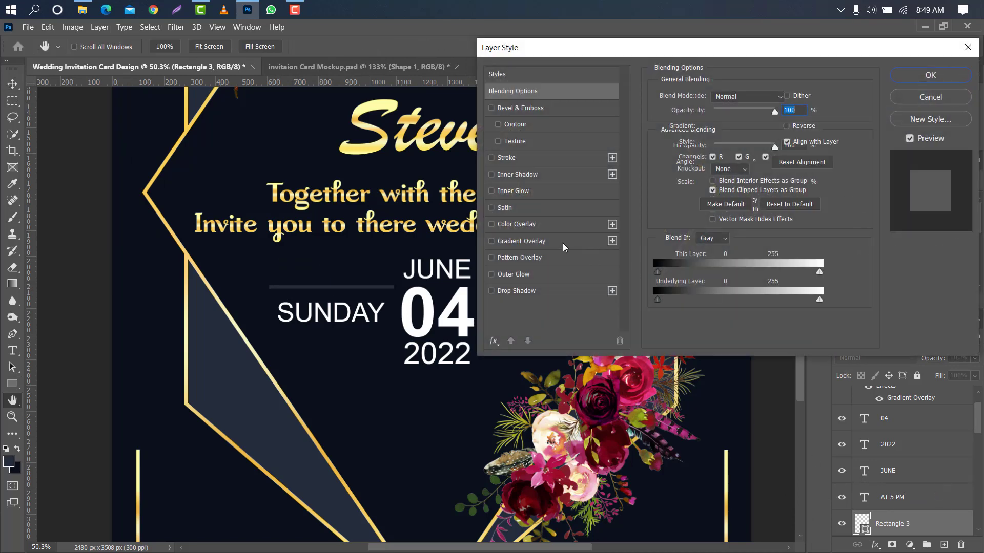
Step: Apply a gold linear Gradient Overlay to the thin rectangle with an angle of -2° and a scale of 99%
left_click(564, 243)
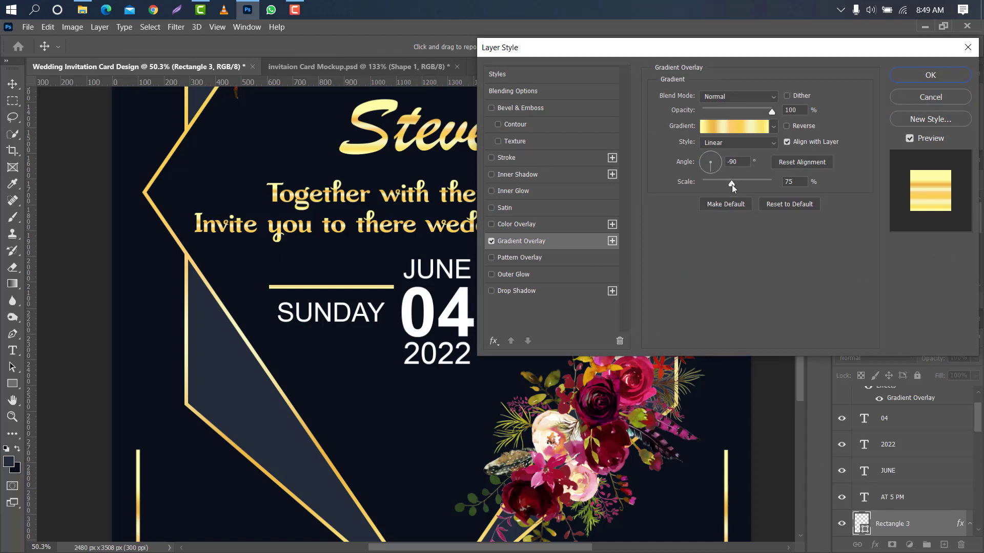
mouse_move(731, 184)
left_mouse_down()
mouse_move(707, 185)
mouse_move(721, 183)
mouse_move(718, 162)
mouse_move(745, 181)
left_mouse_up()
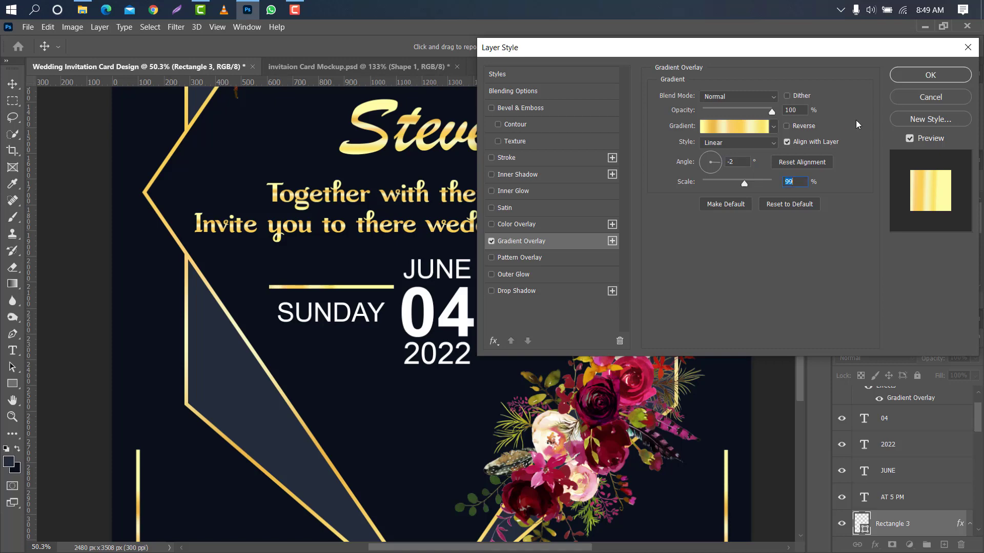
left_click(911, 71)
Step: Copy the gold line to just below "SUNDAY" and duplicate both lines
key("alt")
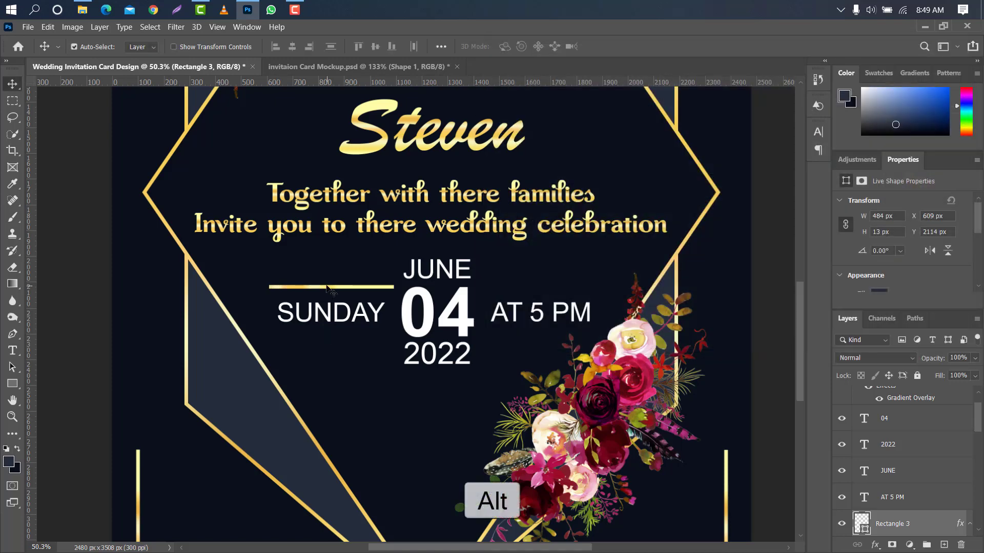
left_click_drag(328, 306, 330, 354)
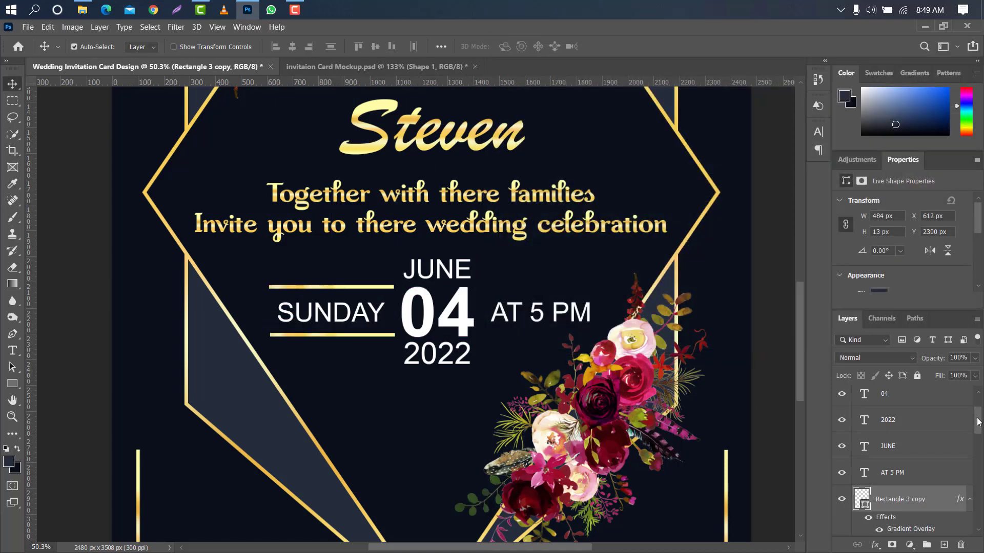
left_click(935, 469, "shift")
left_click_drag(936, 470, 941, 543)
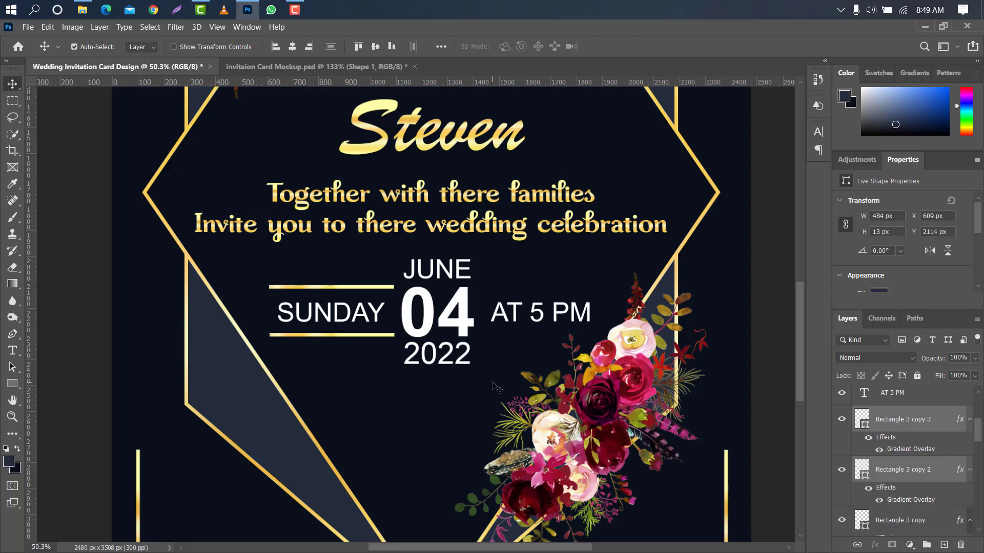
Step: Move the duplicated pair of gold lines across so they frame the "AT 5 PM" text above and below
key("ctrl+t")
left_click_drag(371, 299, 590, 299)
key("Left")
key("Left")
key("Left")
key("Left")
key("Left")
key("Left")
key("Left")
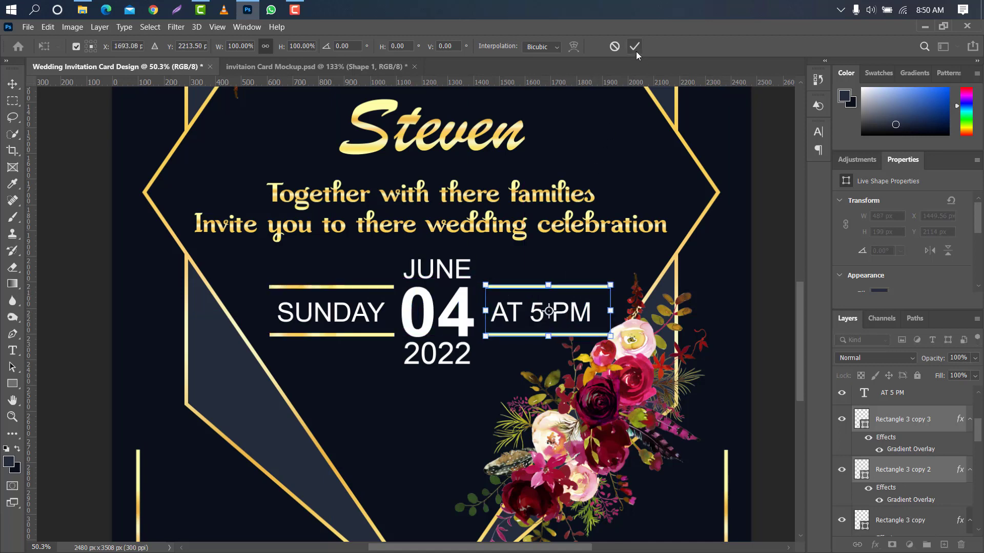
left_click(634, 48)
Step: Scale all the date texts and gold lines together to about 77% and centre them beneath the invitation sentence
scroll(921, 461, "up", 3)
left_click(921, 482, "ctrl")
left_click(915, 460, "ctrl")
left_click(912, 439, "ctrl")
mouse_move(978, 414)
left_mouse_down()
mouse_move(979, 458)
mouse_move(979, 409)
mouse_move(980, 421)
left_mouse_up()
left_click(915, 462, "ctrl")
left_click(962, 429, "ctrl")
left_click(930, 448, "ctrl")
key("ctrl+t")
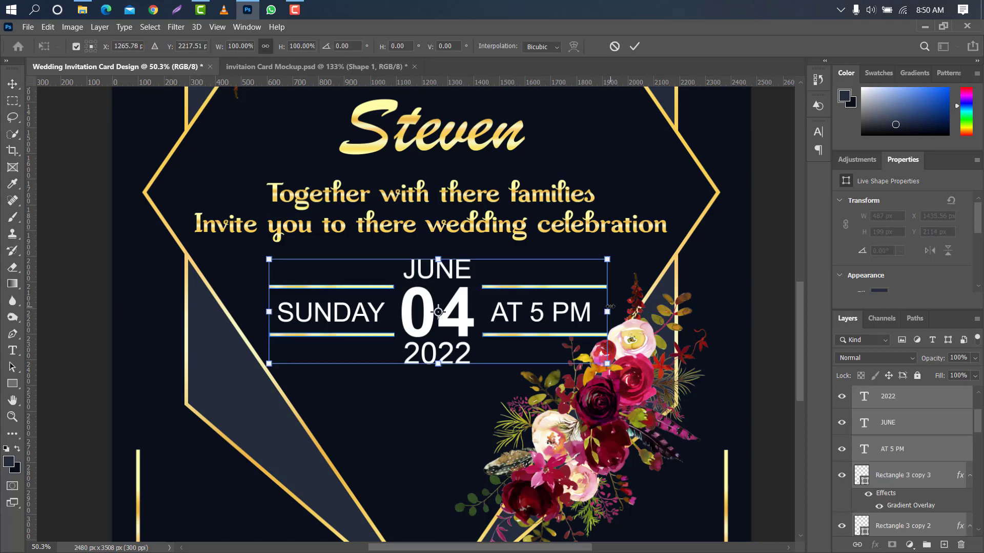
left_click_drag(611, 306, 584, 308)
scroll(584, 307, "down", 4)
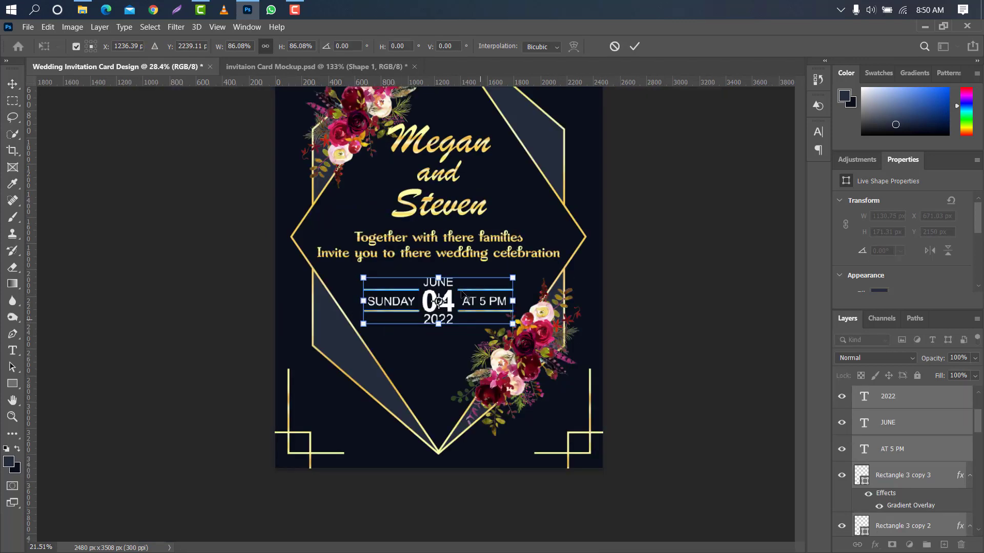
left_click_drag(440, 368, 439, 366)
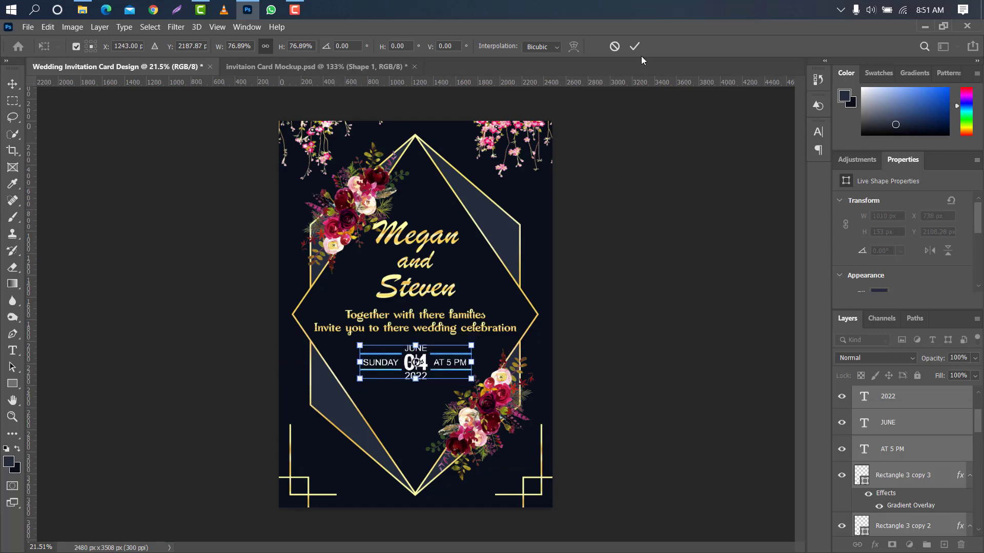
left_click(635, 46)
Step: Apply the gold Gradient Overlay to the "2022" text layer
left_click(937, 404)
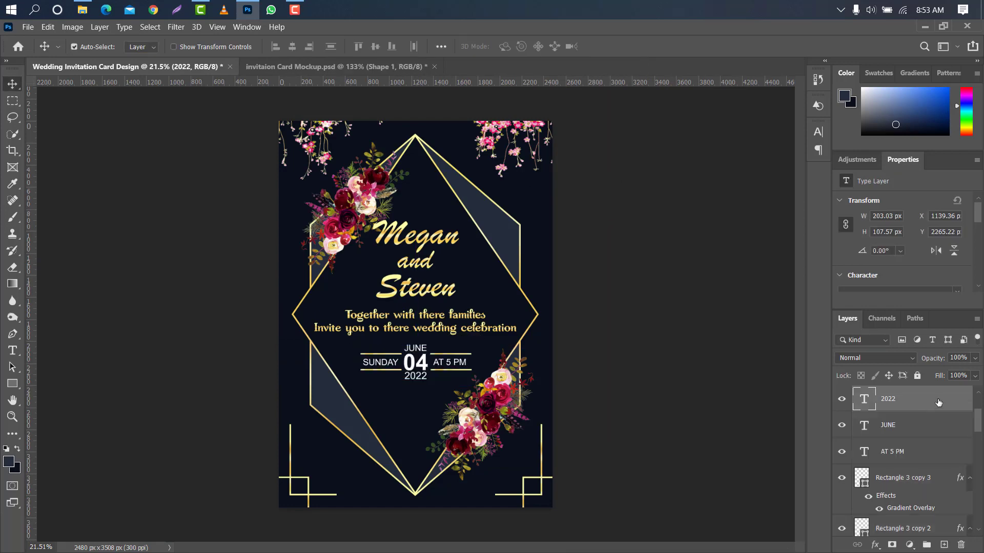
double_click(938, 402)
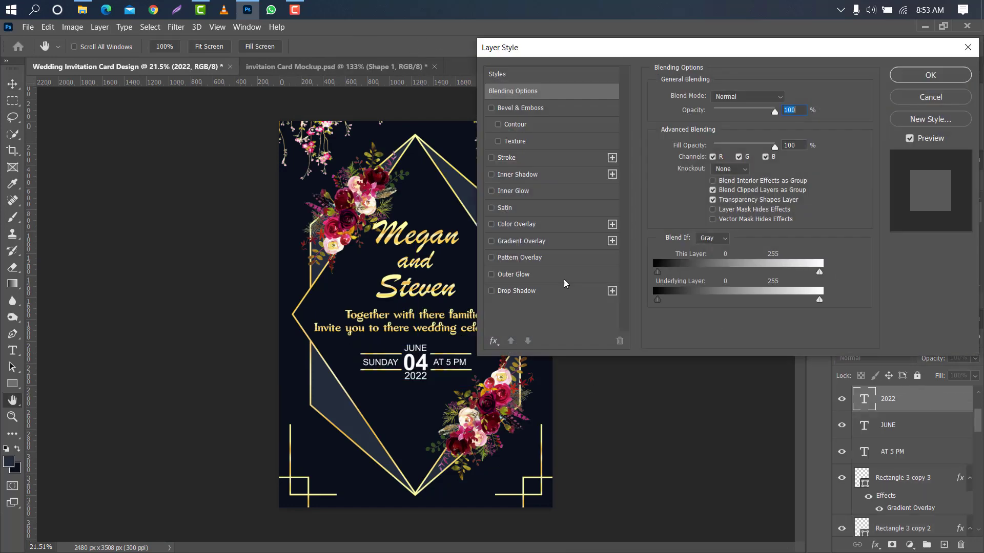
left_click(560, 236)
left_click(907, 76)
Step: Apply the gold linear Gradient Overlay to the "04" text with an angle of 90° and a scale of 99%
left_click(425, 361)
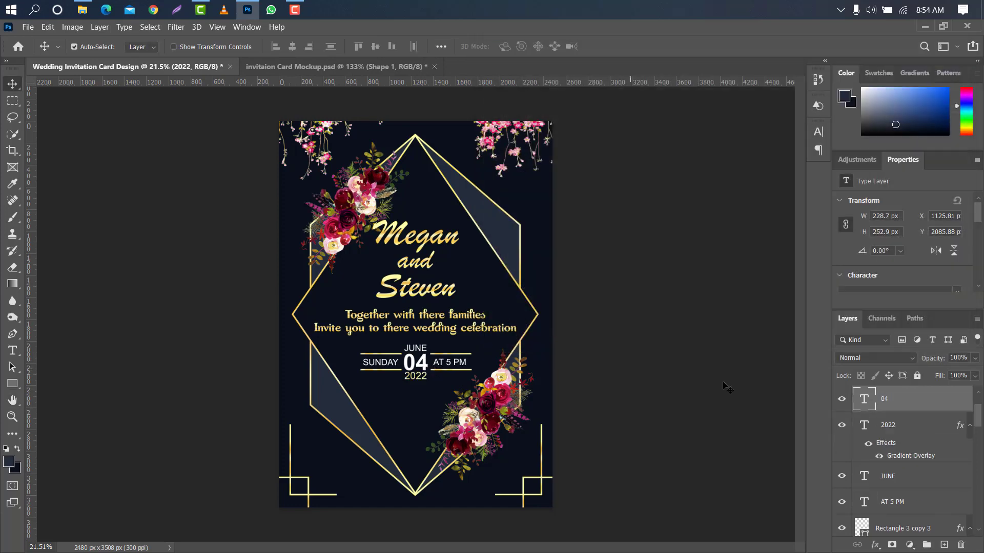
double_click(936, 401)
left_click(549, 245)
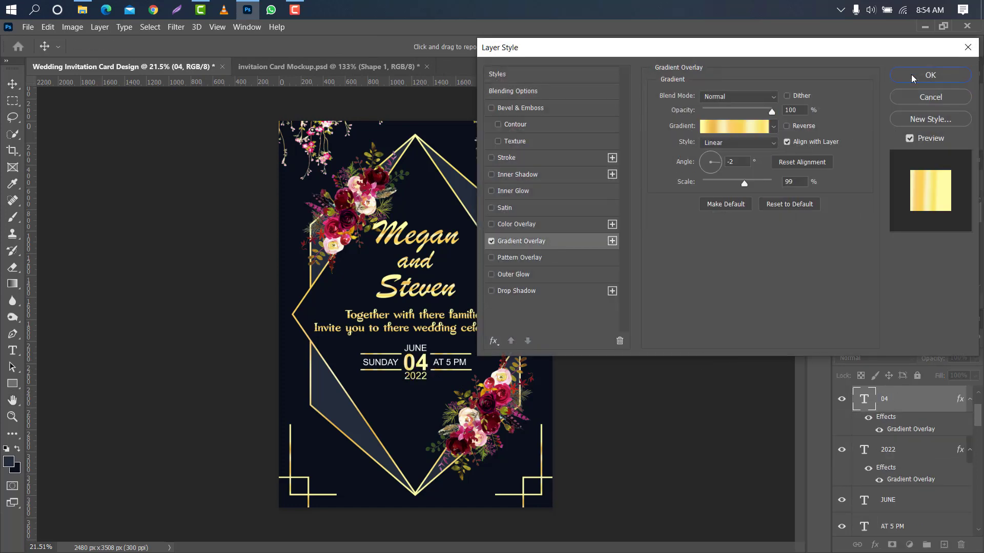
left_click_drag(716, 168, 712, 159)
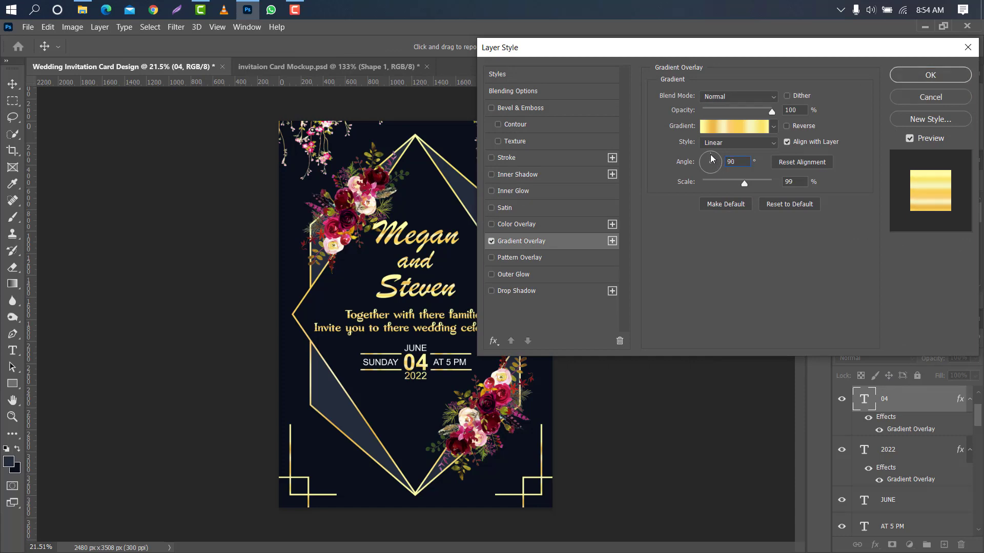
left_click(896, 80)
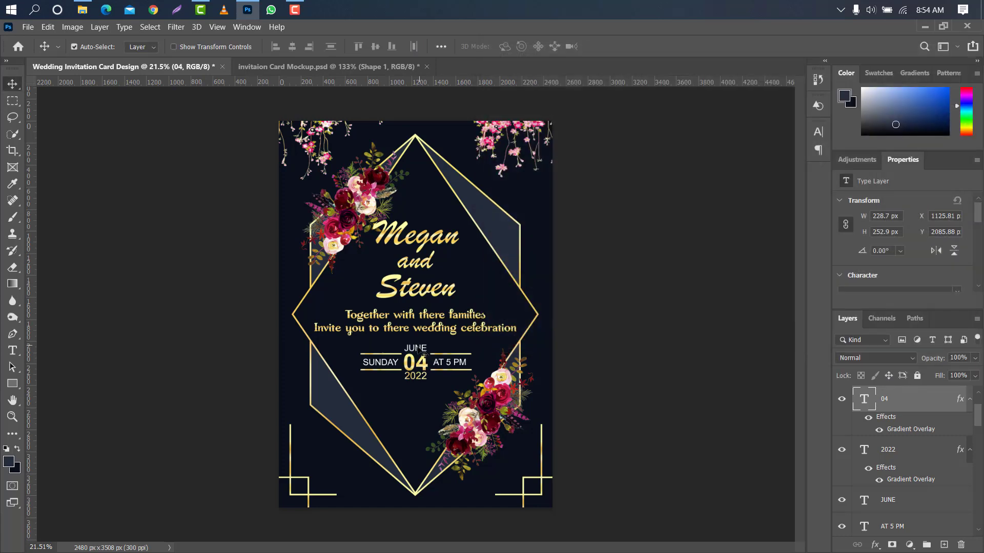
Step: Apply the same gold Gradient Overlay to the "JUNE" text at an angle of 90° and a scale of 99%
left_click(869, 498)
double_click(930, 505)
left_click(517, 242)
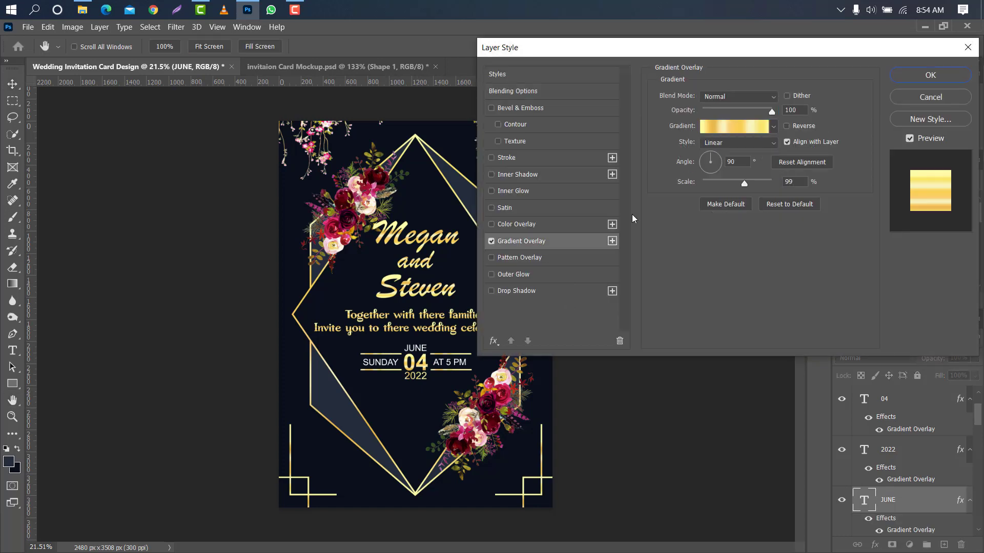
left_click(922, 75)
Step: Apply the gold Gradient Overlay at 90° and 99% scale to the "AT 5 PM" and "SUNDAY" texts
left_click(450, 363)
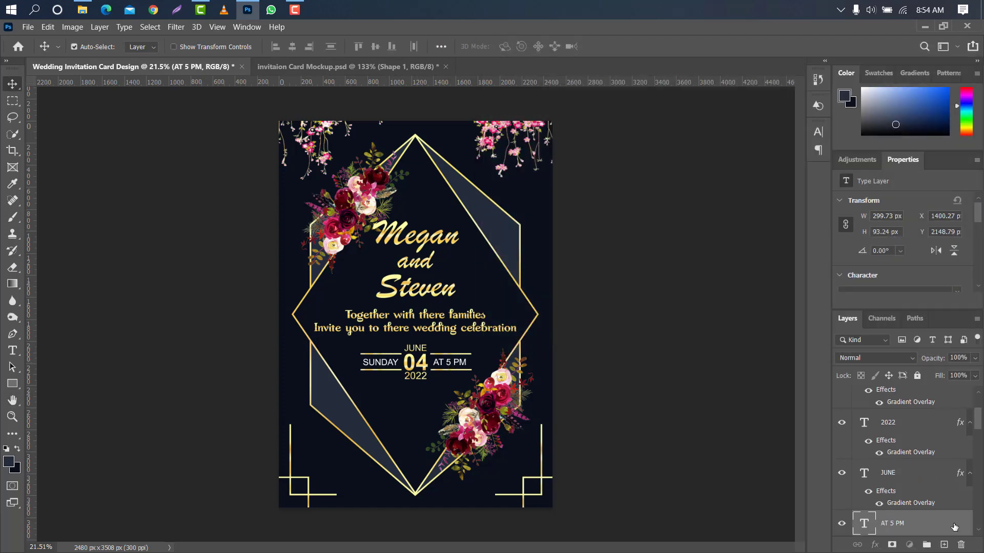
double_click(954, 526)
left_click(557, 246)
left_click(930, 75)
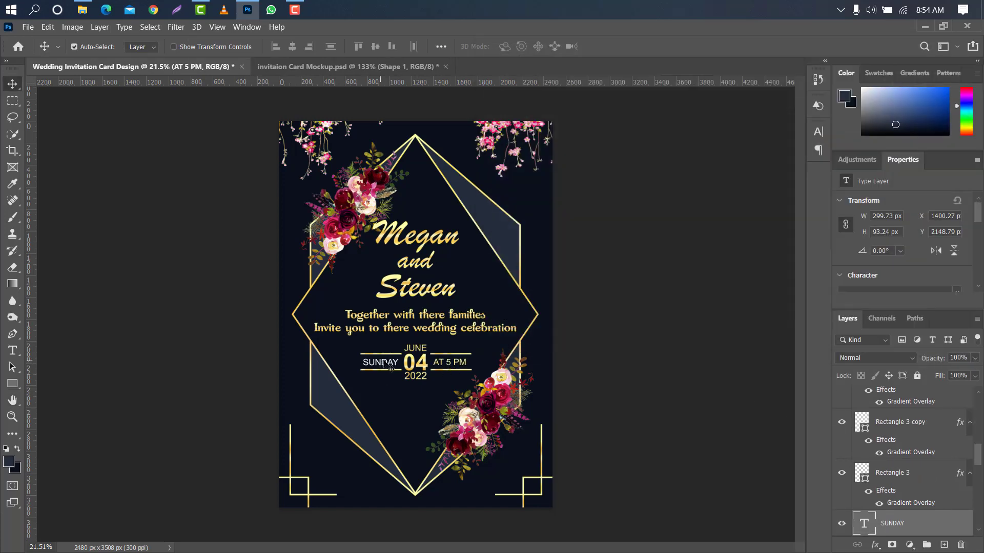
left_click(939, 520)
left_click(561, 239)
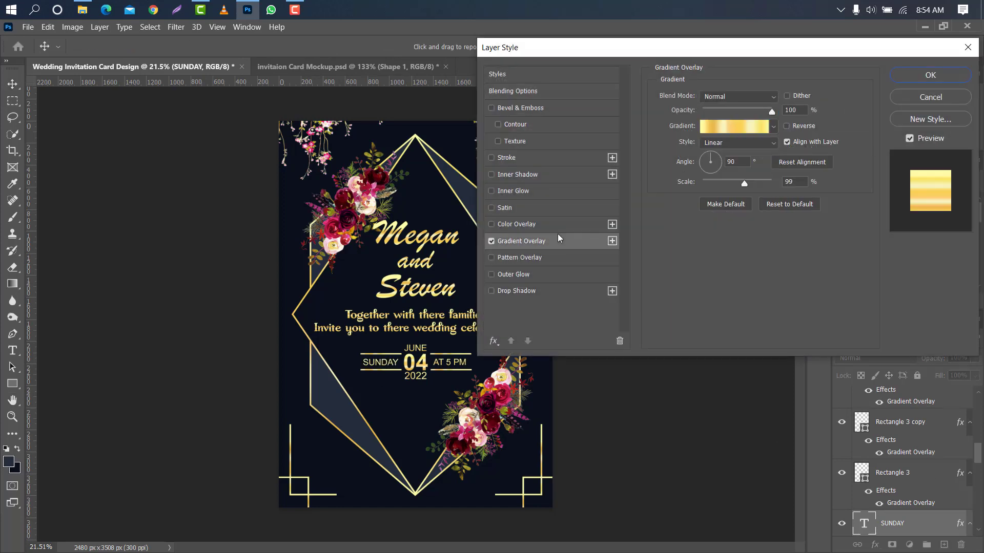
left_click(925, 75)
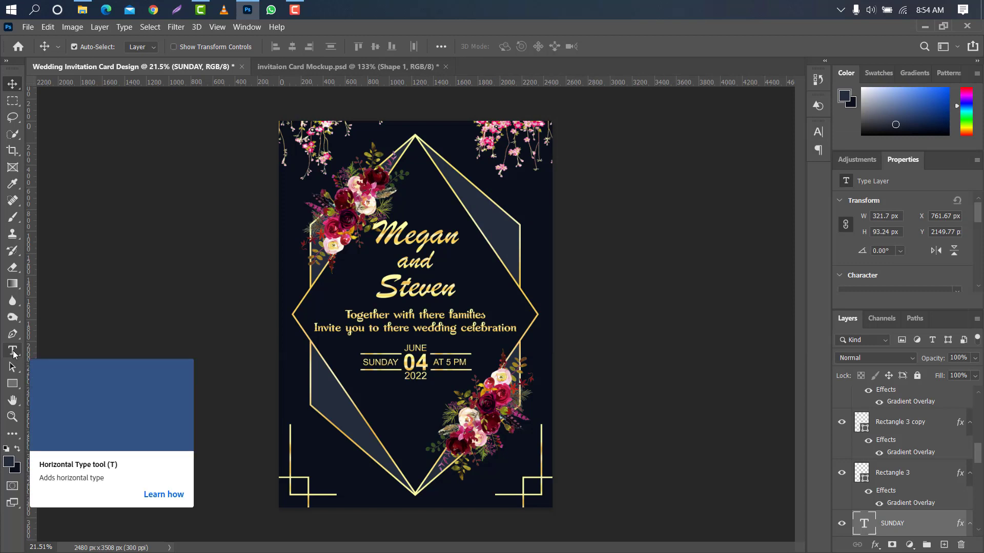
Step: Add a paragraph text box of about 759 × 269 px with Lorem ipsum placeholder text below the date block
left_click(14, 353)
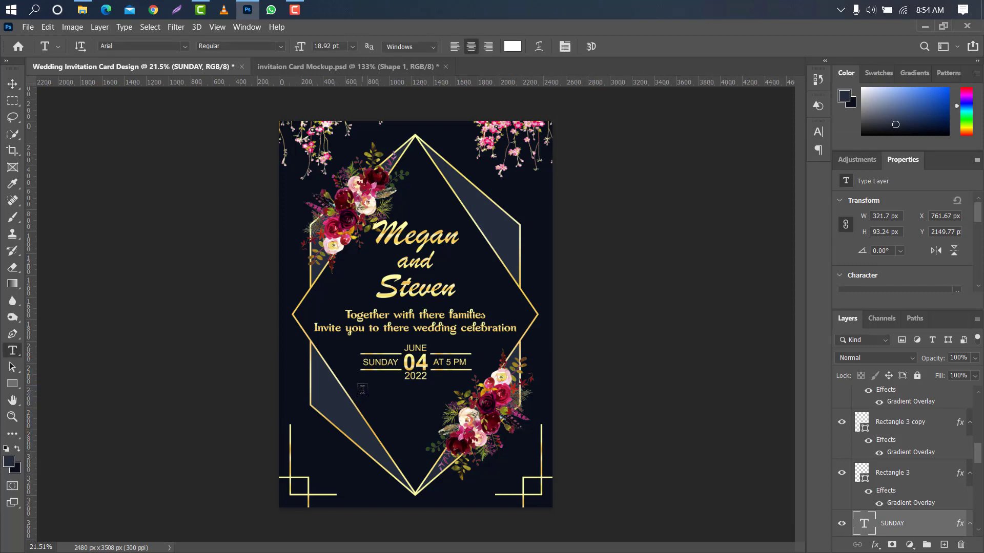
left_click_drag(374, 401, 457, 432)
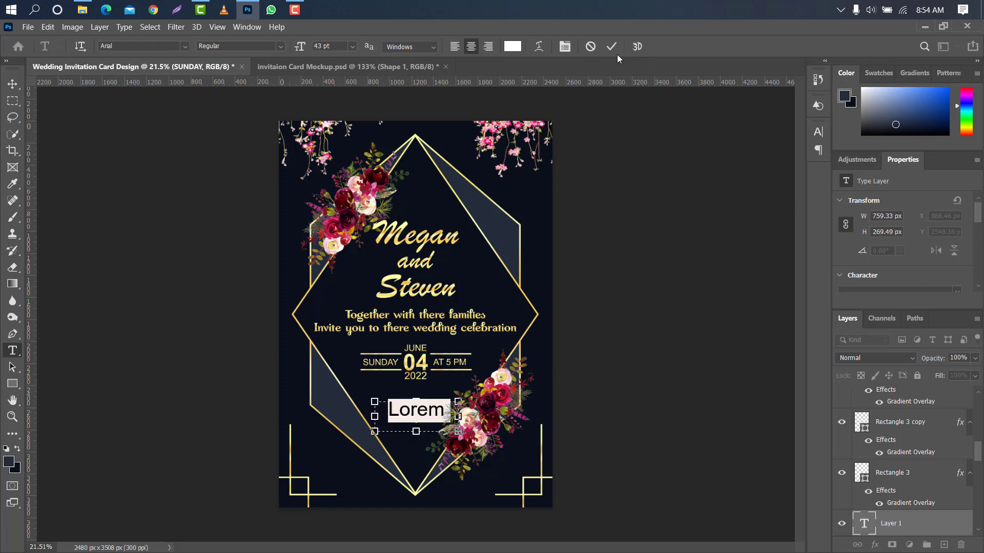
left_click(611, 47)
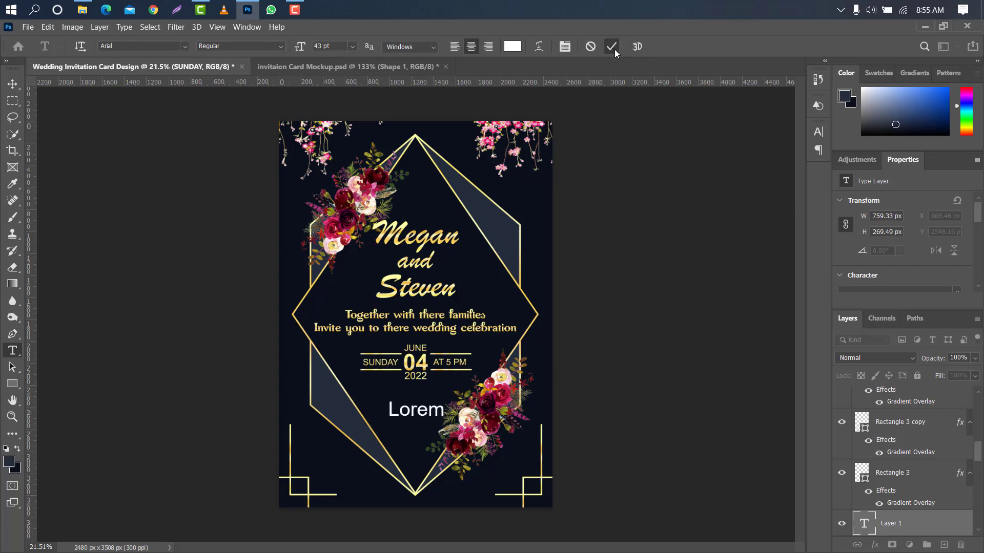
Step: Set the placeholder paragraph's font to Dreamwood DEMO and its size to 19 pt
left_click(818, 132)
left_click(741, 150)
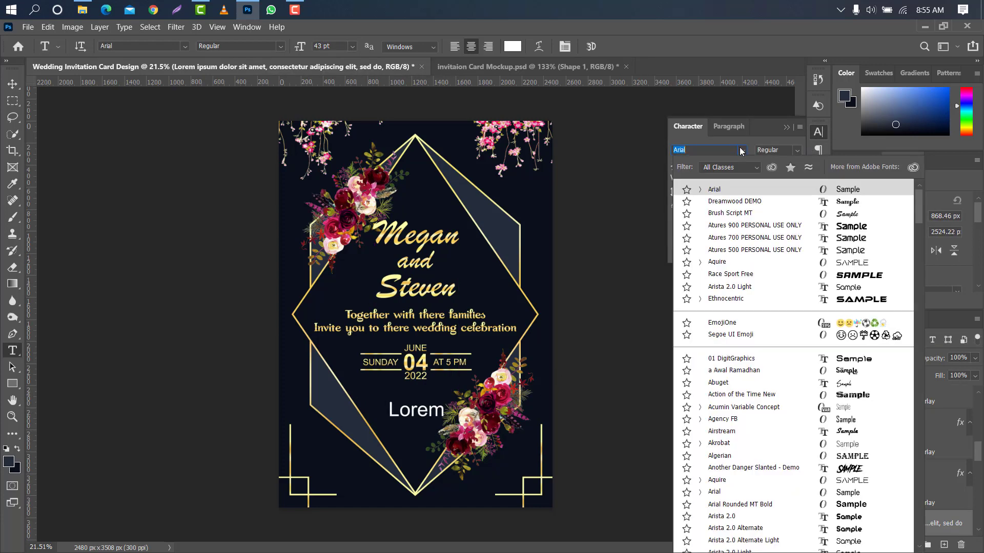
left_click(745, 201)
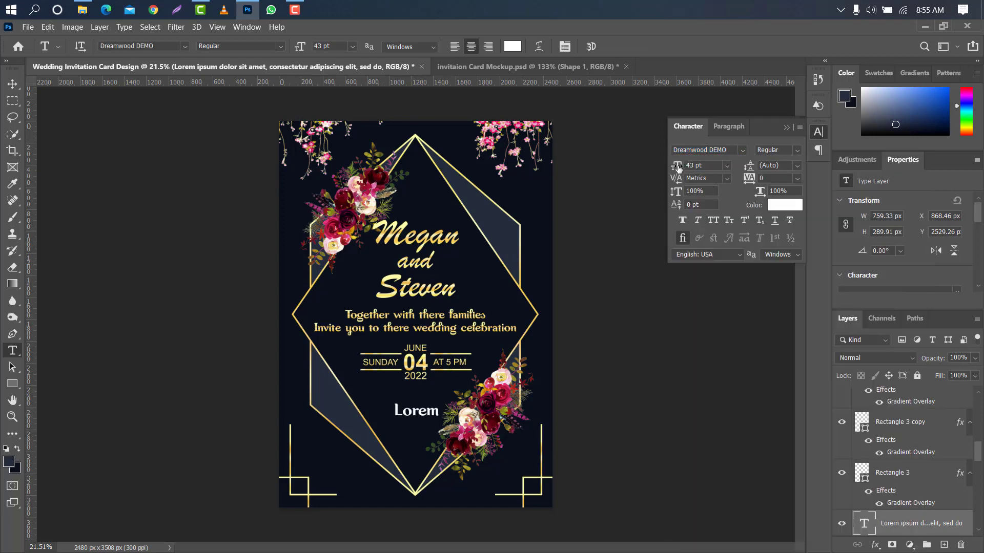
left_click_drag(679, 168, 662, 165)
left_click(788, 128)
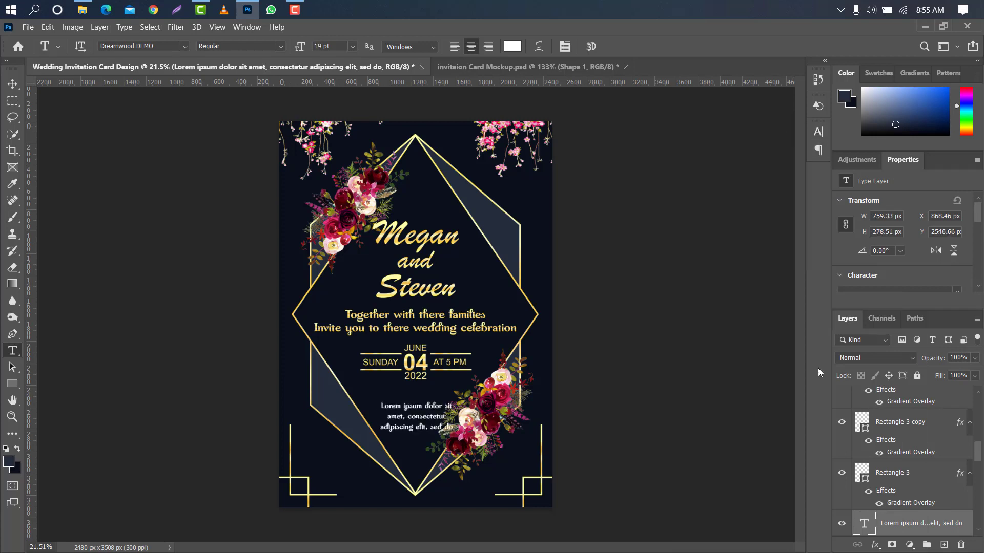
Step: Apply the gold linear Gradient Overlay to the Lorem ipsum paragraph with an angle of 90° and a scale of 99%
double_click(966, 520)
left_click(573, 246)
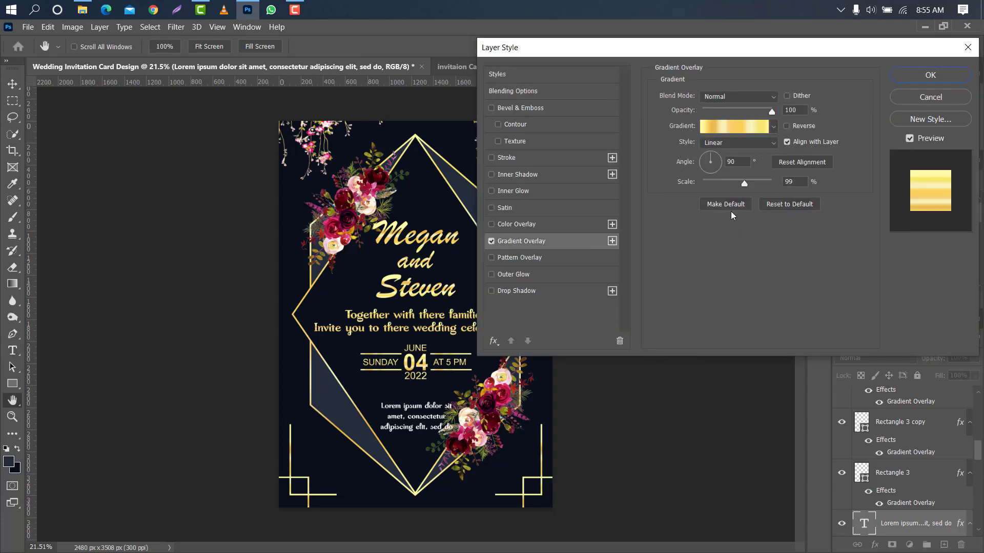
left_click(930, 75)
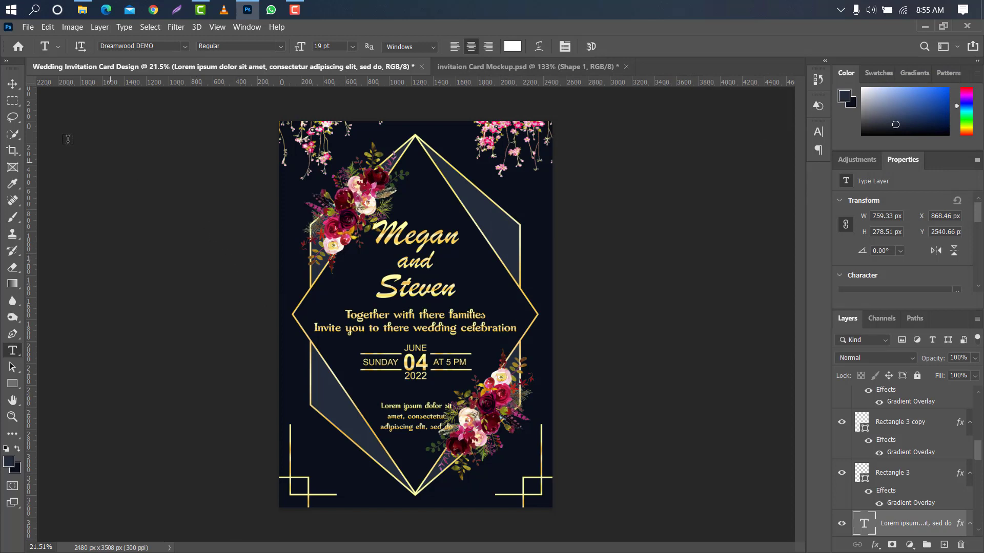
Step: Move the Lorem ipsum paragraph up and slightly left so it sits centred just beneath "2022"
left_click(13, 84)
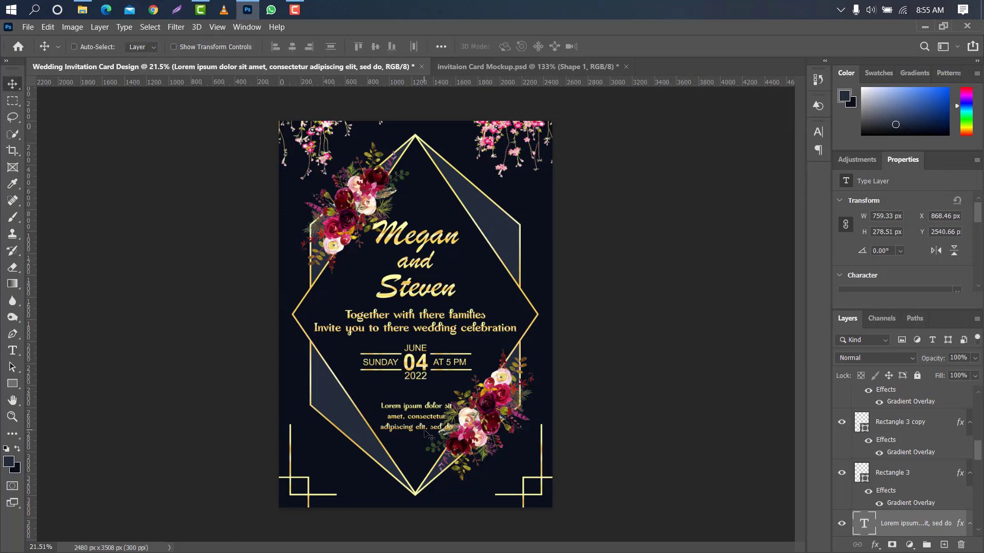
key("ctrl+t")
left_click_drag(438, 416, 431, 401)
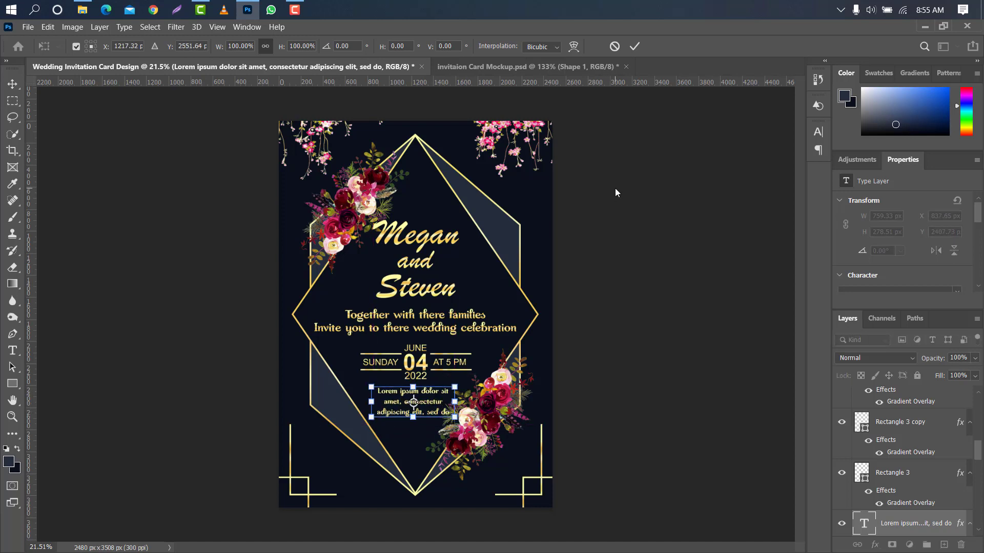
left_click(635, 46)
key("Down")
key("Down")
key("Down")
key("Down")
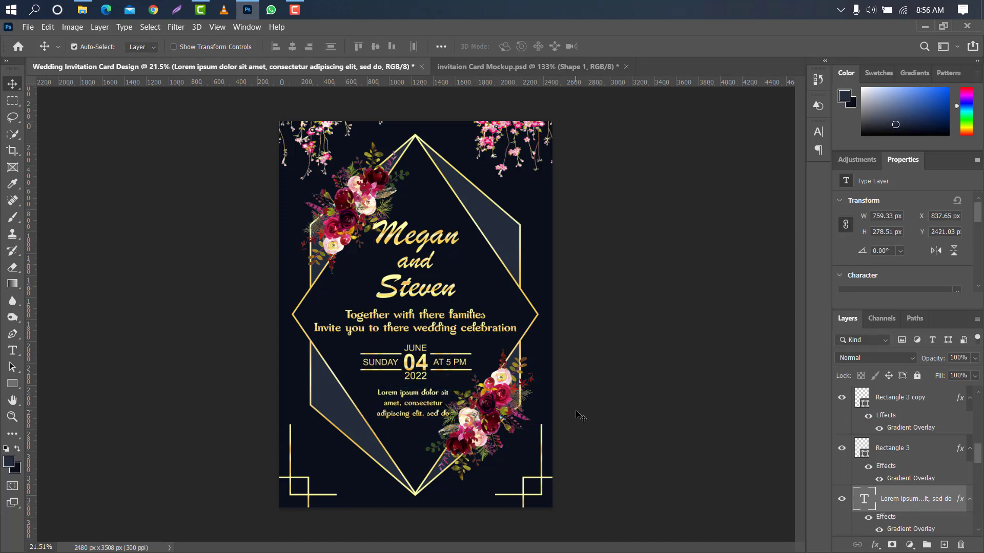
Step: Nudge the lower flower bouquet right to X 1353 px, away from the Lorem ipsum paragraph
left_click(476, 420)
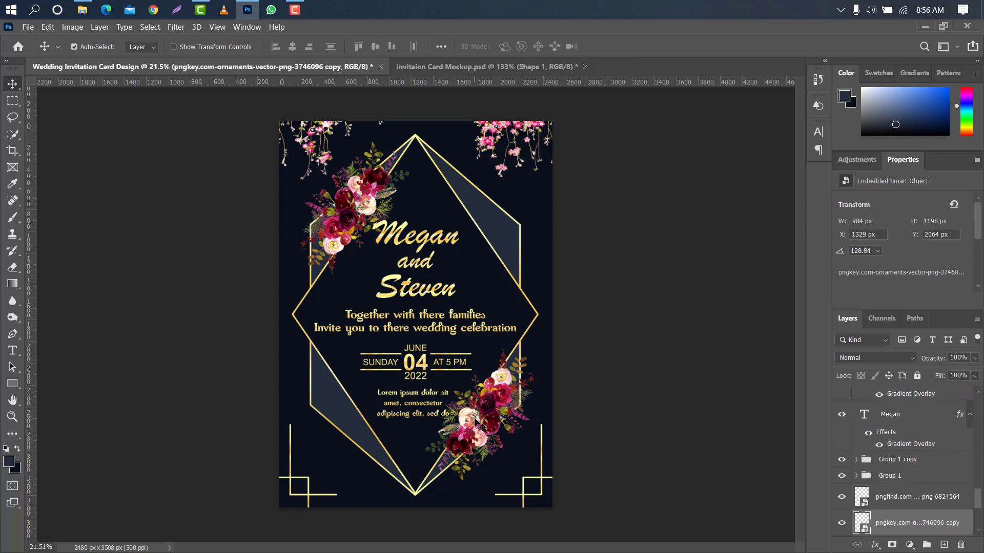
key("Right")
key("Right")
key("Right")
key("Right")
key("Right")
key("Right")
key("Right")
key("Right")
key("Right")
key("Right")
key("Right")
key("Right")
key("Right")
key("Right")
key("Right")
key("Right")
key("Right")
key("Right")
key("Right")
key("Right")
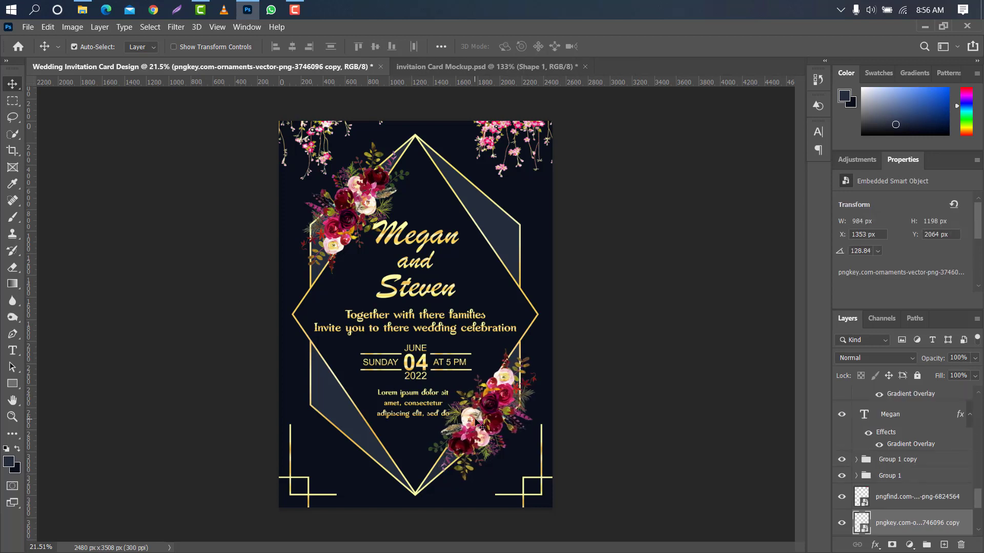
Step: Nudge the upper flower bouquet 20 px left and 4 px down, to X 180 px and Y 197 px
left_click(340, 205)
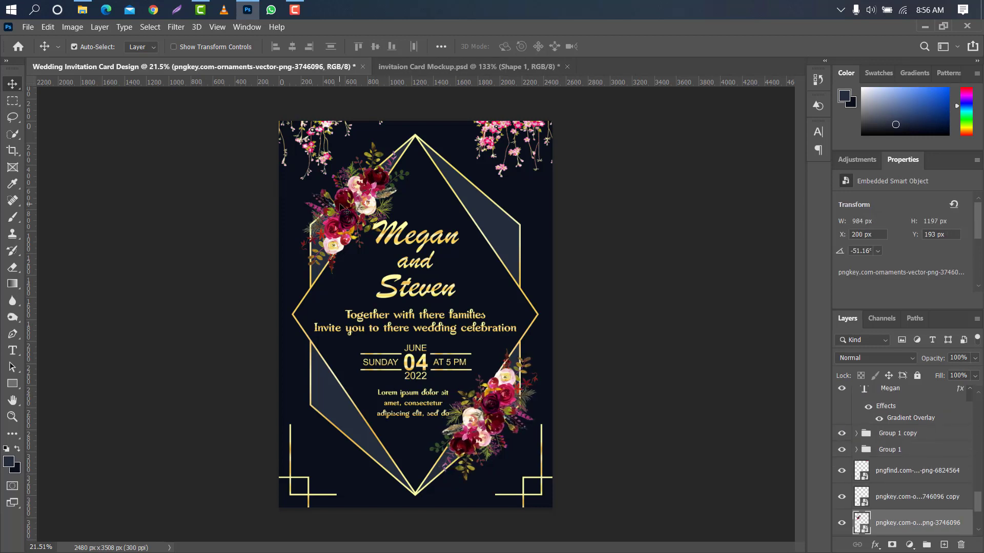
key("shift+Left")
key("shift+Left")
key("Down")
key("Down")
key("Down")
key("Down")
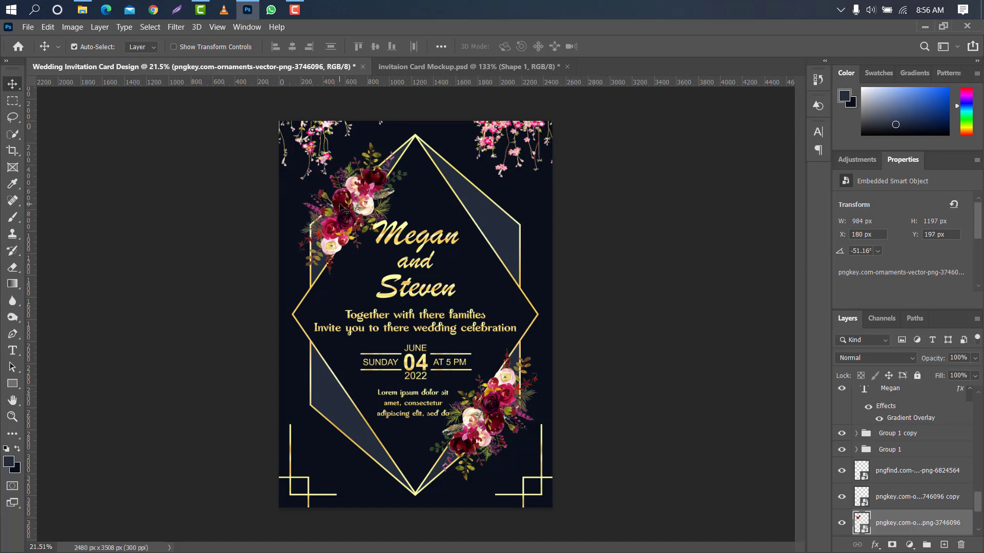
left_click_drag(340, 205, 339, 203)
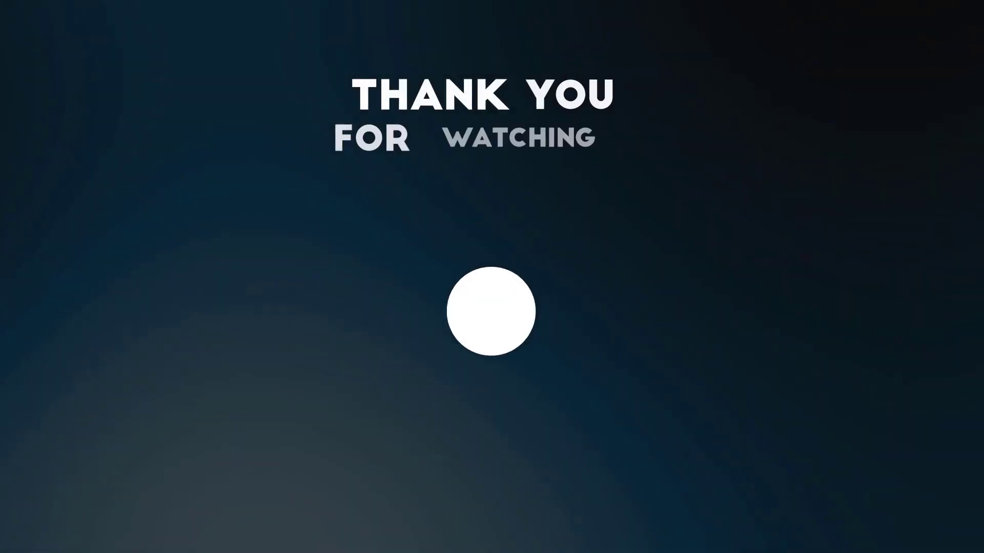